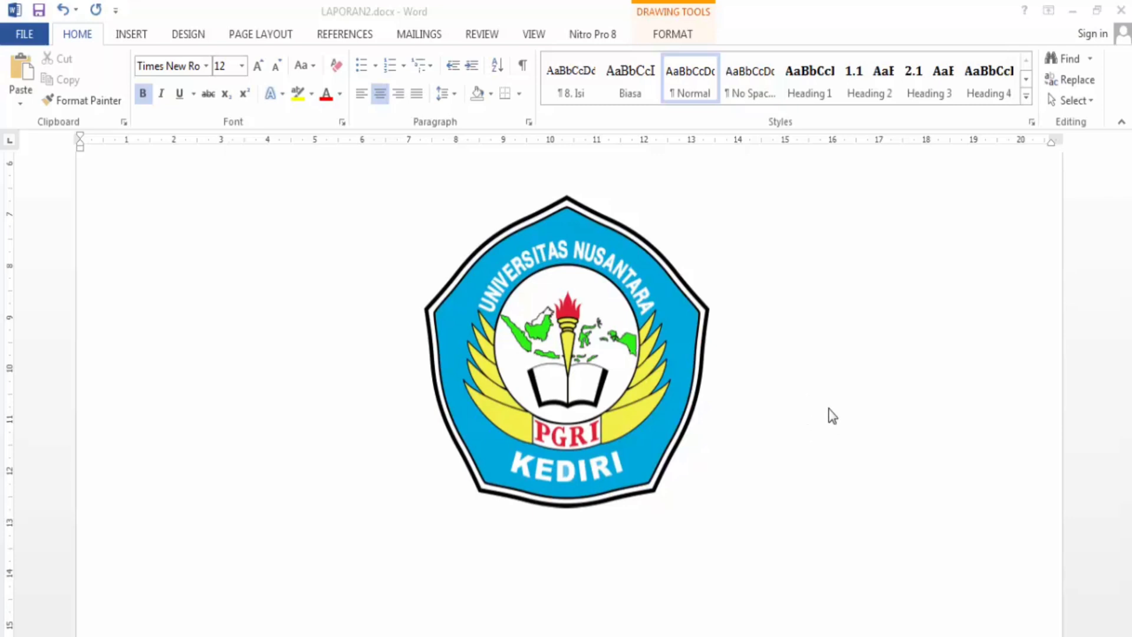
Examine the page numbers in the table of contents and the front matter pages from RINGKASAN to PRAKATA.
{"action": "left_click", "coordinate": [890, 306]}
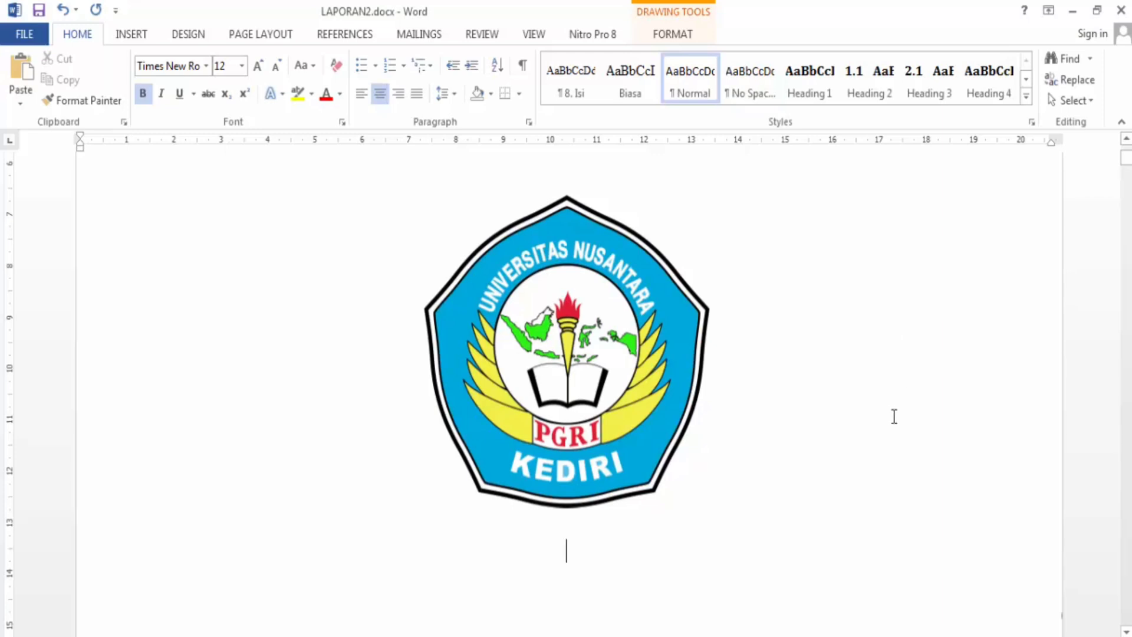
{"action": "scroll", "coordinate": [894, 416], "scroll_direction": "down", "scroll_amount": 10}
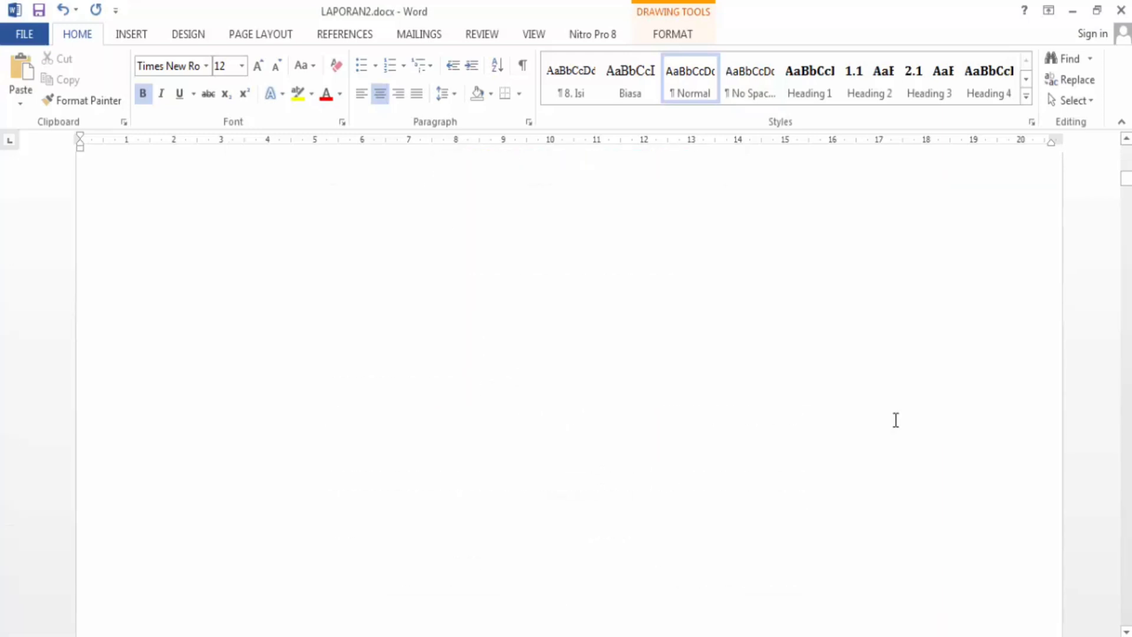
{"action": "scroll", "coordinate": [894, 419], "scroll_direction": "down", "scroll_amount": 15}
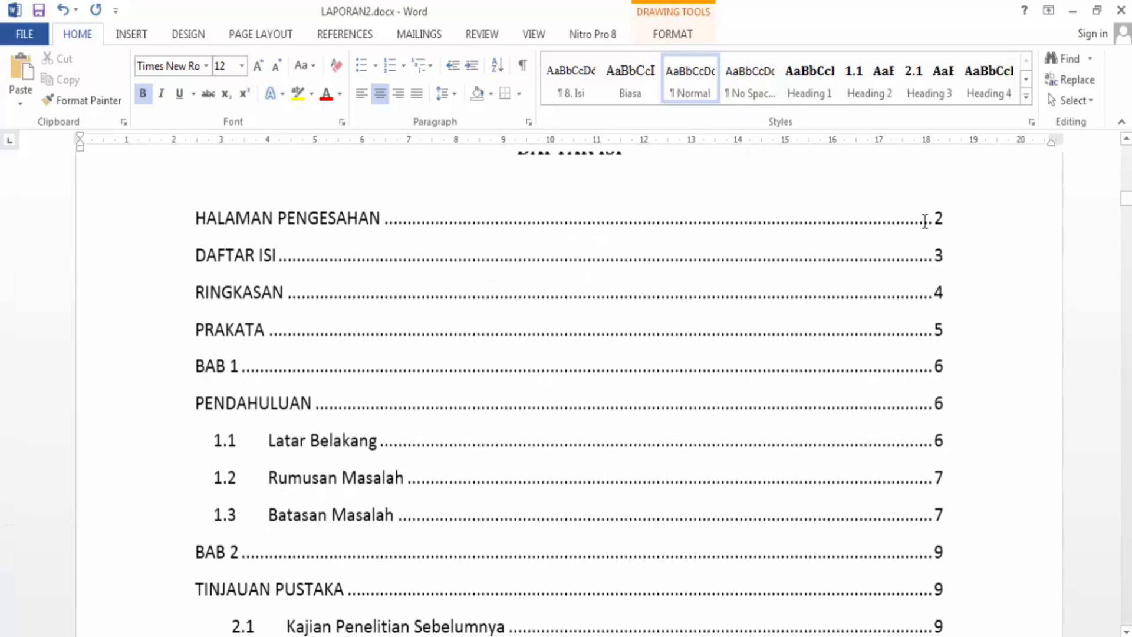
{"action": "left_click", "coordinate": [944, 220]}
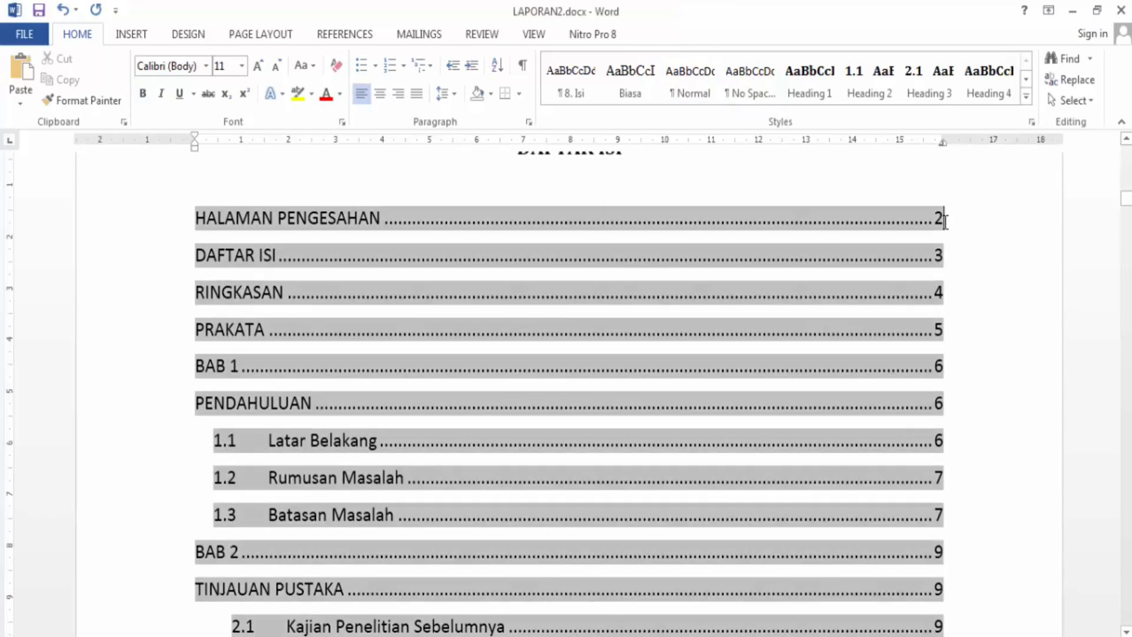
{"action": "left_click", "coordinate": [933, 225]}
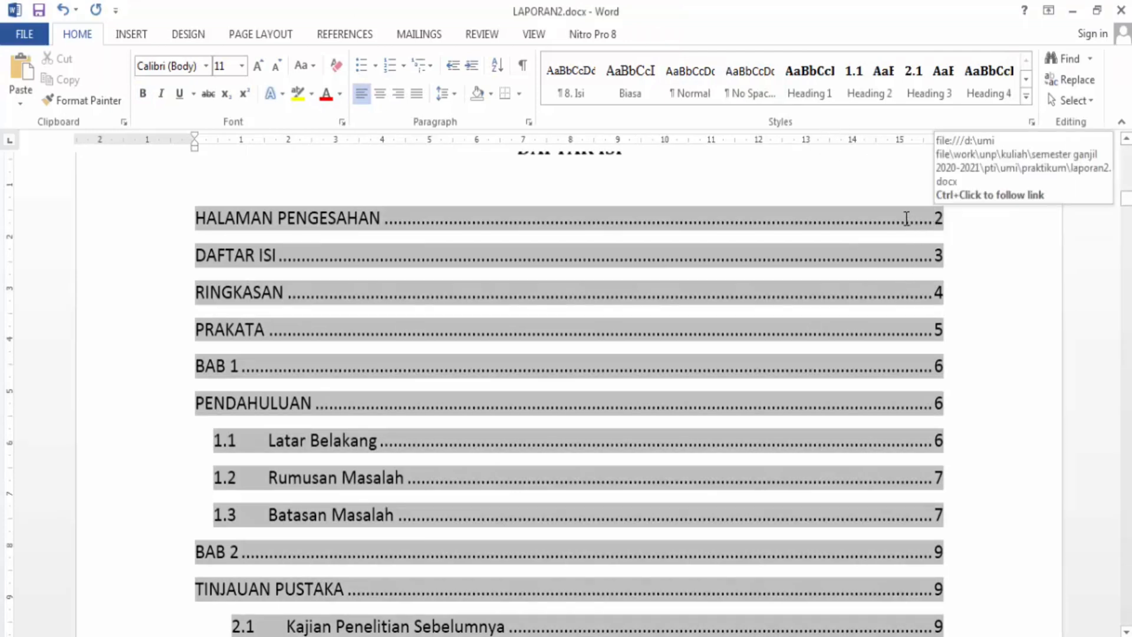
{"action": "left_click", "coordinate": [985, 295]}
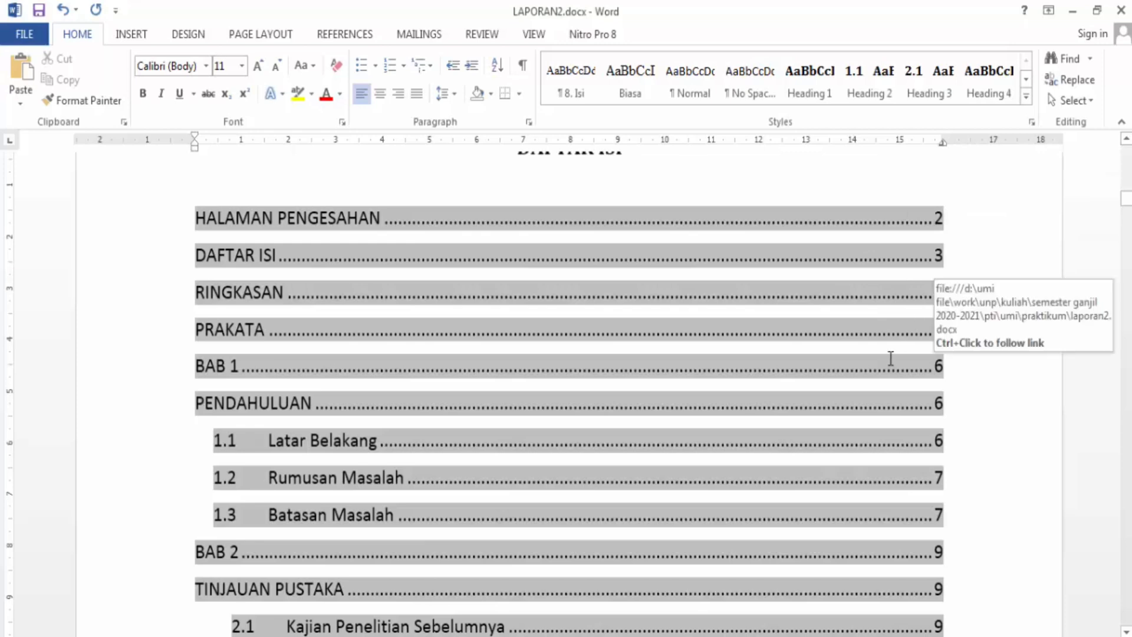
{"action": "scroll", "coordinate": [906, 379], "scroll_direction": "down", "scroll_amount": 14}
{"action": "scroll", "coordinate": [908, 382], "scroll_direction": "down", "scroll_amount": 20}
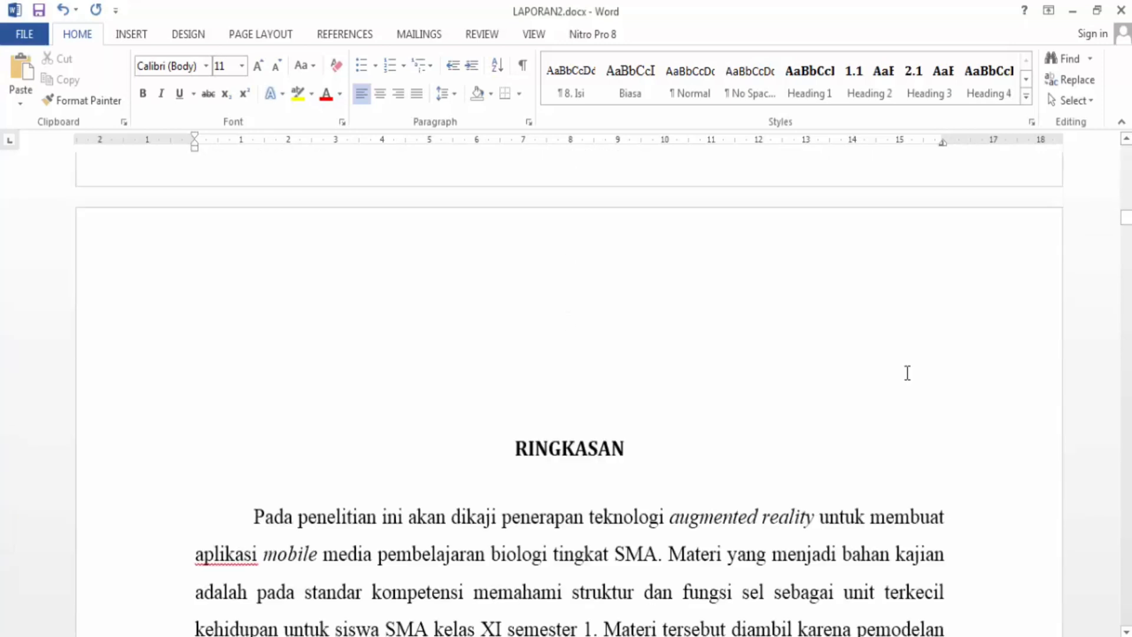
{"action": "scroll", "coordinate": [908, 356], "scroll_direction": "down", "scroll_amount": 3}
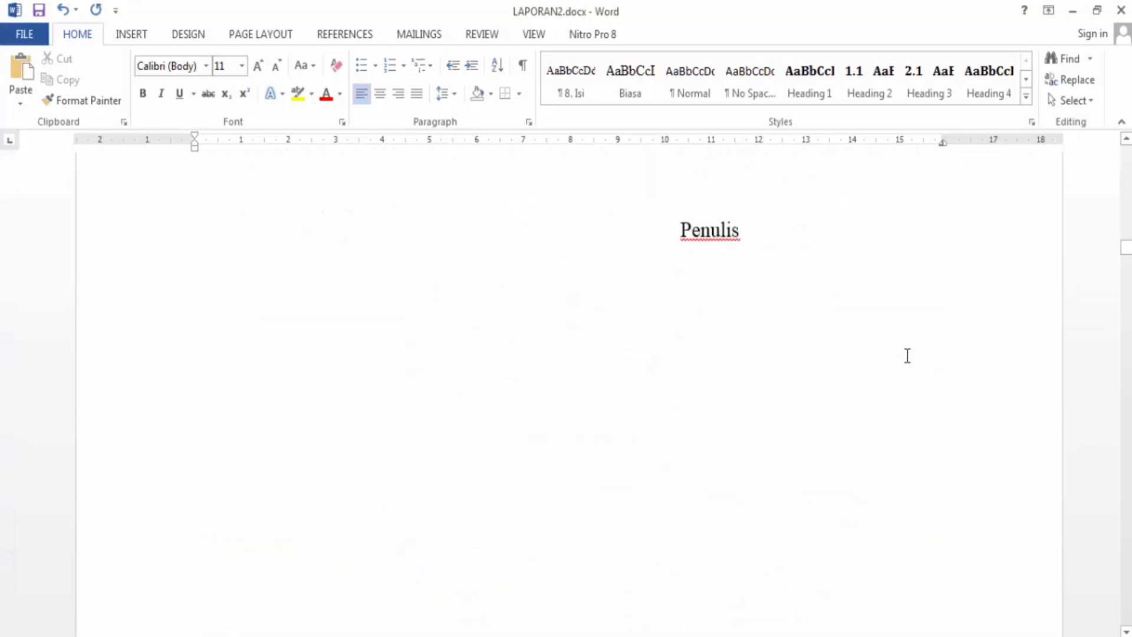
{"action": "scroll", "coordinate": [908, 354], "scroll_direction": "up", "scroll_amount": 6}
{"action": "scroll", "coordinate": [909, 349], "scroll_direction": "down", "scroll_amount": 15}
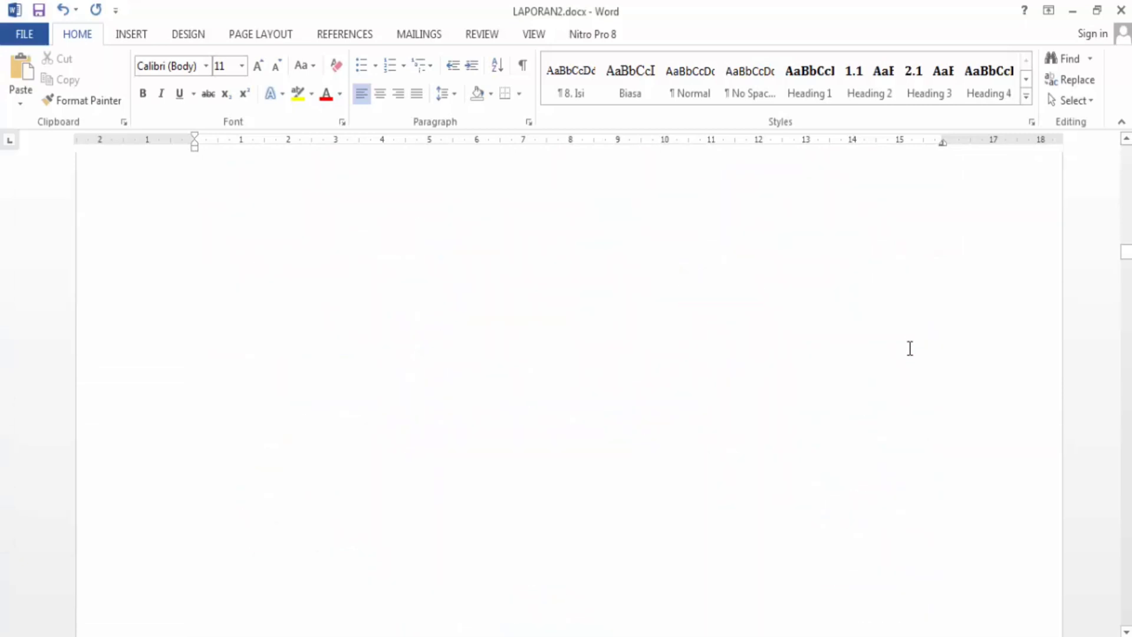
Insert a page break at the end of the preface section, just before the BAB 1 PENDAHULUAN chapter.
{"action": "left_click", "coordinate": [671, 259]}
{"action": "scroll", "coordinate": [657, 245], "scroll_direction": "up", "scroll_amount": 8}
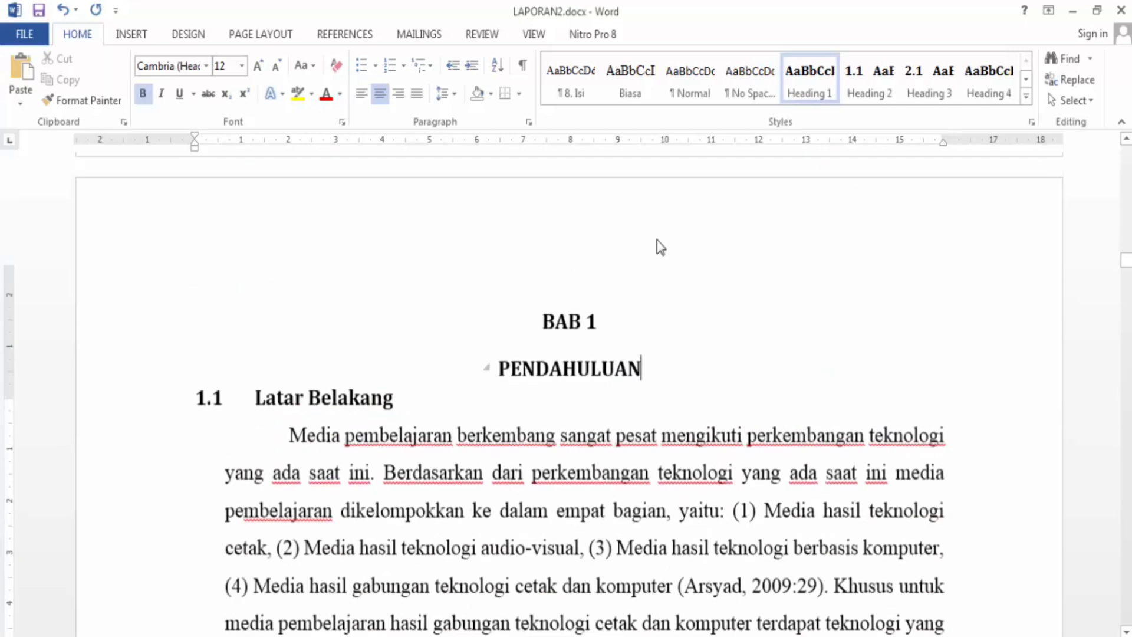
{"action": "left_click", "coordinate": [592, 185]}
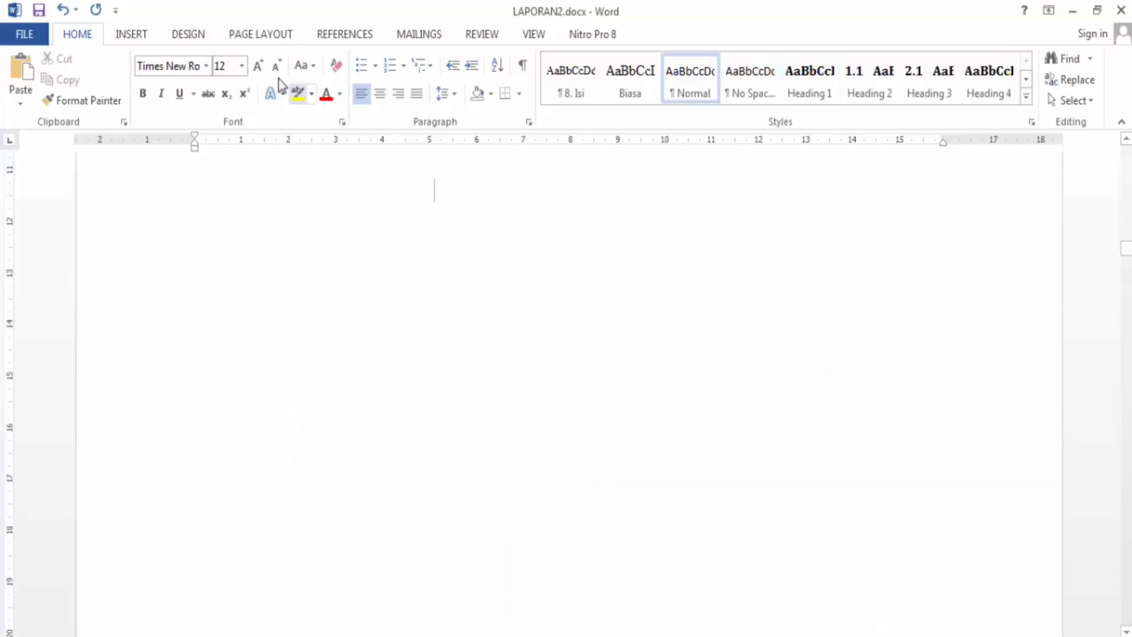
{"action": "scroll", "coordinate": [533, 316], "scroll_direction": "down", "scroll_amount": 6}
{"action": "scroll", "coordinate": [531, 319], "scroll_direction": "down", "scroll_amount": 4}
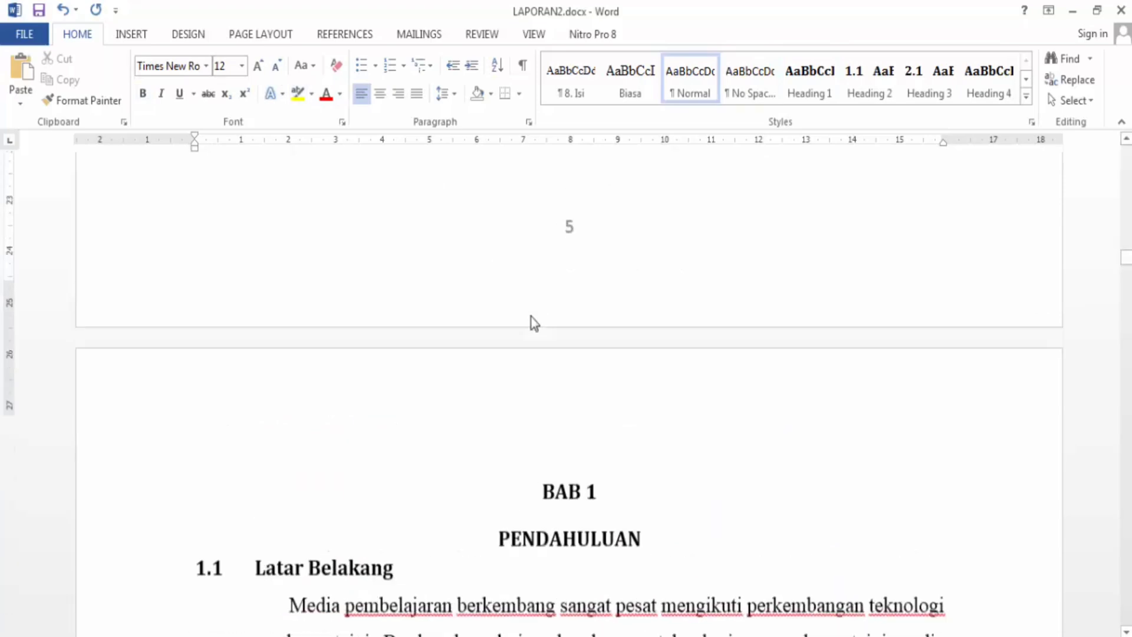
{"action": "scroll", "coordinate": [519, 300], "scroll_direction": "up", "scroll_amount": 3}
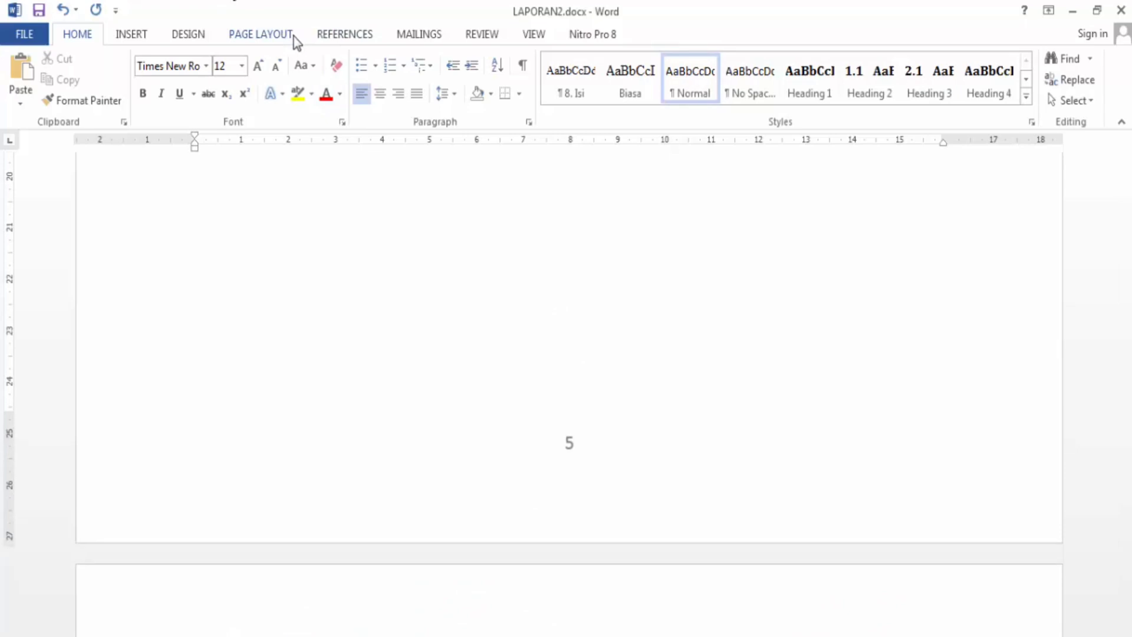
{"action": "left_click", "coordinate": [134, 37]}
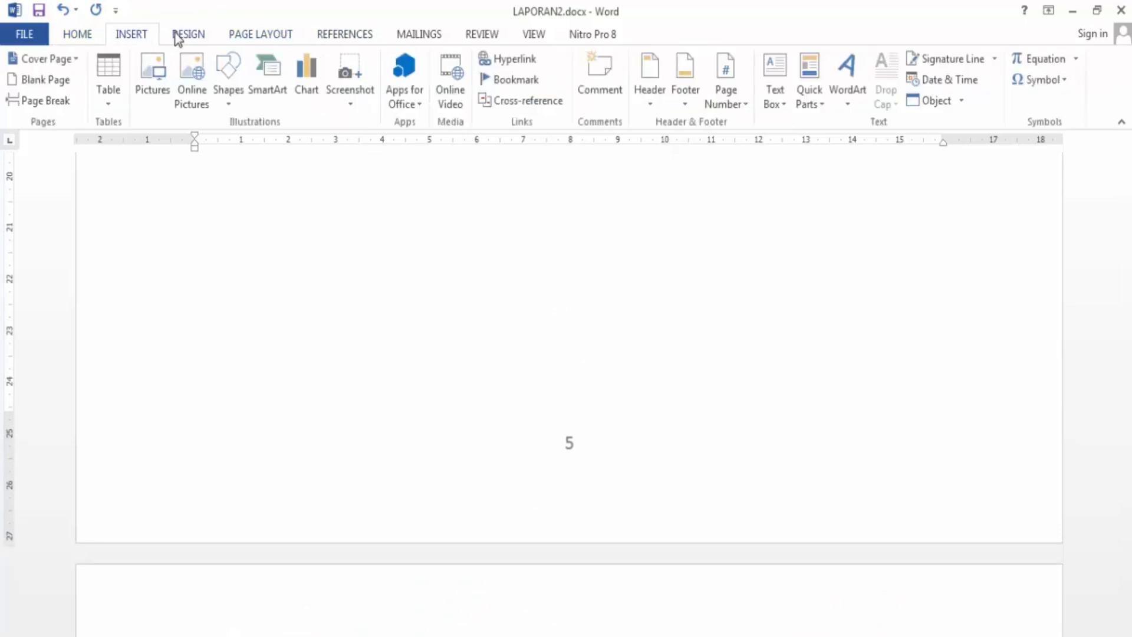
{"action": "left_click", "coordinate": [258, 40]}
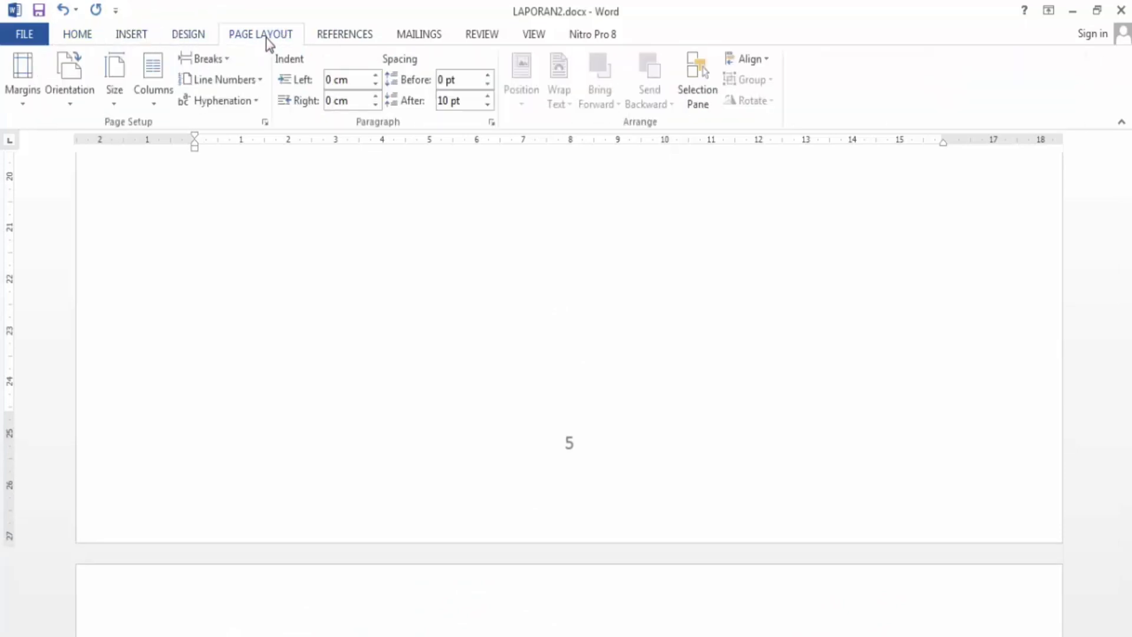
{"action": "left_click", "coordinate": [227, 59]}
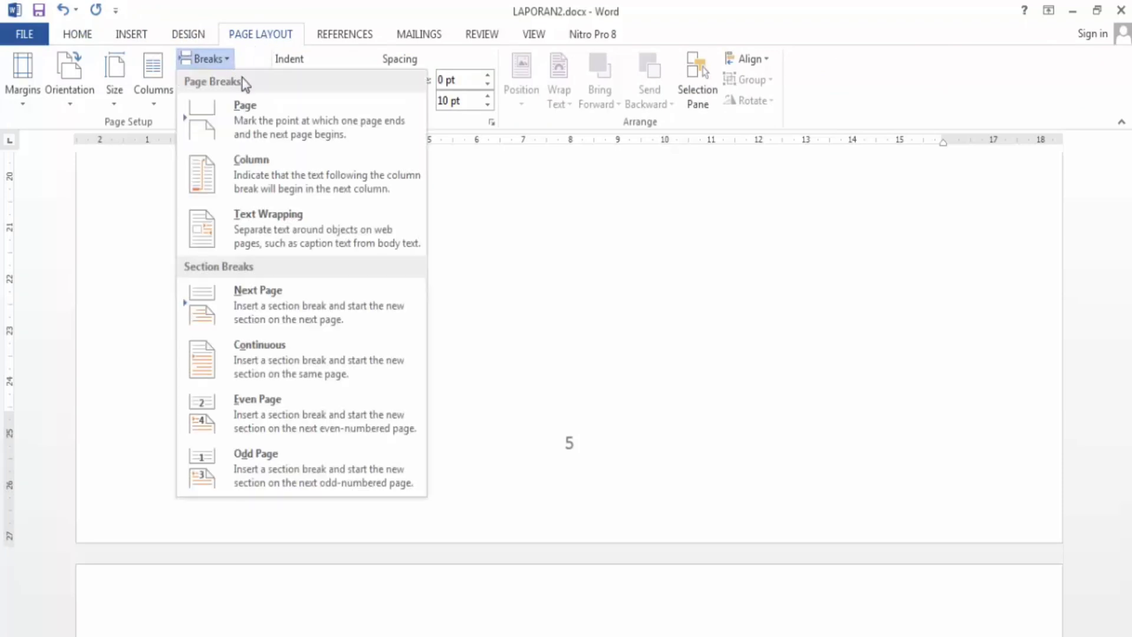
{"action": "left_click", "coordinate": [266, 125]}
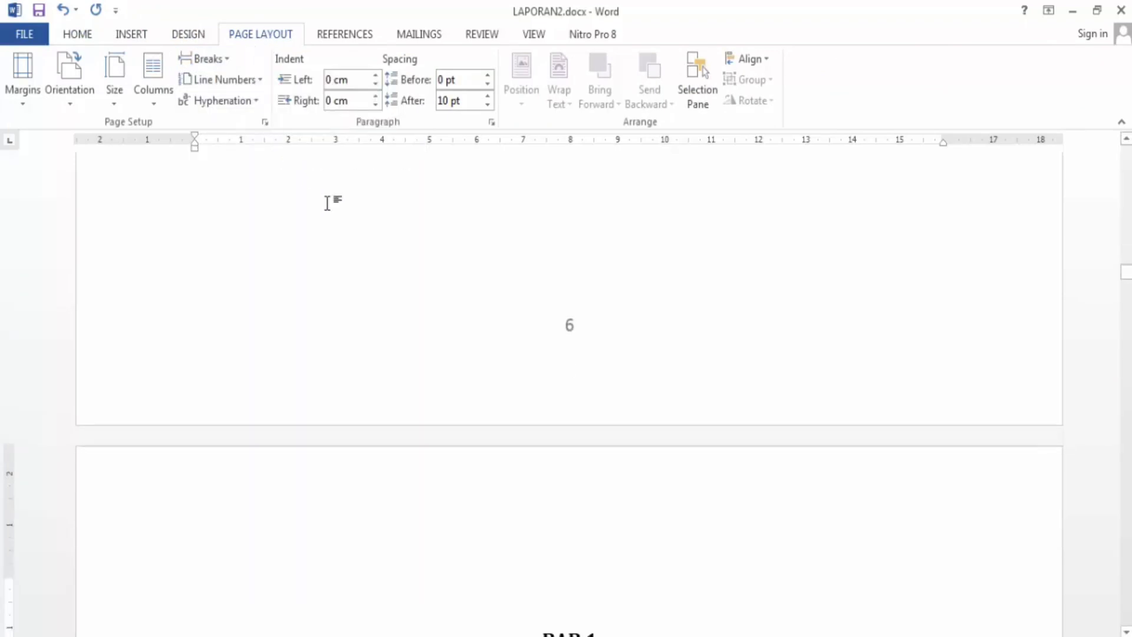
{"action": "scroll", "coordinate": [557, 349], "scroll_direction": "down", "scroll_amount": 2}
{"action": "scroll", "coordinate": [548, 334], "scroll_direction": "up", "scroll_amount": 3}
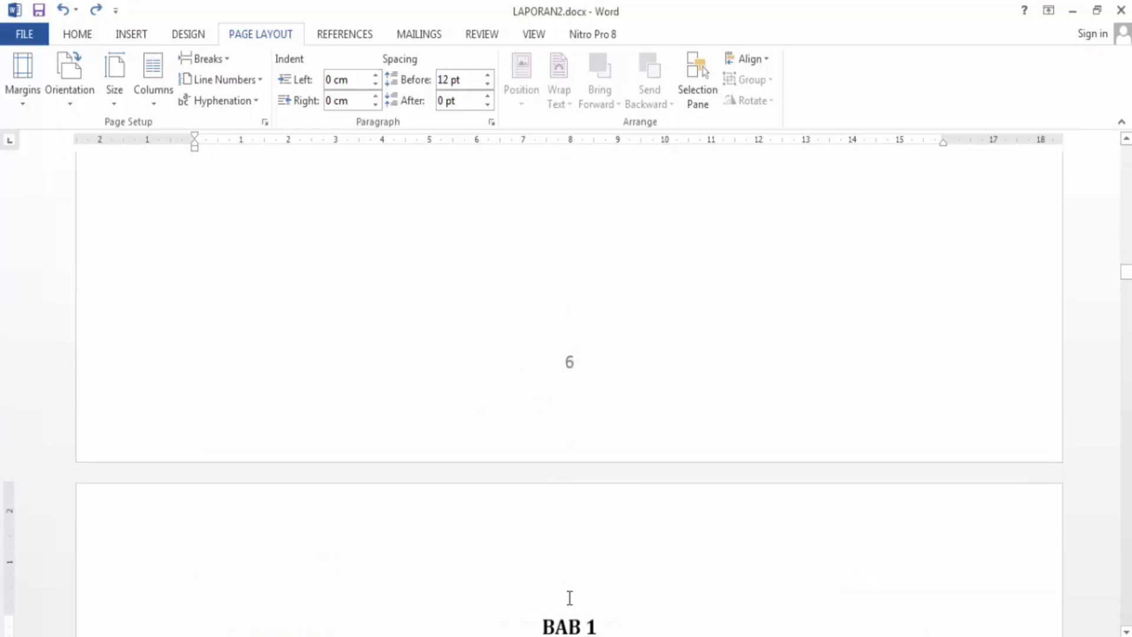
{"action": "scroll", "coordinate": [568, 596], "scroll_direction": "down", "scroll_amount": 2}
{"action": "scroll", "coordinate": [581, 455], "scroll_direction": "up", "scroll_amount": 6}
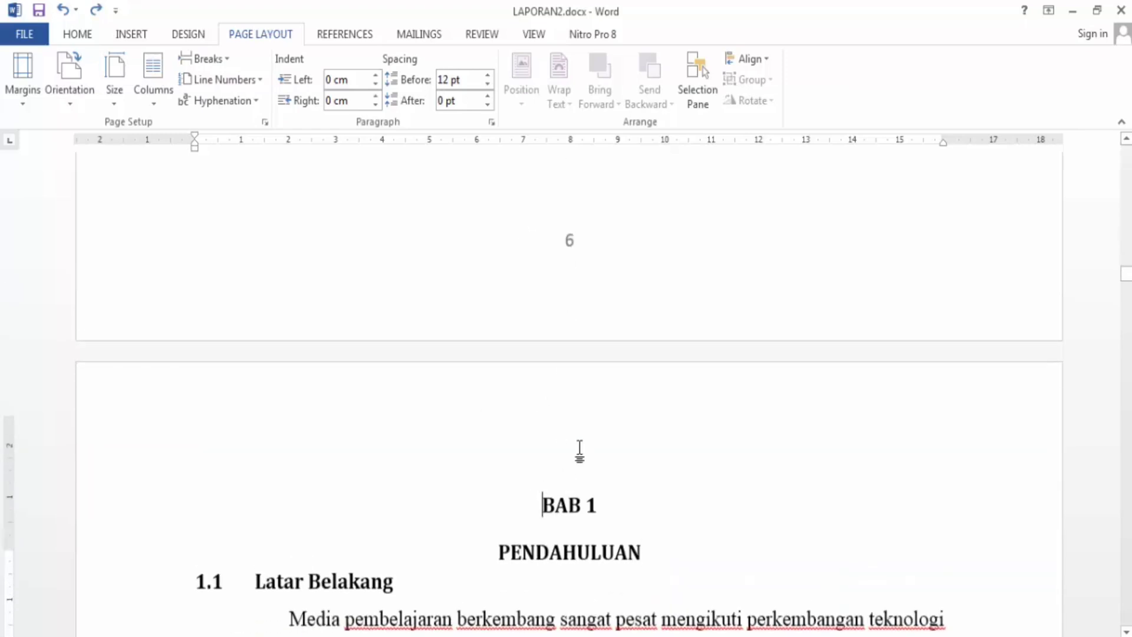
Insert a Next Page section break on the blank page before BAB 1 and delete the empty line above the heading.
{"action": "left_click", "coordinate": [577, 273]}
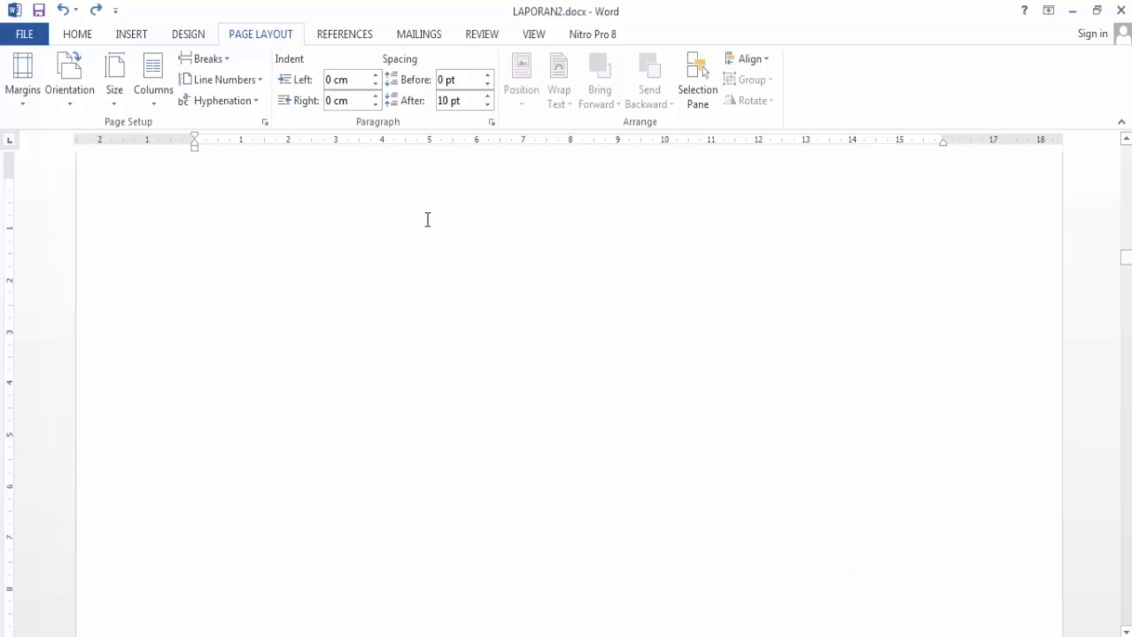
{"action": "left_click", "coordinate": [220, 65]}
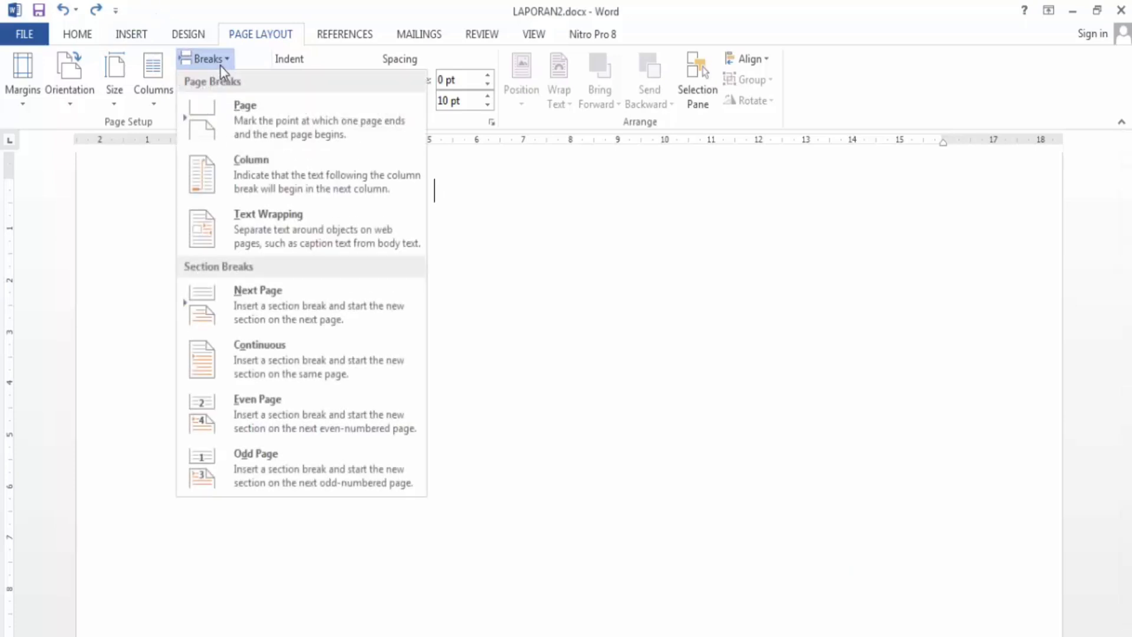
{"action": "left_click", "coordinate": [297, 305]}
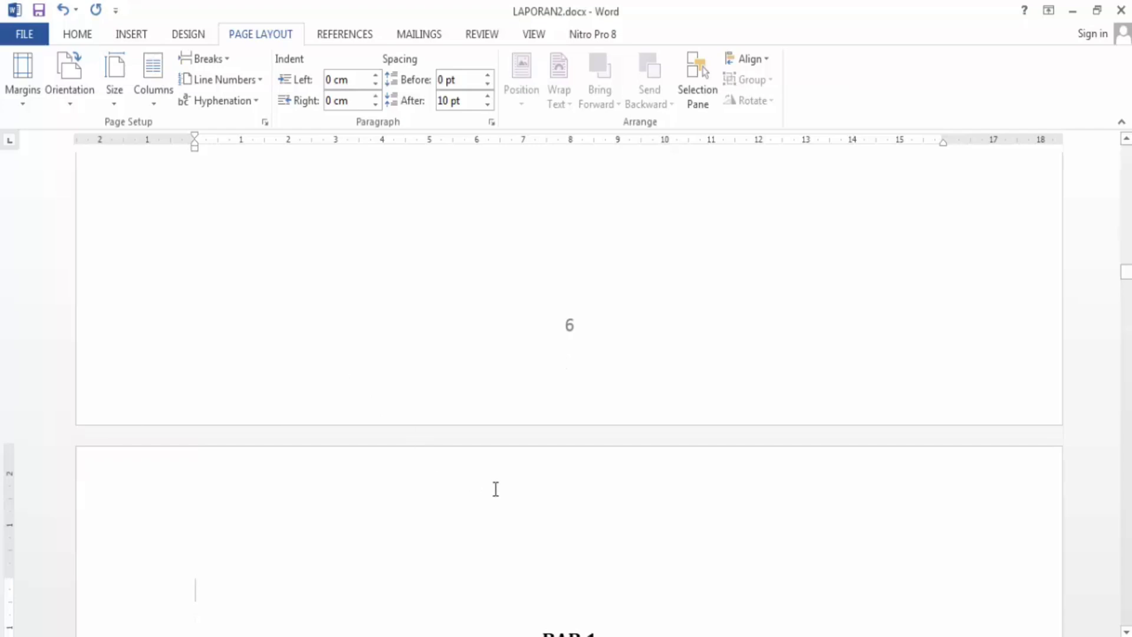
{"action": "key", "text": "Delete"}
Set the page number format of the front matter section before BAB 1 to i, ii, iii.
{"action": "scroll", "coordinate": [636, 258], "scroll_direction": "up", "scroll_amount": 10}
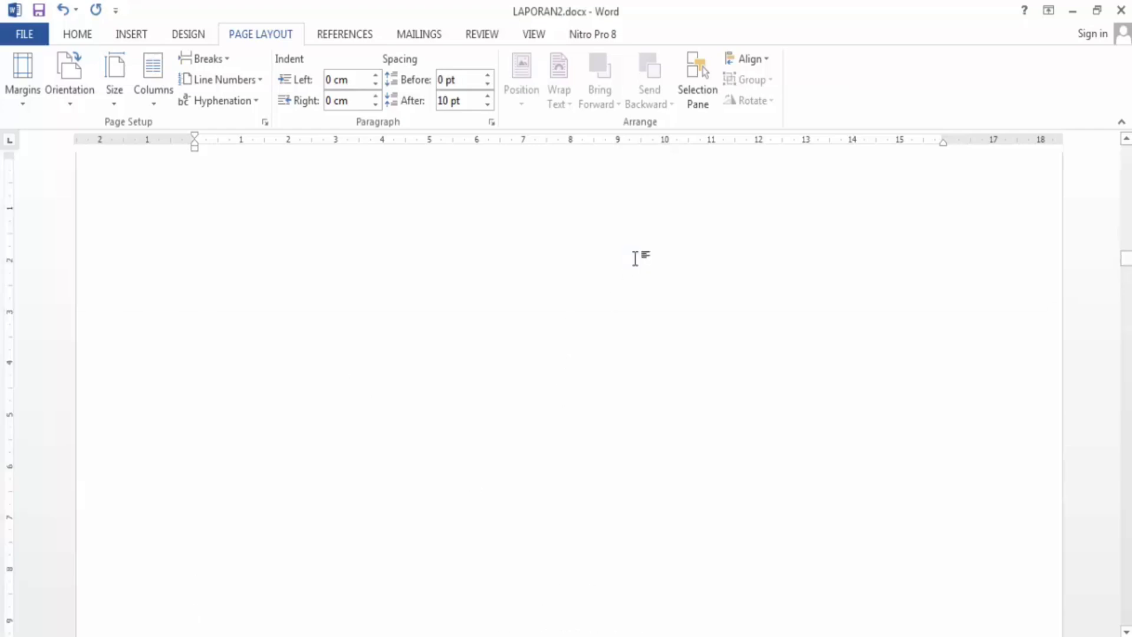
{"action": "scroll", "coordinate": [635, 258], "scroll_direction": "up", "scroll_amount": 5}
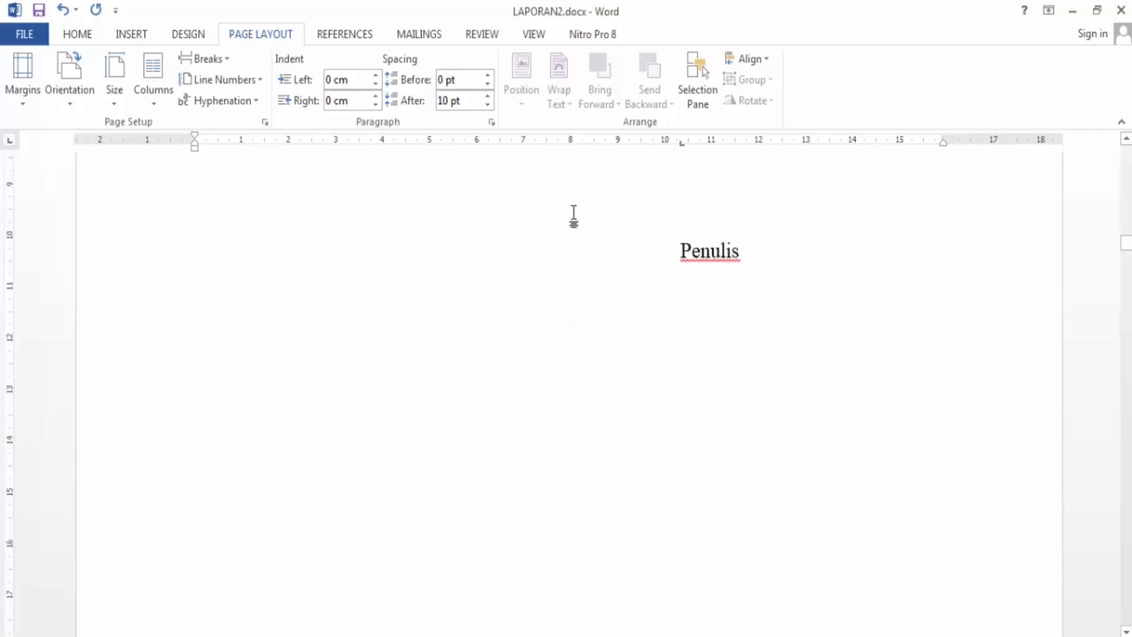
{"action": "scroll", "coordinate": [573, 216], "scroll_direction": "up", "scroll_amount": 6}
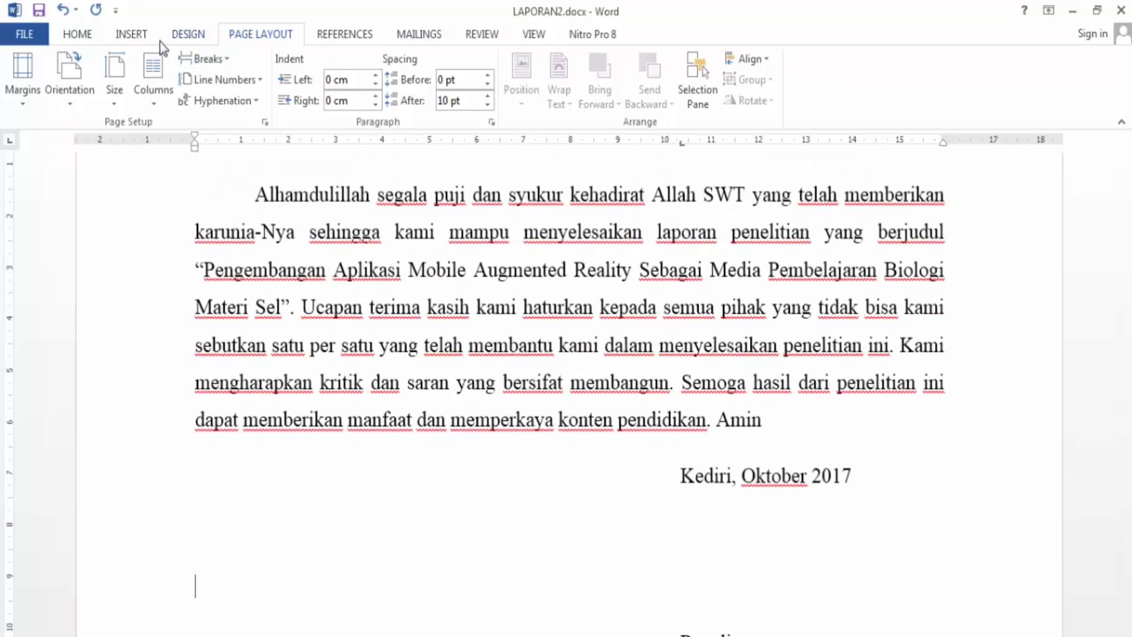
{"action": "left_click", "coordinate": [133, 34]}
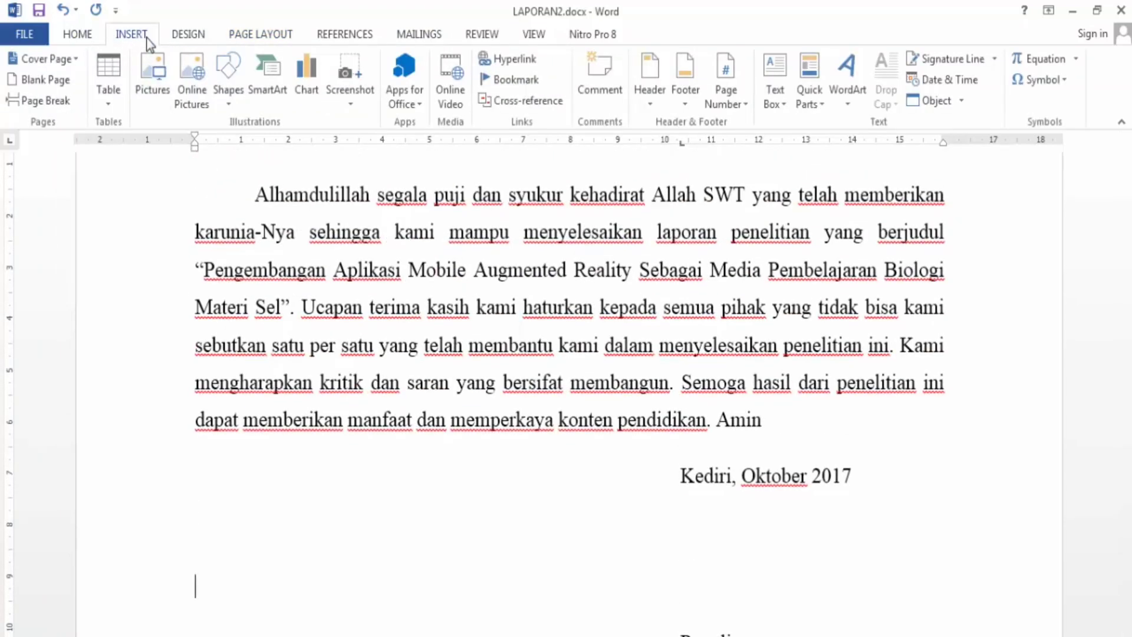
{"action": "left_click", "coordinate": [726, 95]}
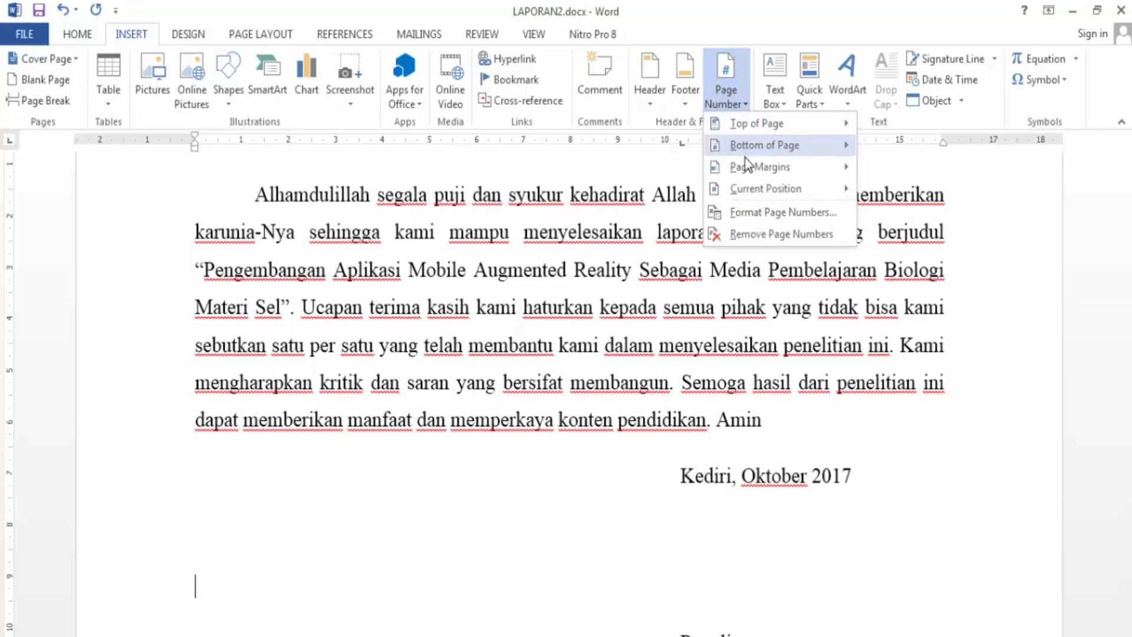
{"action": "left_click", "coordinate": [767, 214]}
{"action": "left_click", "coordinate": [596, 234]}
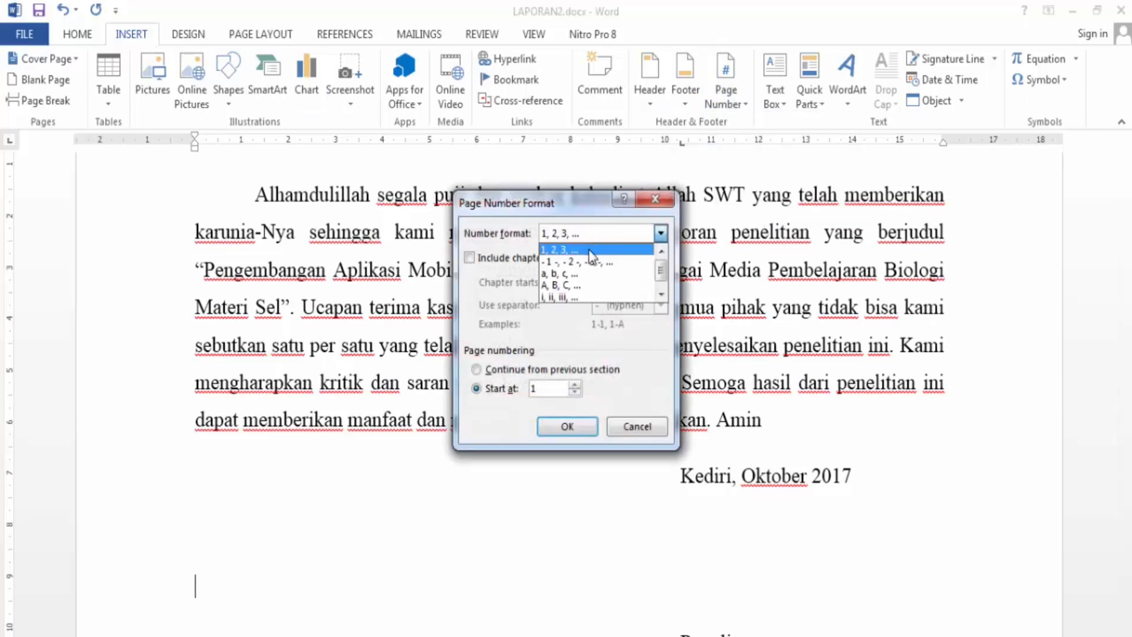
{"action": "left_click", "coordinate": [576, 295]}
{"action": "left_click", "coordinate": [584, 424]}
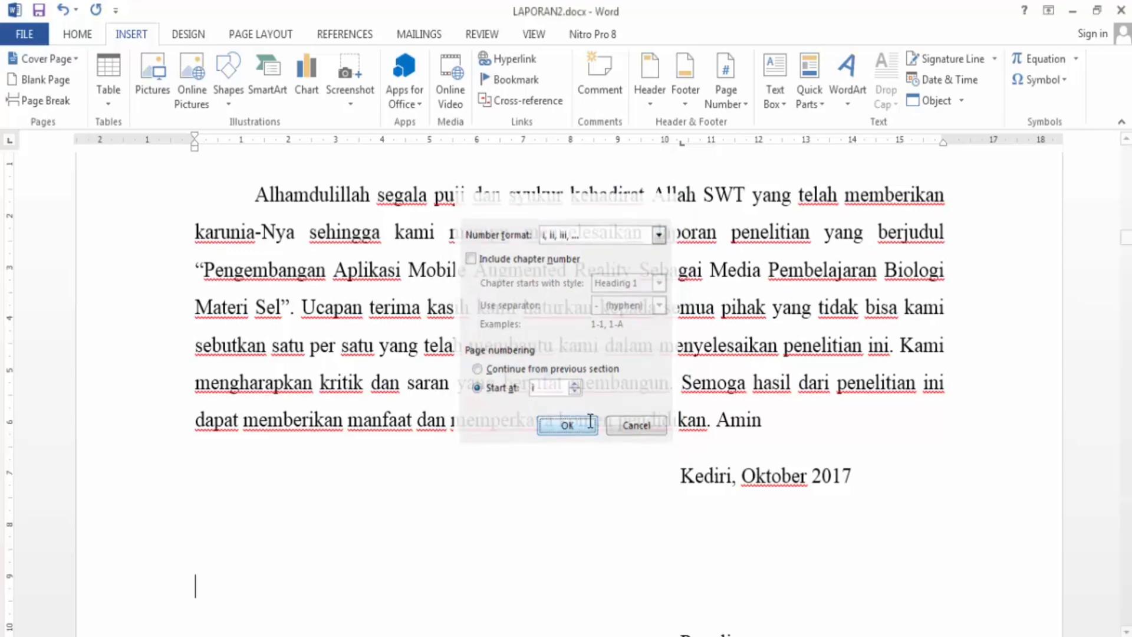
Check the page numbers at the end of the front matter and on the first page of BAB 1.
{"action": "scroll", "coordinate": [641, 426], "scroll_direction": "down", "scroll_amount": 10}
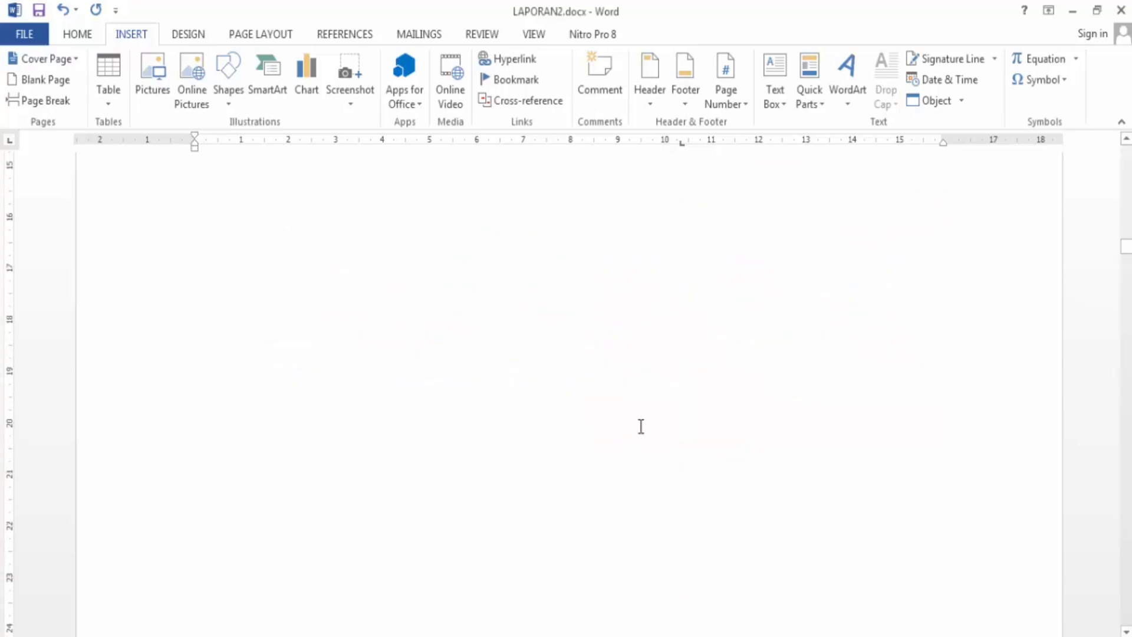
{"action": "scroll", "coordinate": [642, 426], "scroll_direction": "down", "scroll_amount": 15}
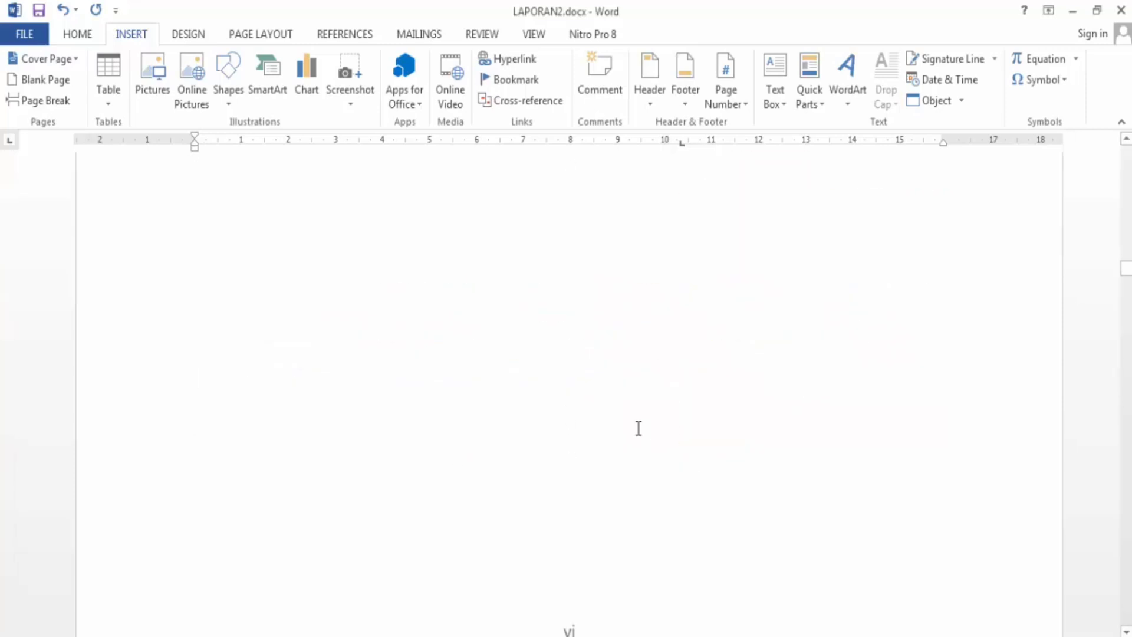
{"action": "scroll", "coordinate": [639, 428], "scroll_direction": "down", "scroll_amount": 20}
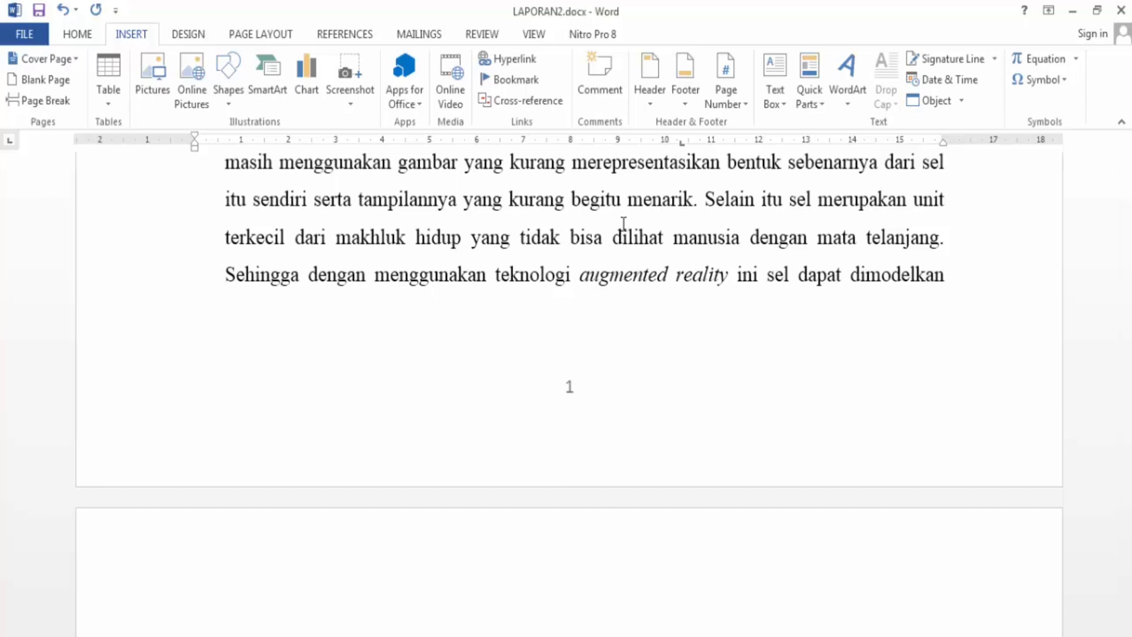
{"action": "scroll", "coordinate": [623, 223], "scroll_direction": "up", "scroll_amount": 5}
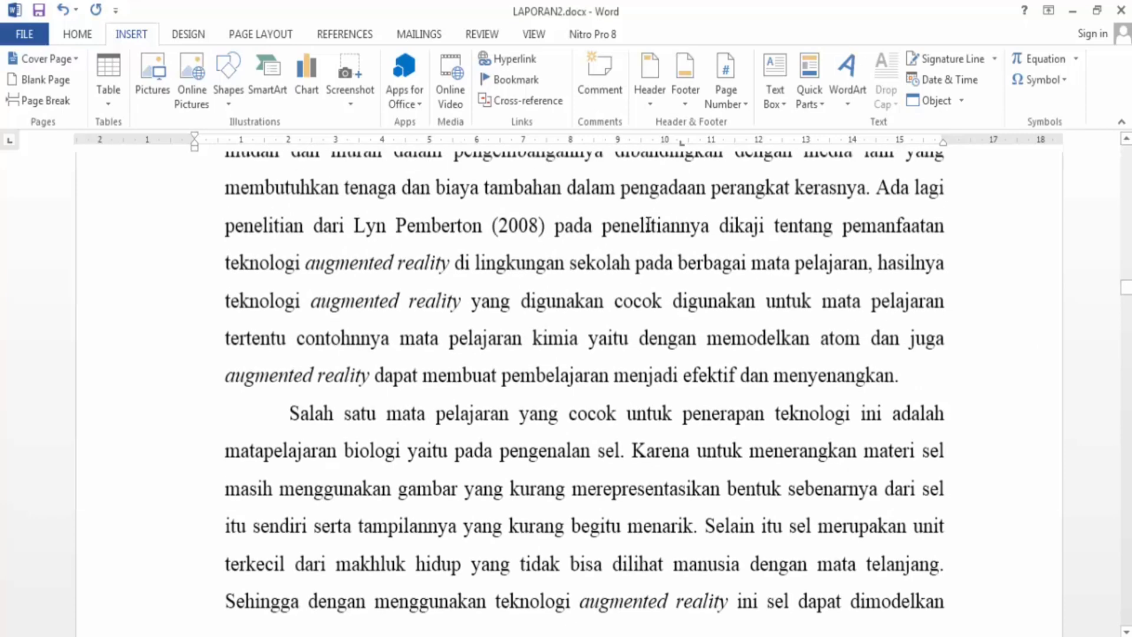
{"action": "scroll", "coordinate": [682, 219], "scroll_direction": "up", "scroll_amount": 3}
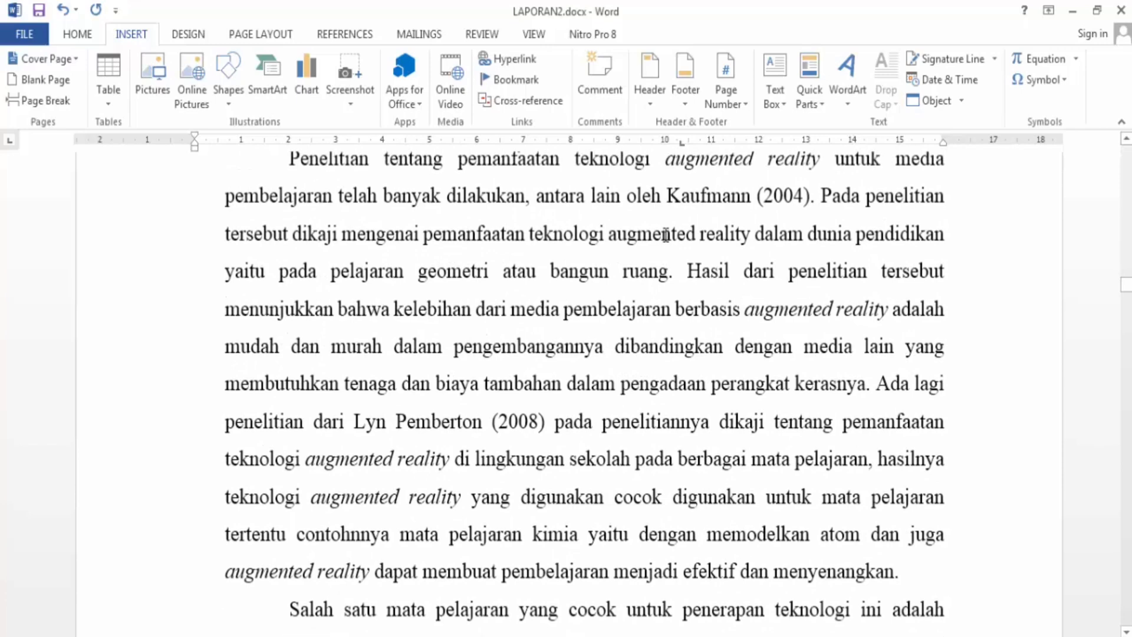
{"action": "scroll", "coordinate": [674, 336], "scroll_direction": "up", "scroll_amount": 2}
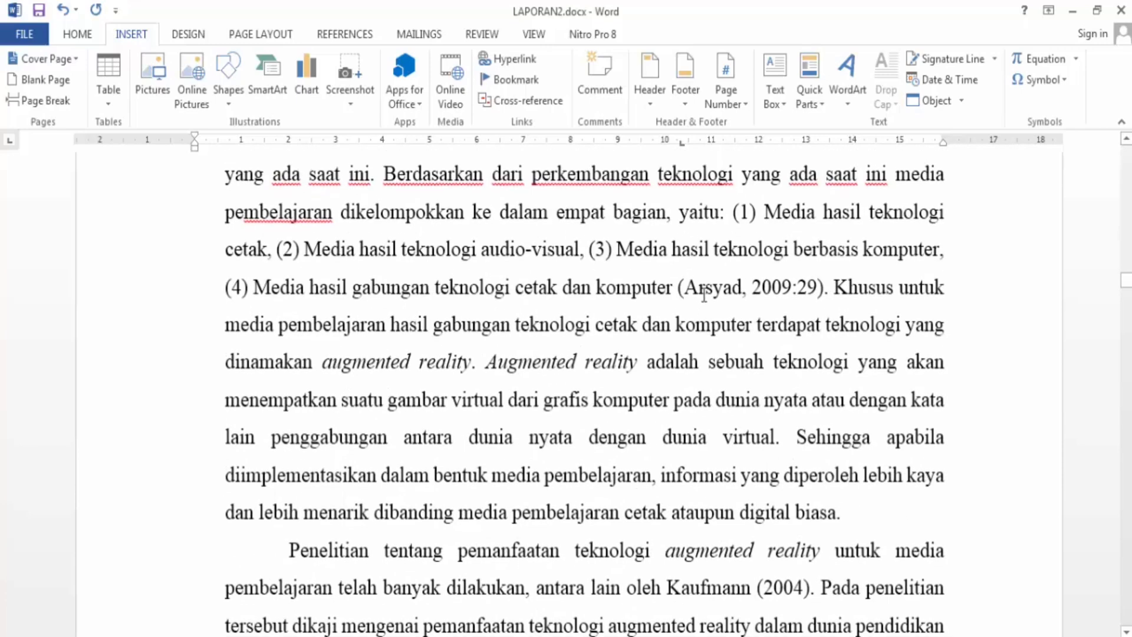
Examine the author, year and page parts of the in-text citation in the first paragraph of section 1.1 Latar Belakang.
{"action": "left_click_drag", "start_coordinate": [686, 293], "coordinate": [804, 298]}
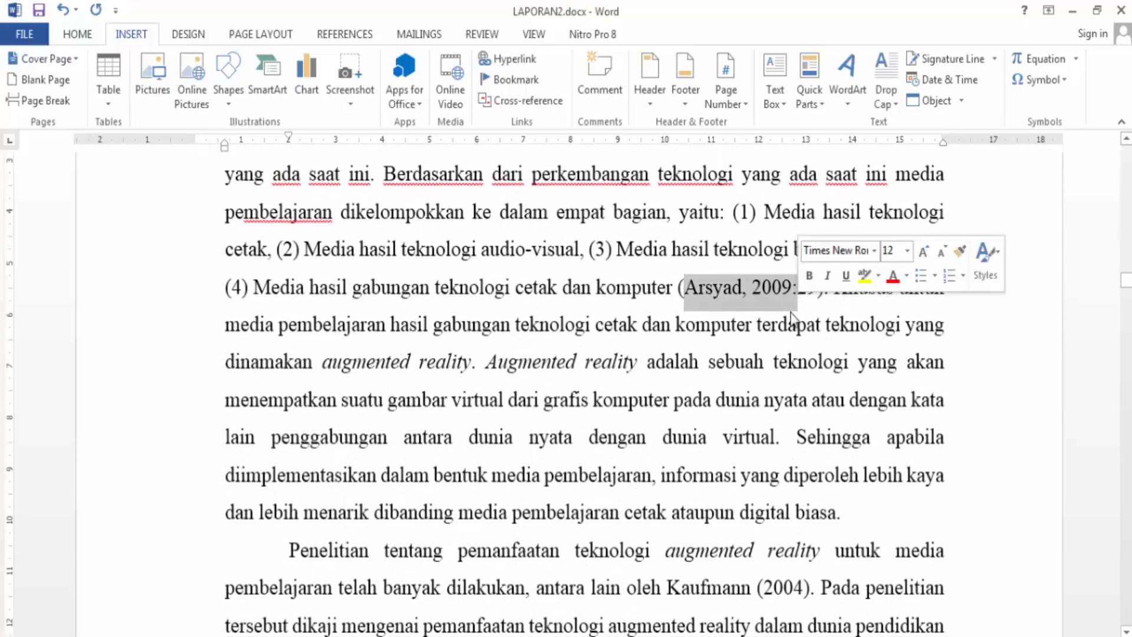
{"action": "left_click", "coordinate": [751, 326]}
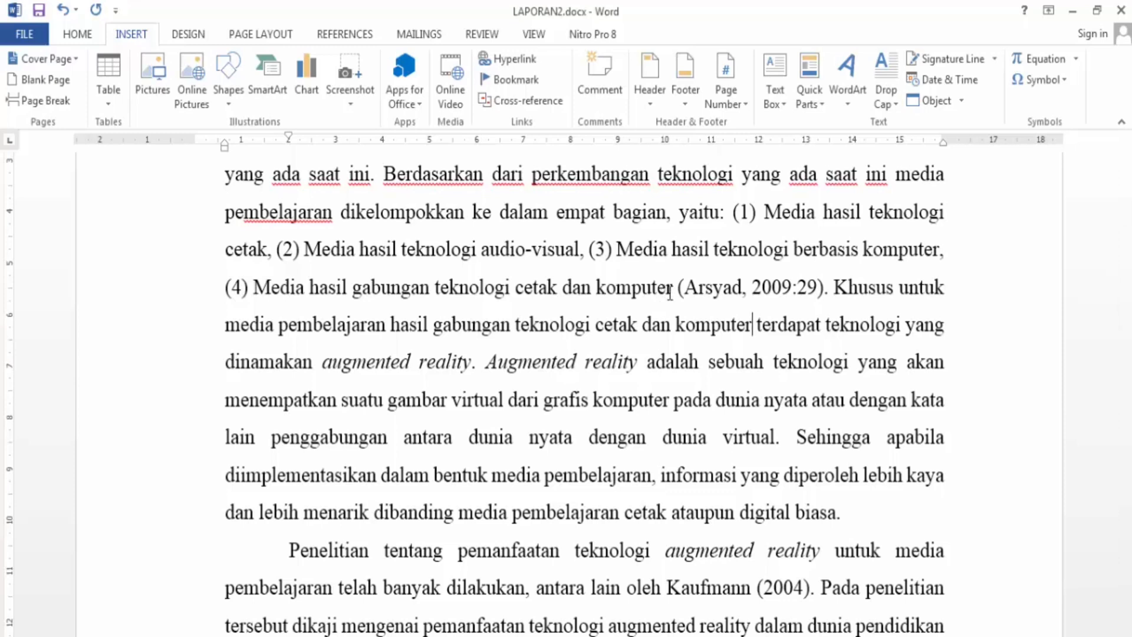
{"action": "left_click_drag", "start_coordinate": [679, 288], "coordinate": [724, 289]}
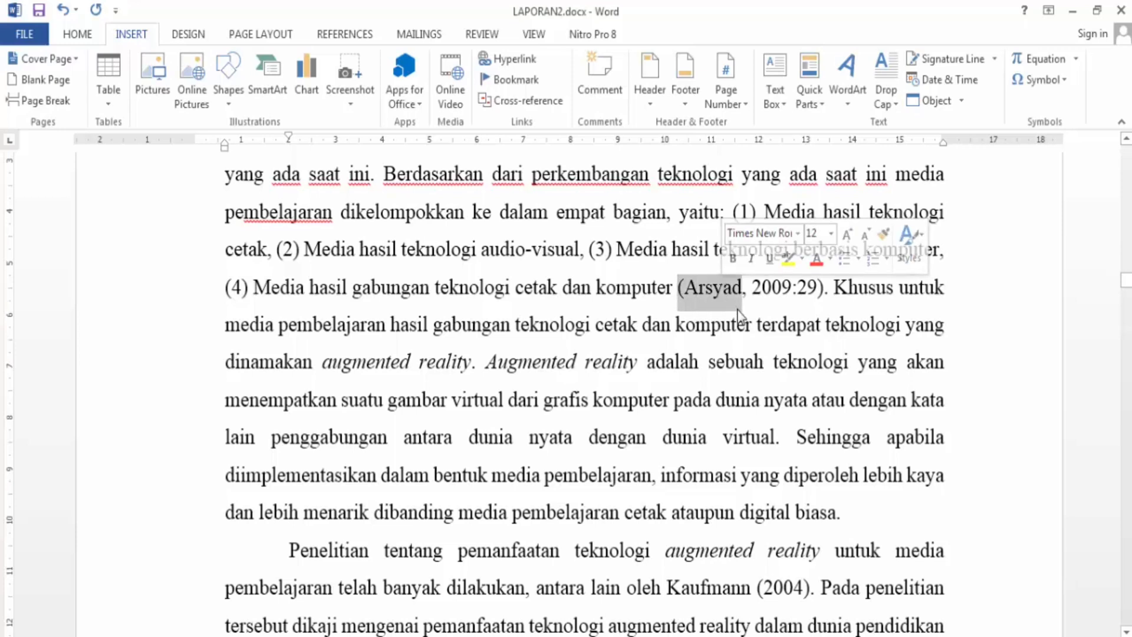
{"action": "left_click", "coordinate": [741, 298]}
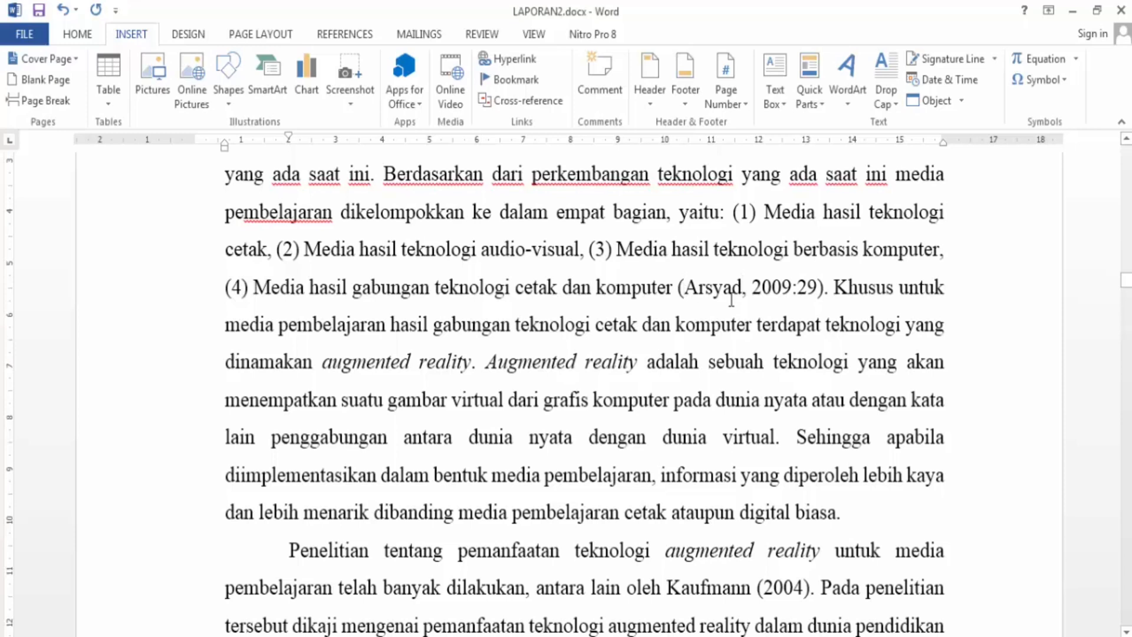
{"action": "left_click_drag", "start_coordinate": [684, 289], "coordinate": [813, 304]}
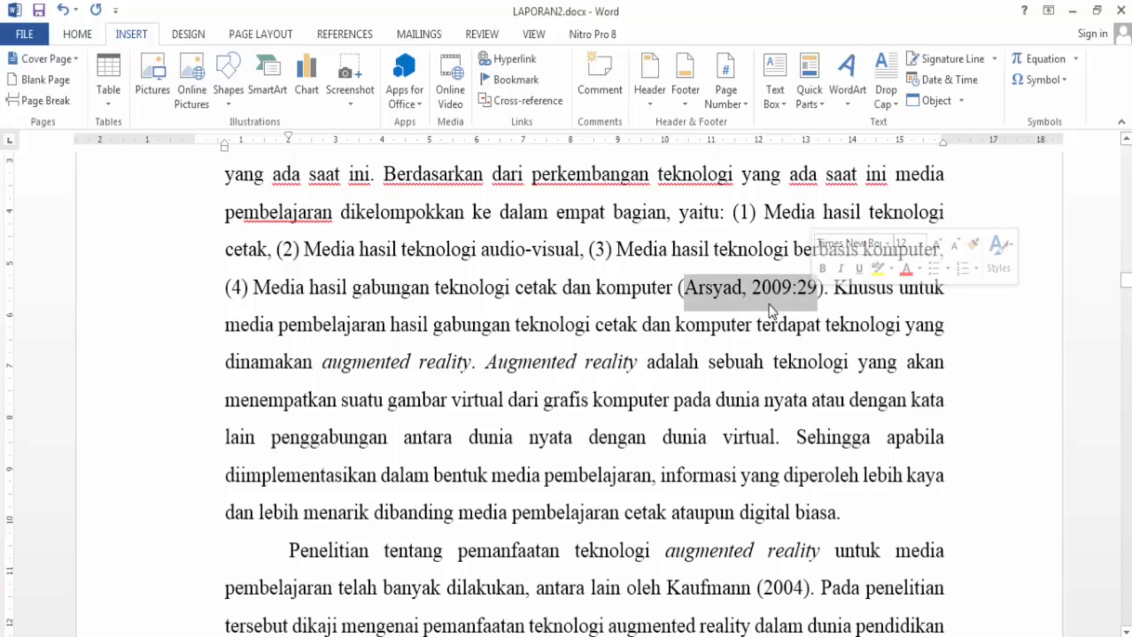
{"action": "left_click", "coordinate": [772, 289]}
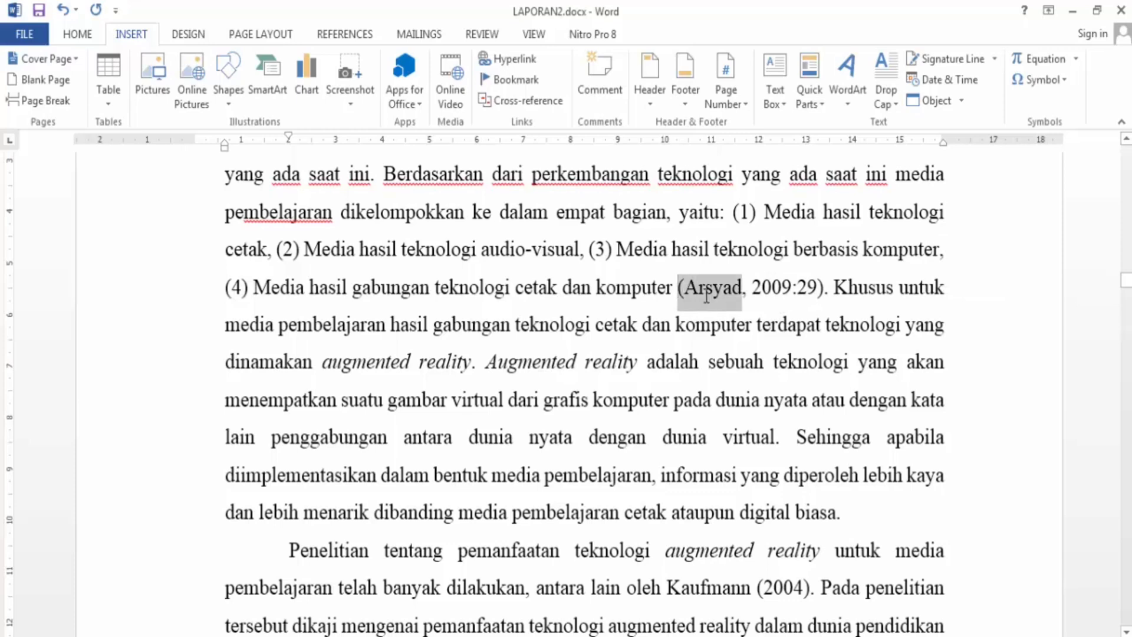
{"action": "left_click", "coordinate": [673, 324]}
{"action": "scroll", "coordinate": [672, 324], "scroll_direction": "up", "scroll_amount": 3}
{"action": "scroll", "coordinate": [658, 313], "scroll_direction": "down", "scroll_amount": 3}
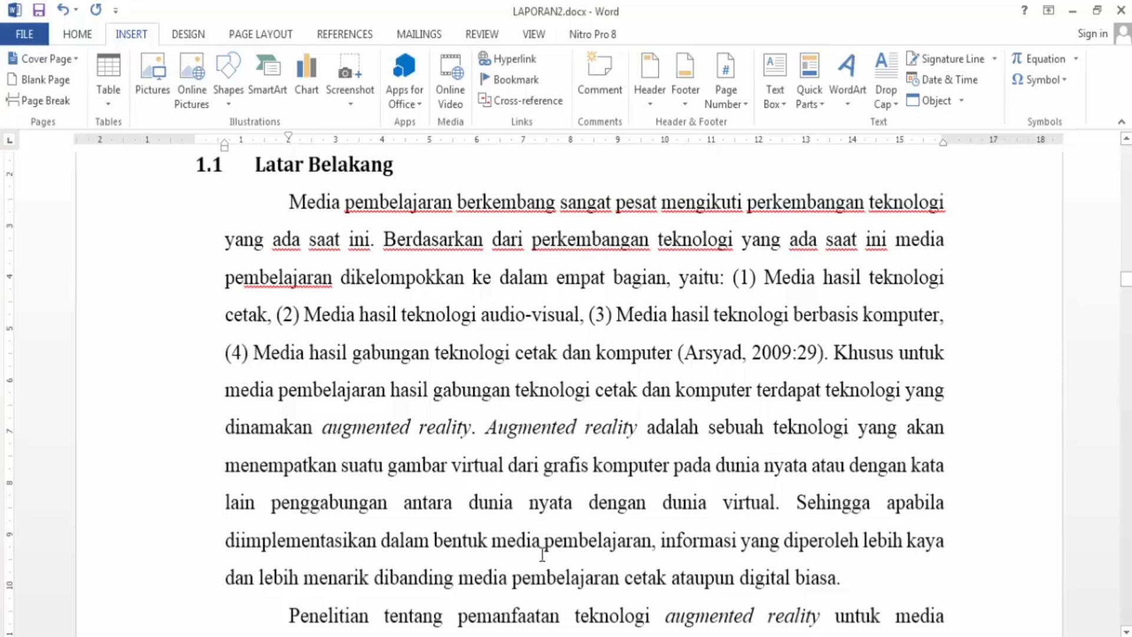
Switch to Notepad++ to look up the cited Media Pembelajaran entry in the reference list, and return to Word.
{"action": "left_click", "coordinate": [546, 636]}
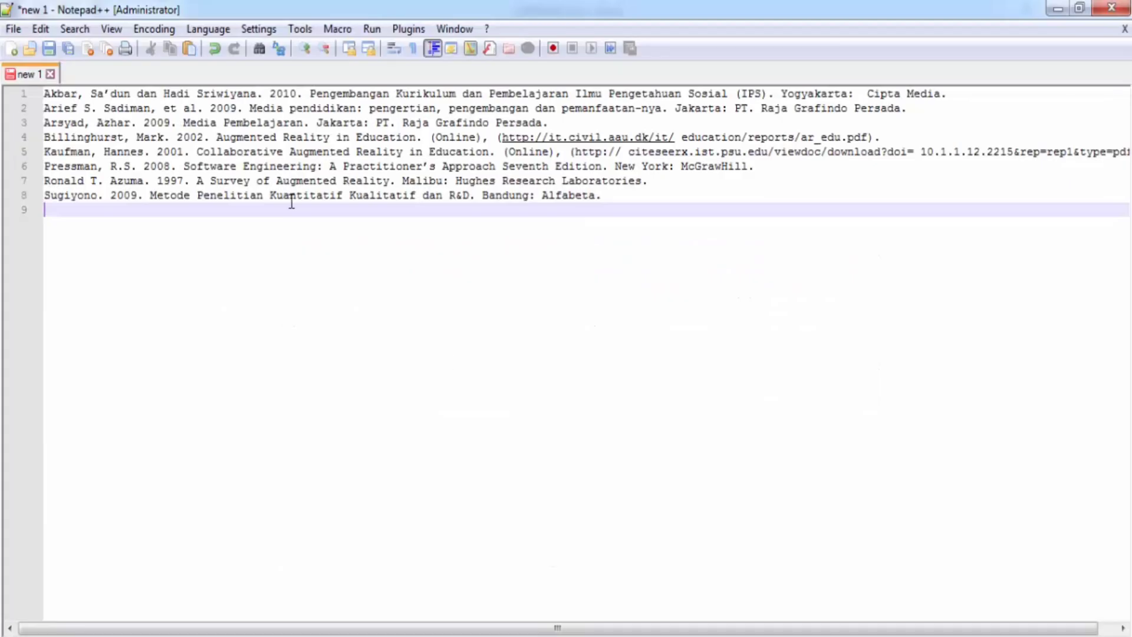
{"action": "scroll", "coordinate": [250, 258], "scroll_direction": "up", "scroll_amount": 2}
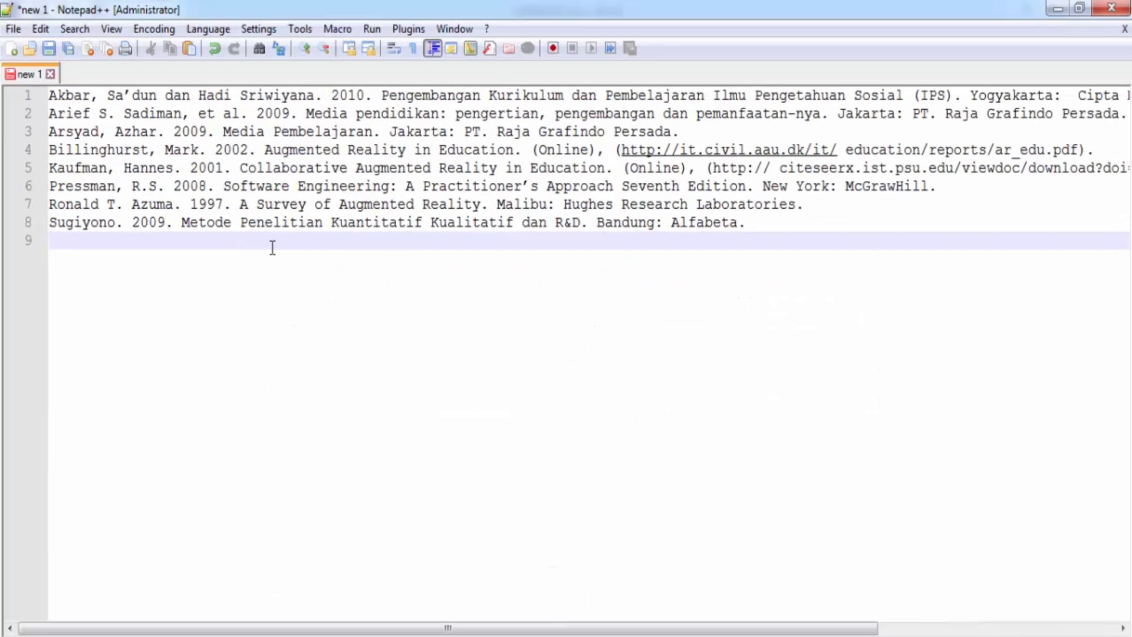
{"action": "left_click", "coordinate": [78, 131]}
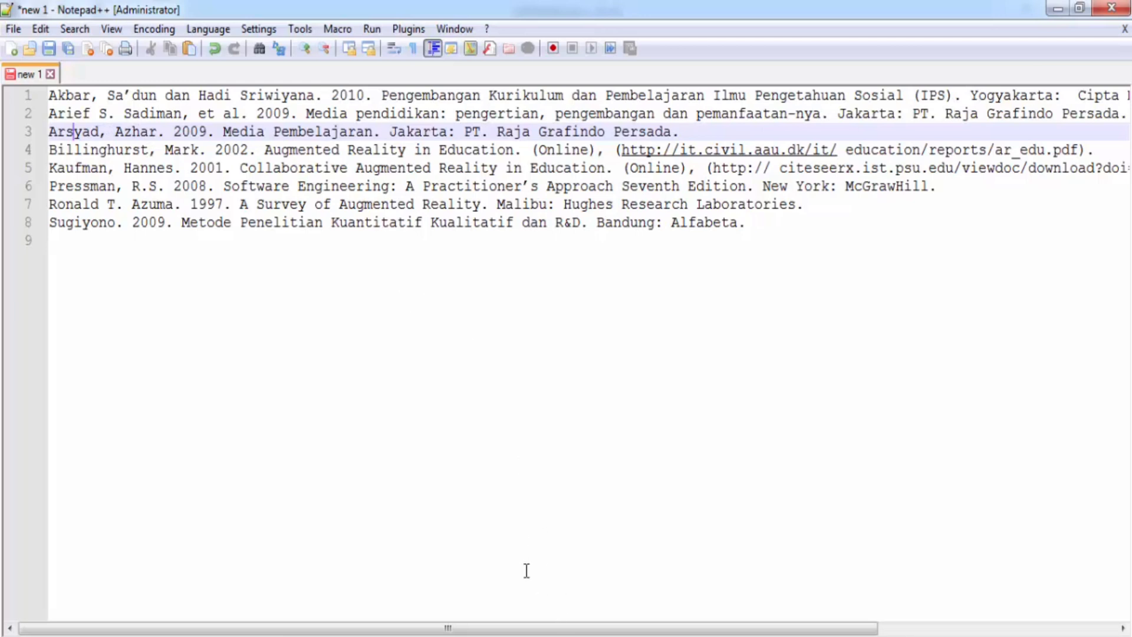
{"action": "mouse_move", "coordinate": [485, 636]}
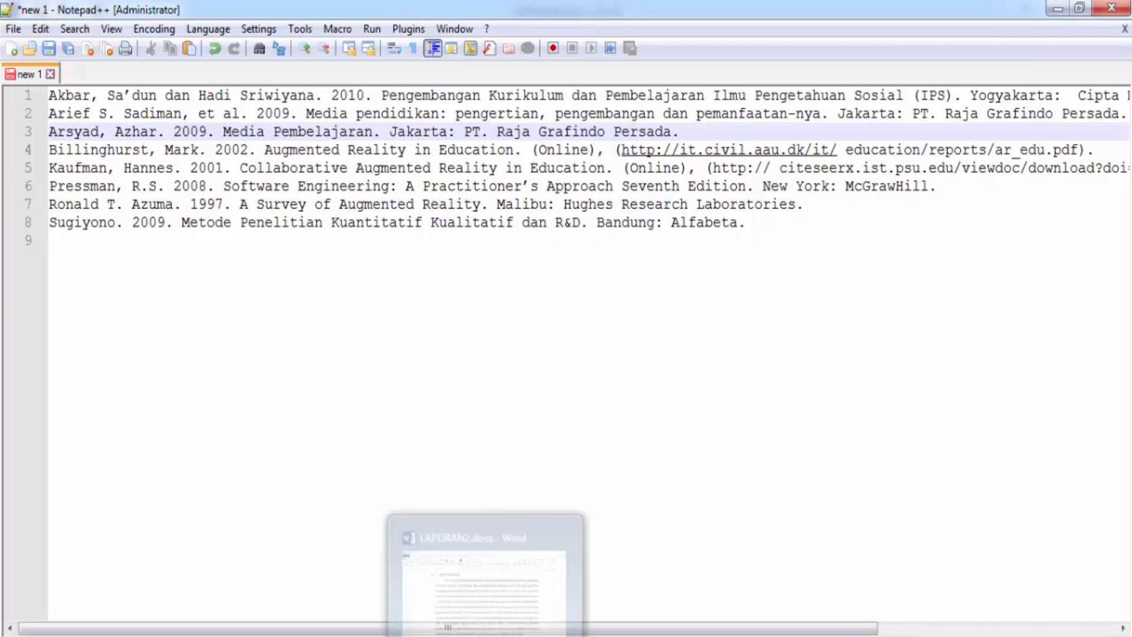
{"action": "left_click", "coordinate": [472, 586]}
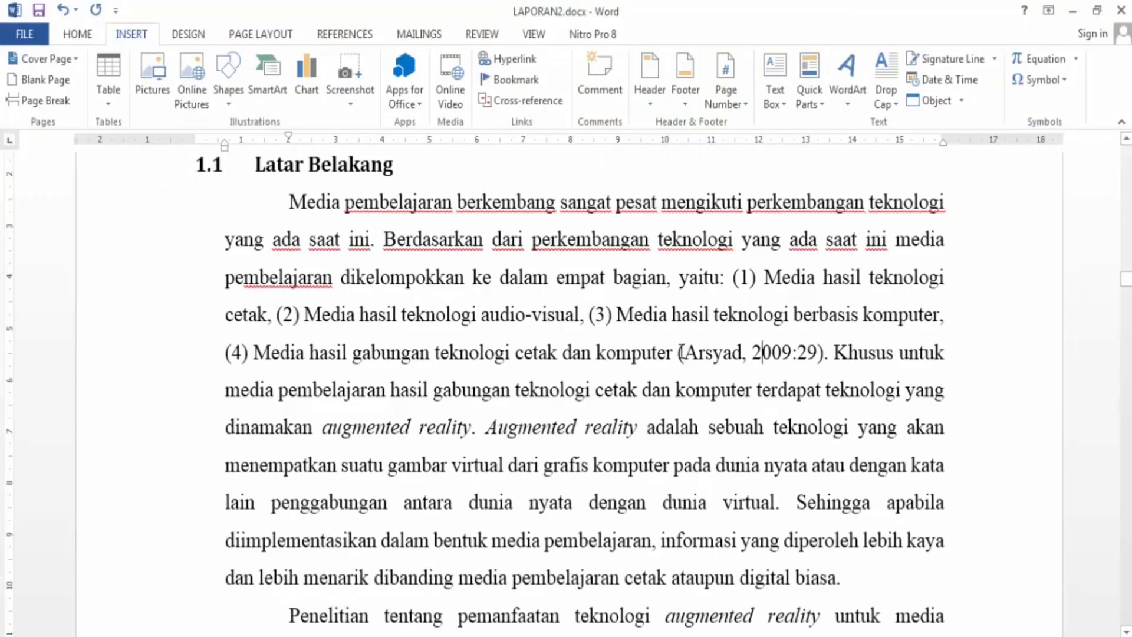
Start a new citation source at the point just before the 2009:29 citation in the first Latar Belakang paragraph.
{"action": "left_click_drag", "start_coordinate": [680, 352], "coordinate": [824, 352]}
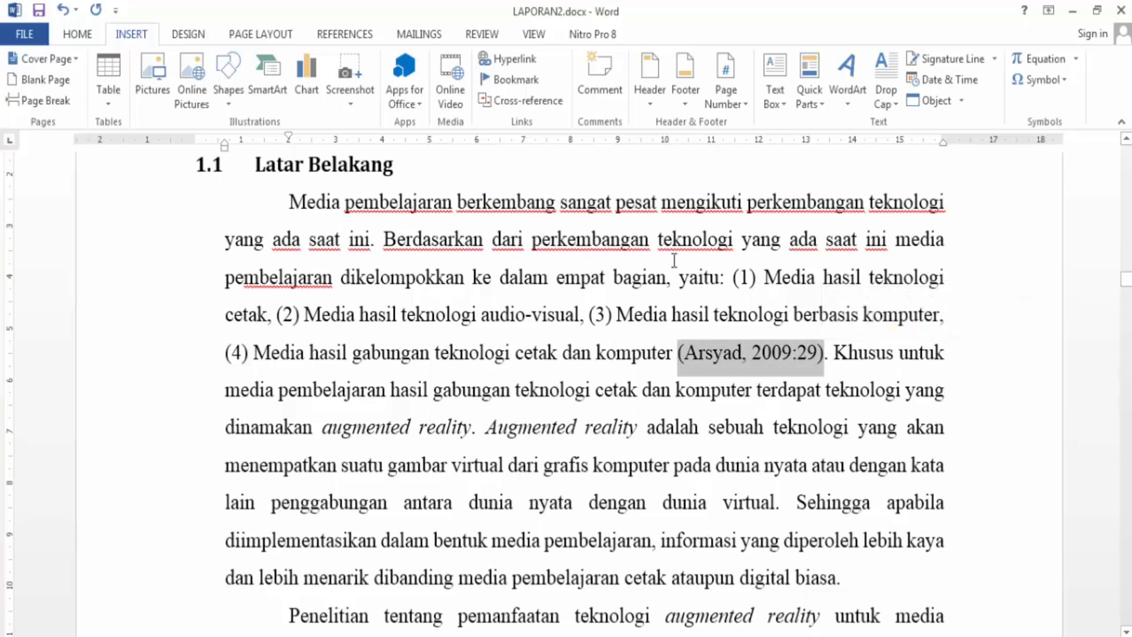
{"action": "left_click", "coordinate": [680, 363]}
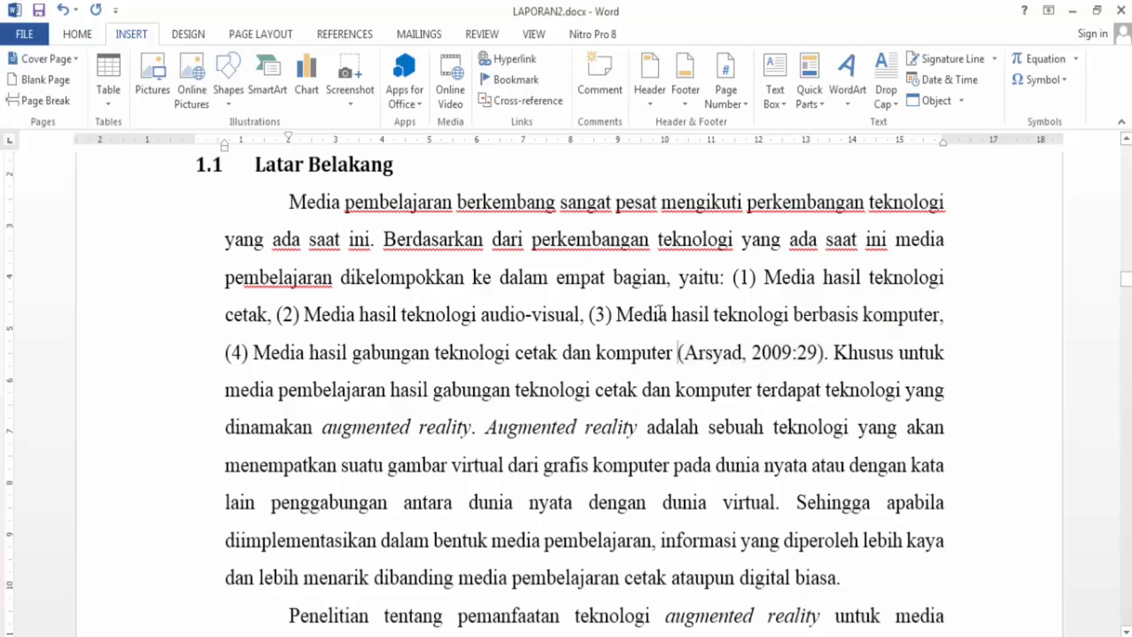
{"action": "left_click", "coordinate": [349, 40]}
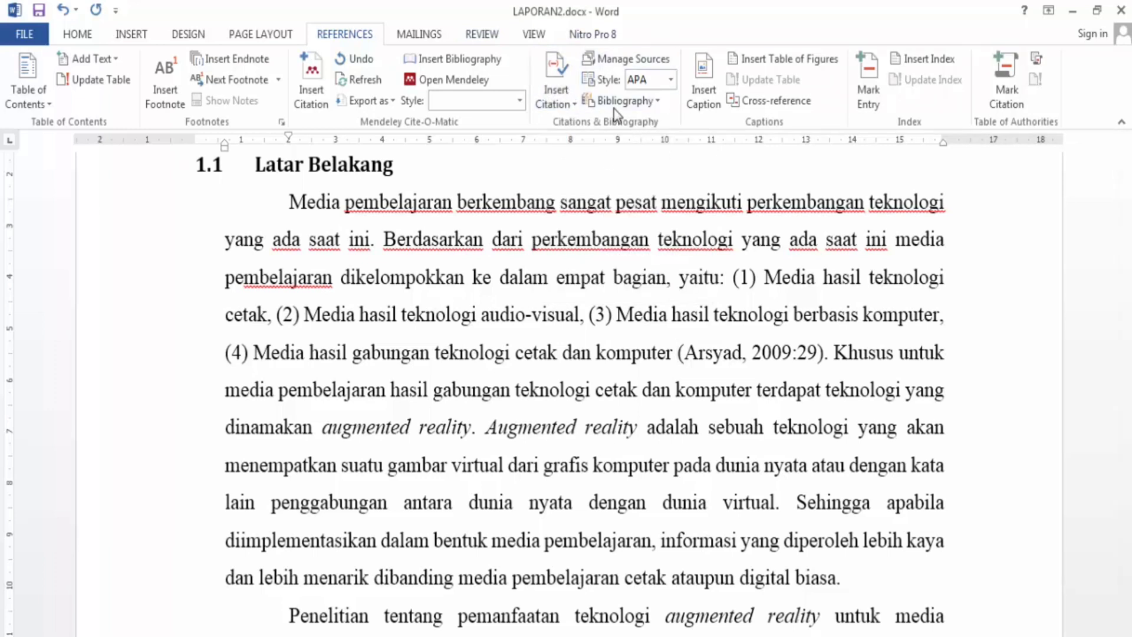
{"action": "left_click", "coordinate": [571, 106]}
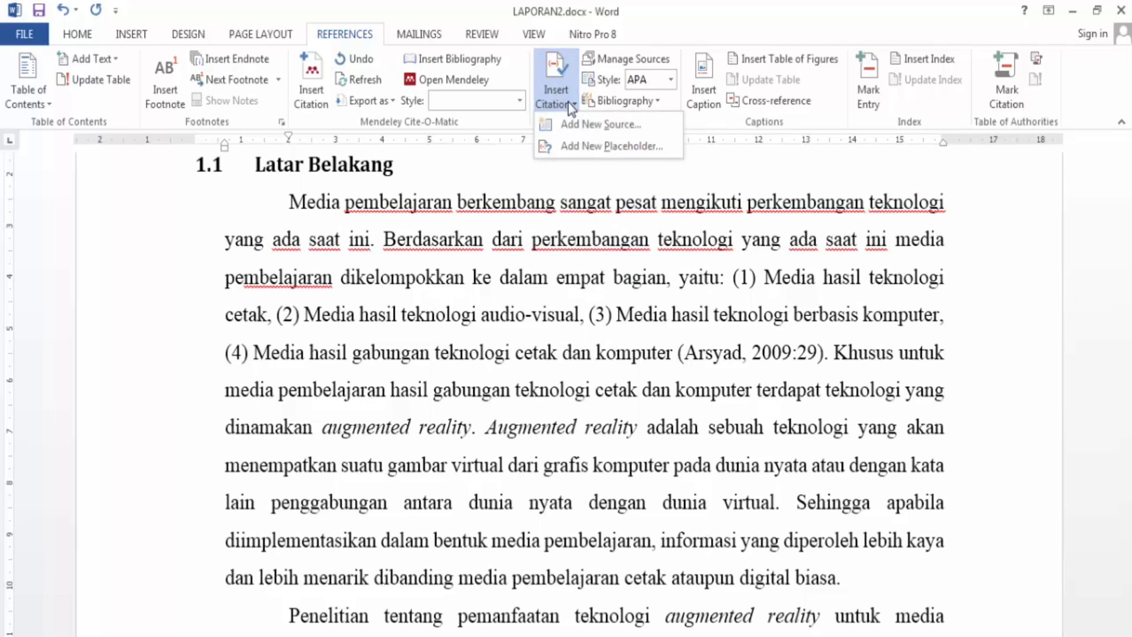
{"action": "left_click", "coordinate": [706, 331]}
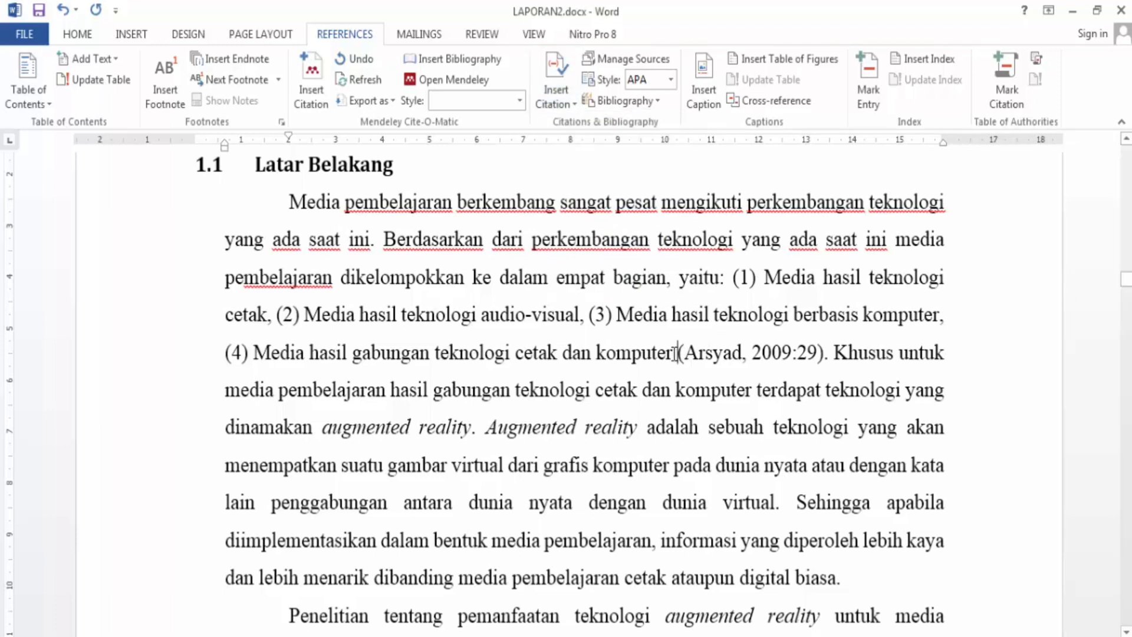
{"action": "left_click", "coordinate": [566, 105]}
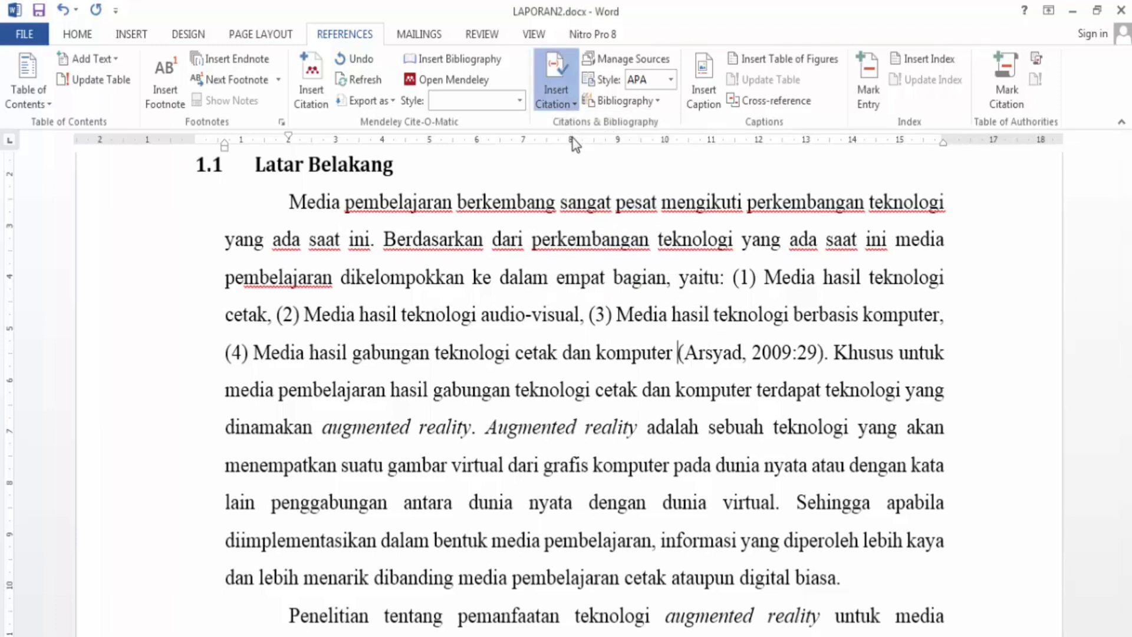
{"action": "left_click", "coordinate": [576, 129]}
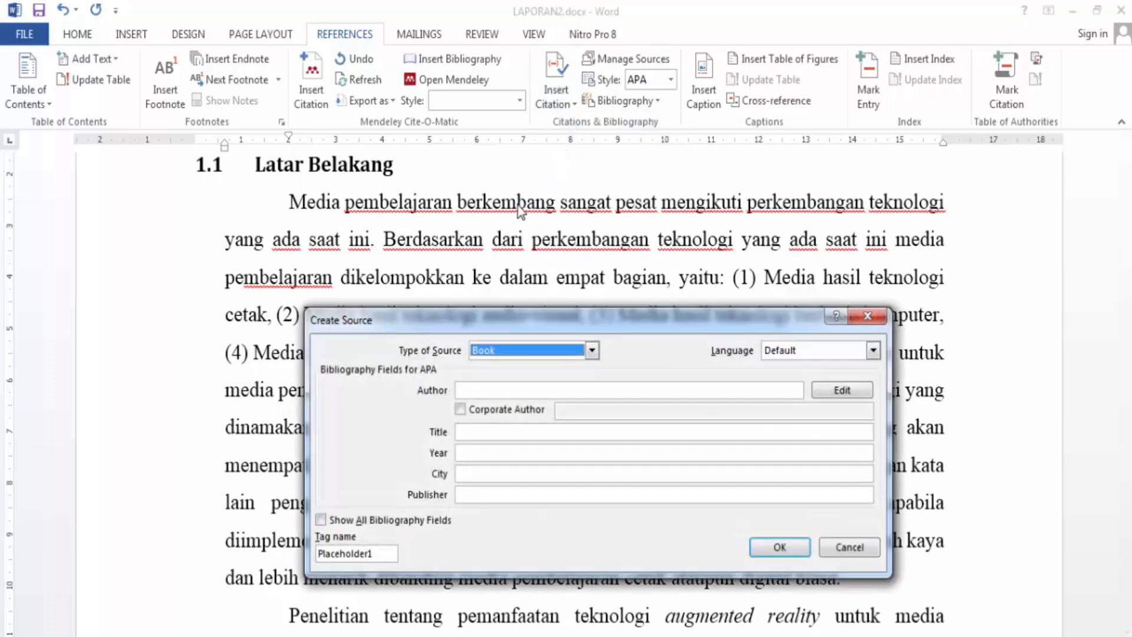
Choose Book as the source type and move the Create Source dialog clear of the paragraph being cited.
{"action": "left_click_drag", "start_coordinate": [674, 304], "coordinate": [704, 385]}
{"action": "left_click", "coordinate": [592, 437]}
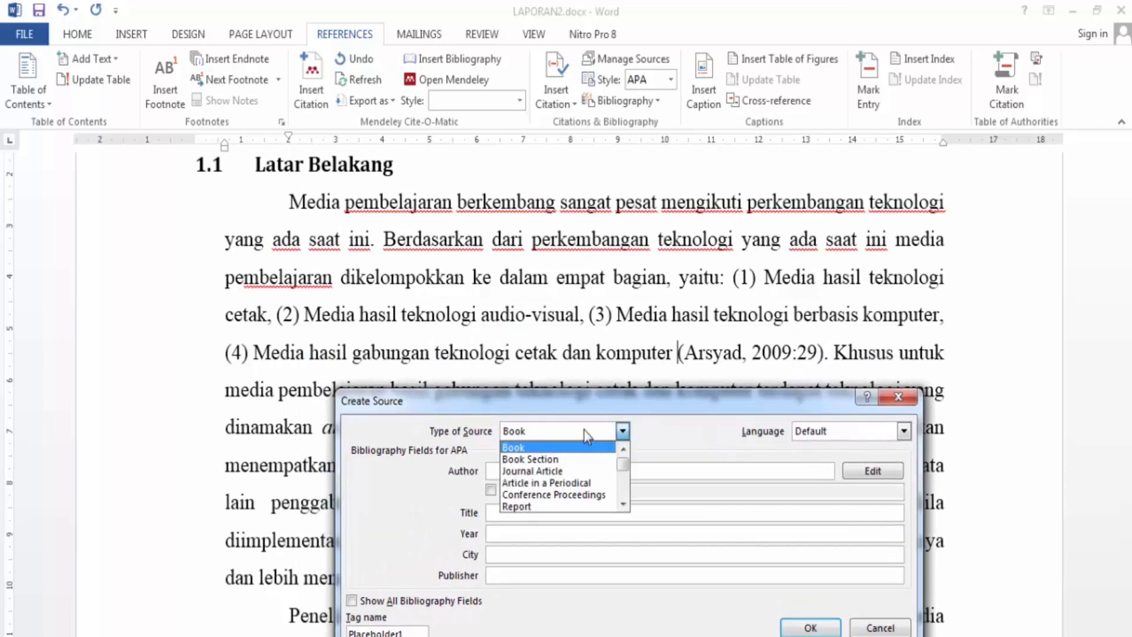
{"action": "left_click", "coordinate": [586, 443]}
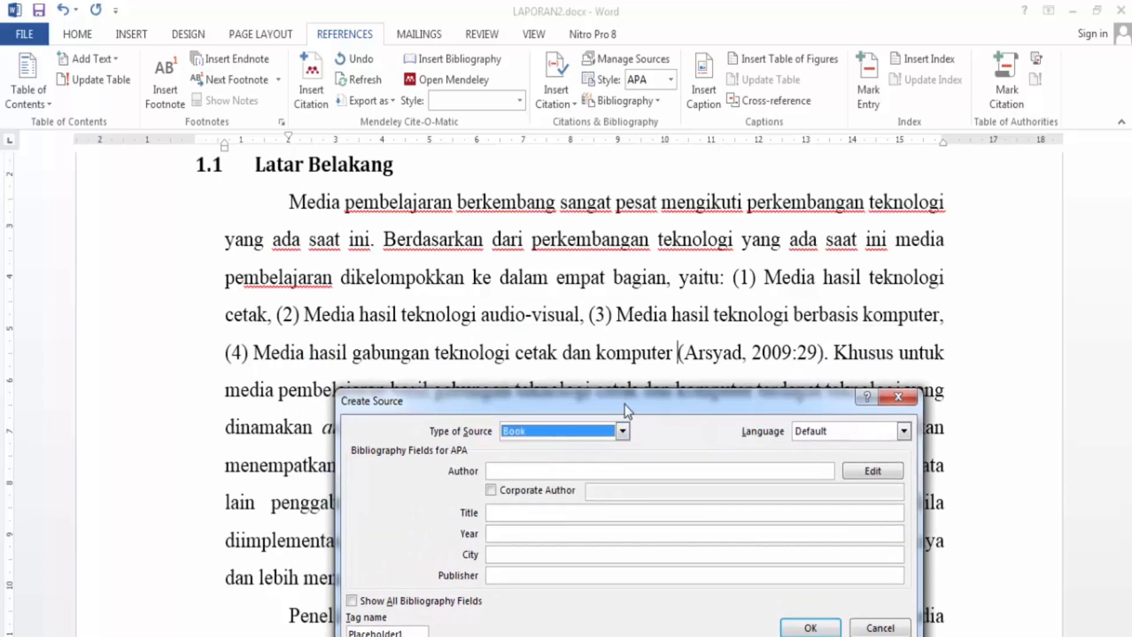
{"action": "left_click_drag", "start_coordinate": [624, 403], "coordinate": [550, 118]}
Fill in the source's author with the first and last name copied from the Media Pembelajaran entry in Notepad++, first name first.
{"action": "key", "text": "Tab"}
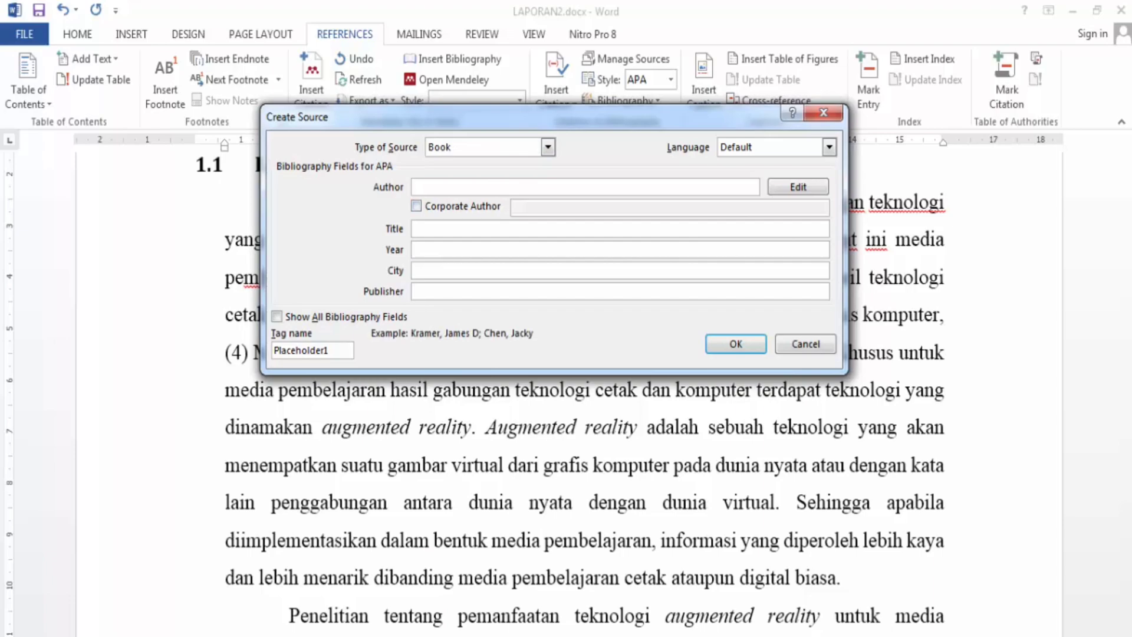
{"action": "key", "text": "alt+Tab"}
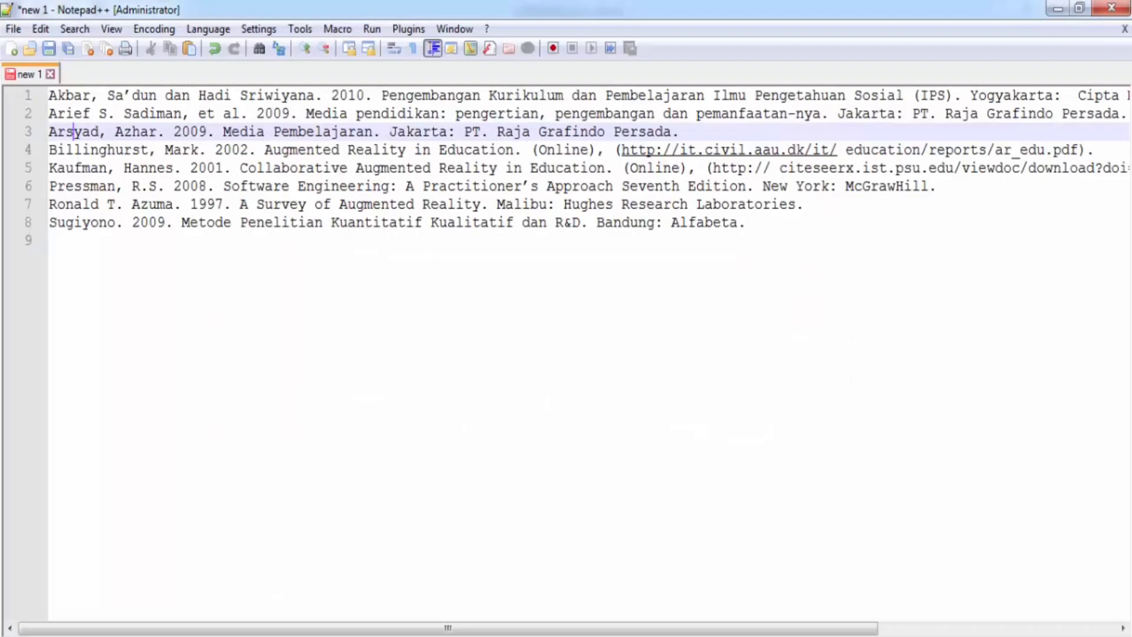
{"action": "double_click", "coordinate": [116, 131]}
{"action": "key", "text": "ctrl+c"}
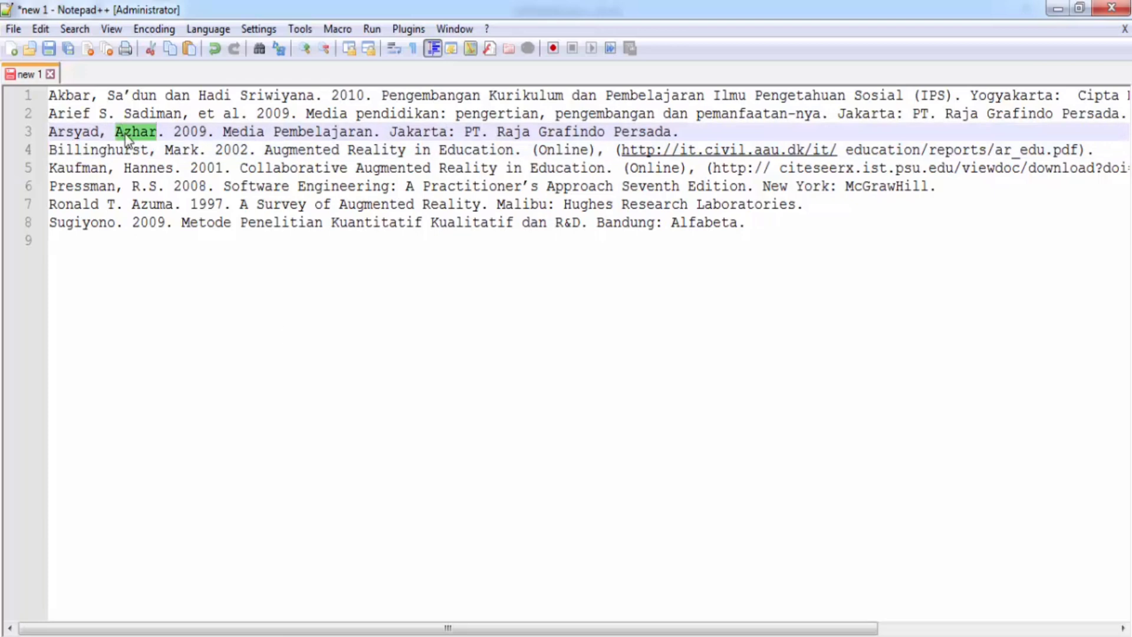
{"action": "key", "text": "alt+Tab"}
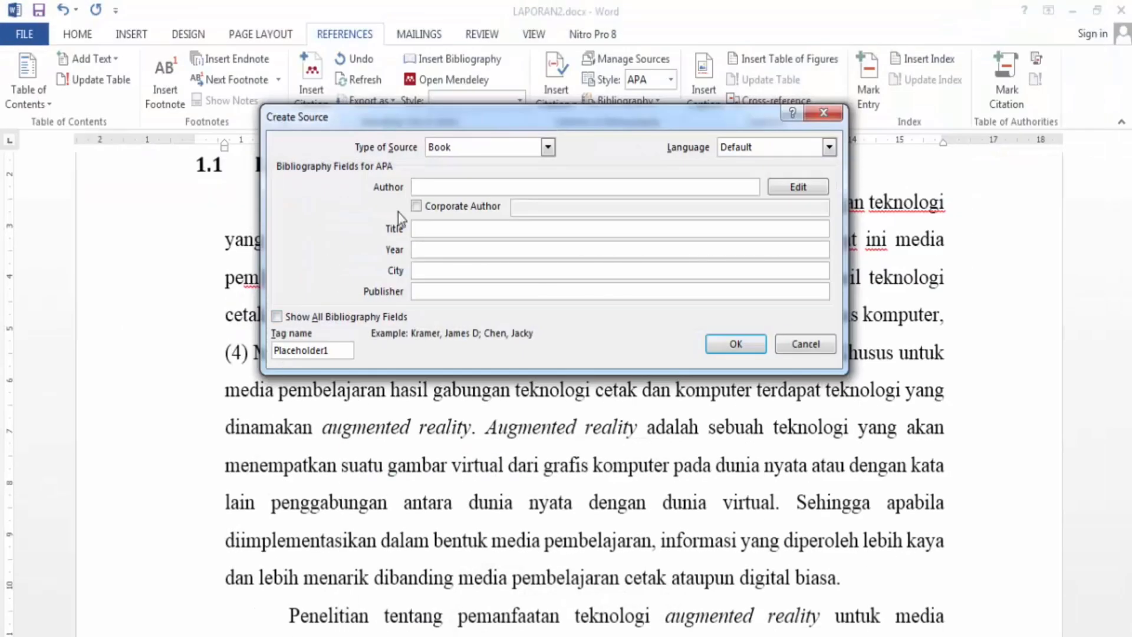
{"action": "key", "text": "ctrl+v"}
{"action": "key", "text": "alt+Tab"}
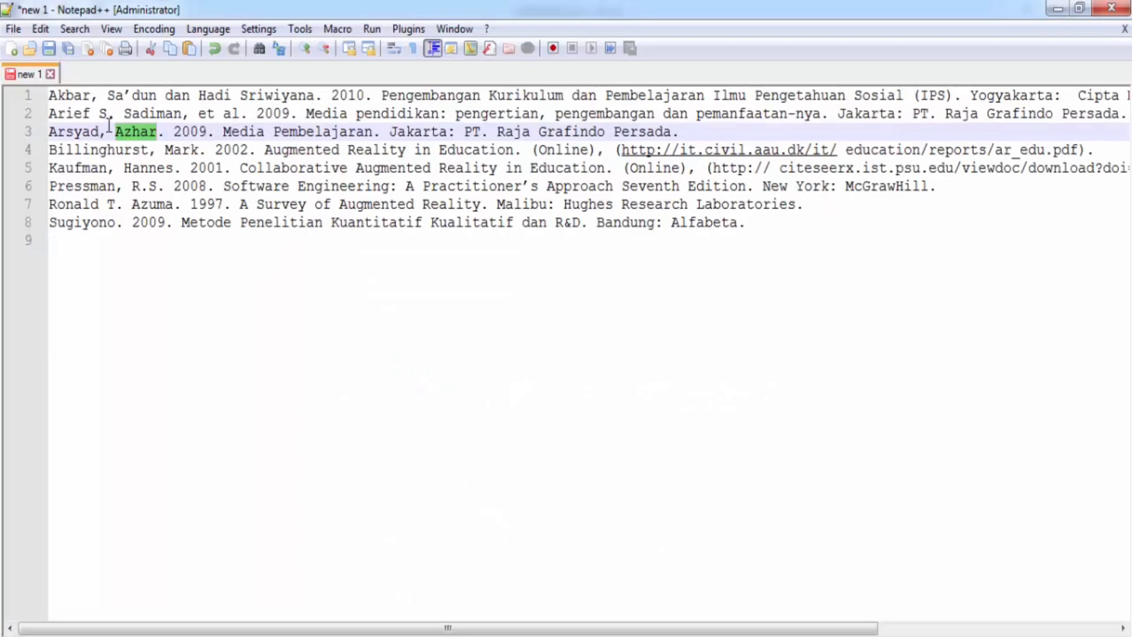
{"action": "double_click", "coordinate": [86, 133]}
{"action": "key", "text": "ctrl+c"}
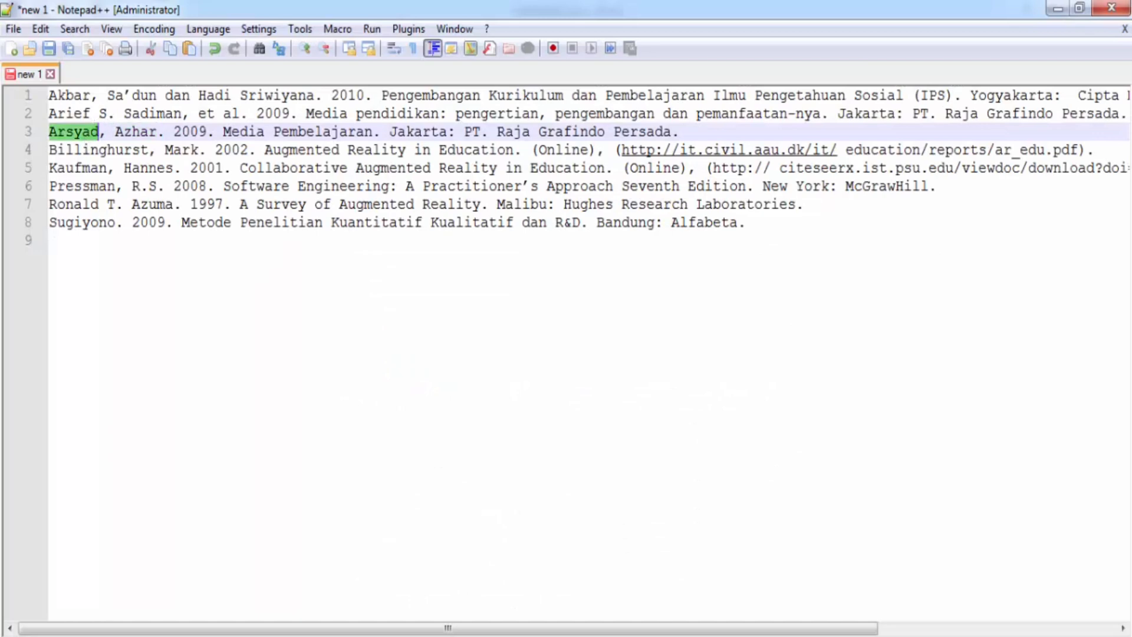
{"action": "key", "text": "alt+Tab"}
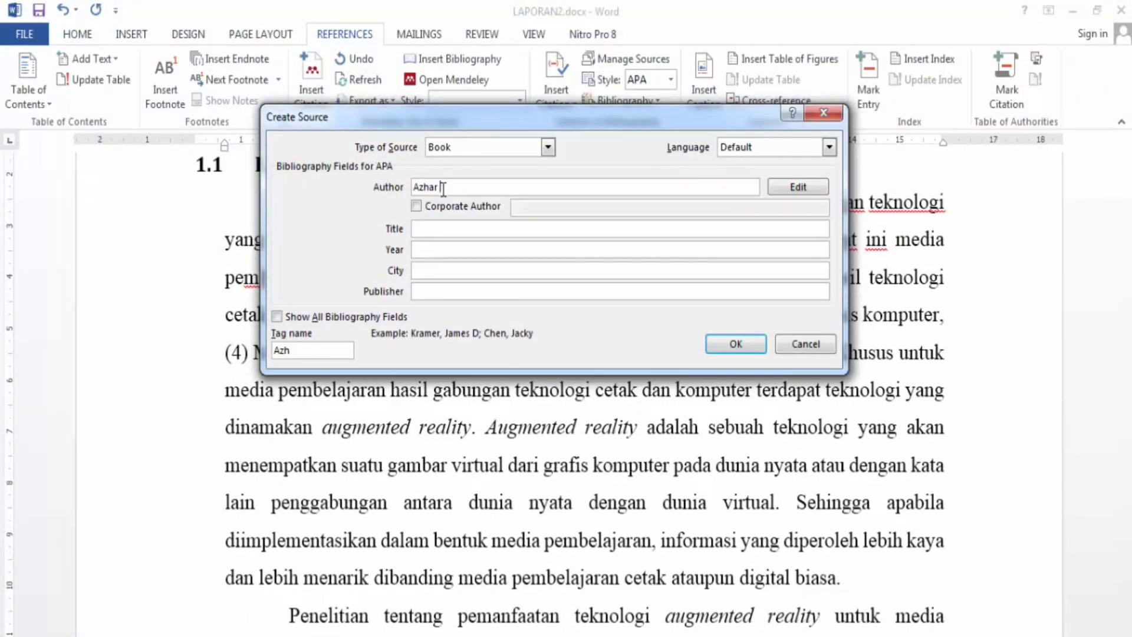
{"action": "key", "text": "ctrl+v"}
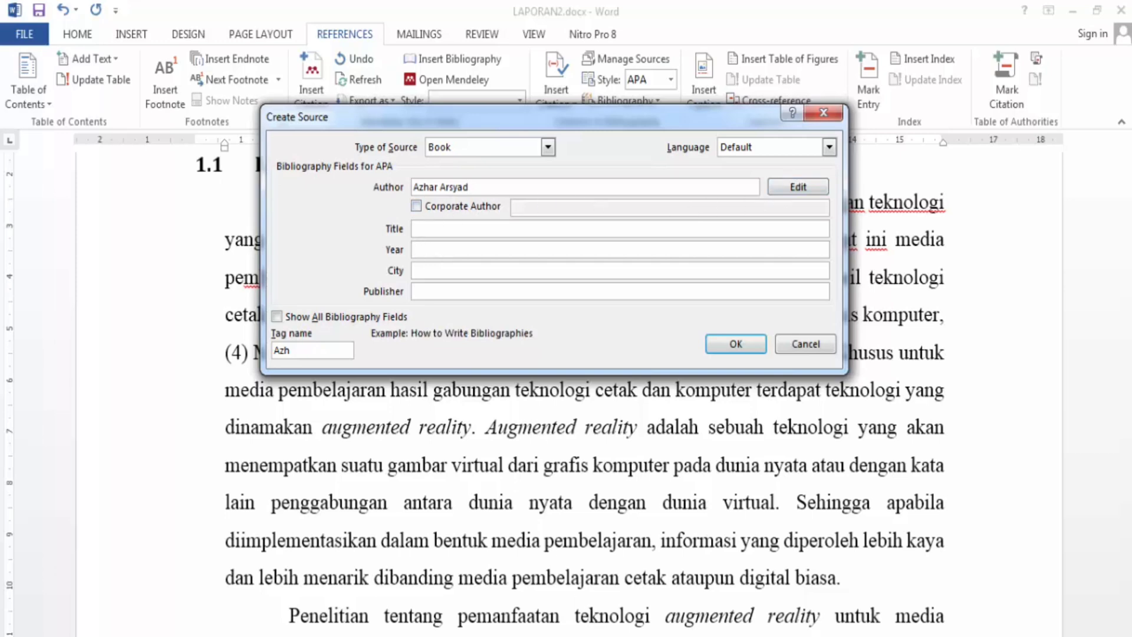
Copy the title Media Pembelajaran from the reference list in Notepad++ into the source's Title field in Word.
{"action": "key", "text": "alt+Tab"}
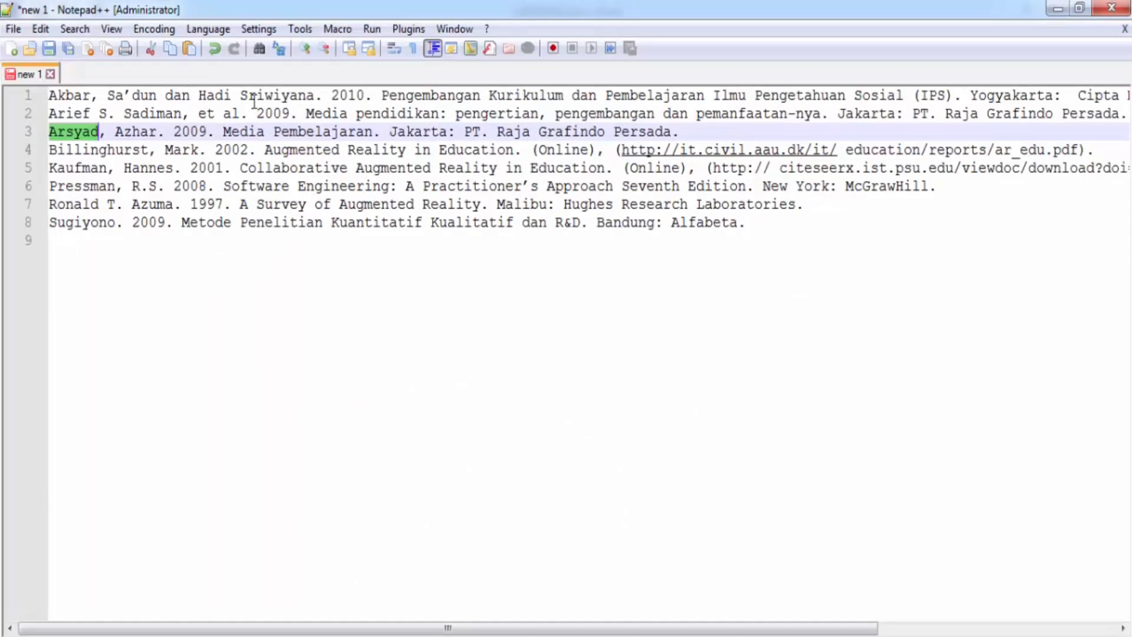
{"action": "left_click", "coordinate": [232, 132]}
{"action": "left_click_drag", "start_coordinate": [224, 132], "coordinate": [370, 146]}
{"action": "key", "text": "ctrl+c"}
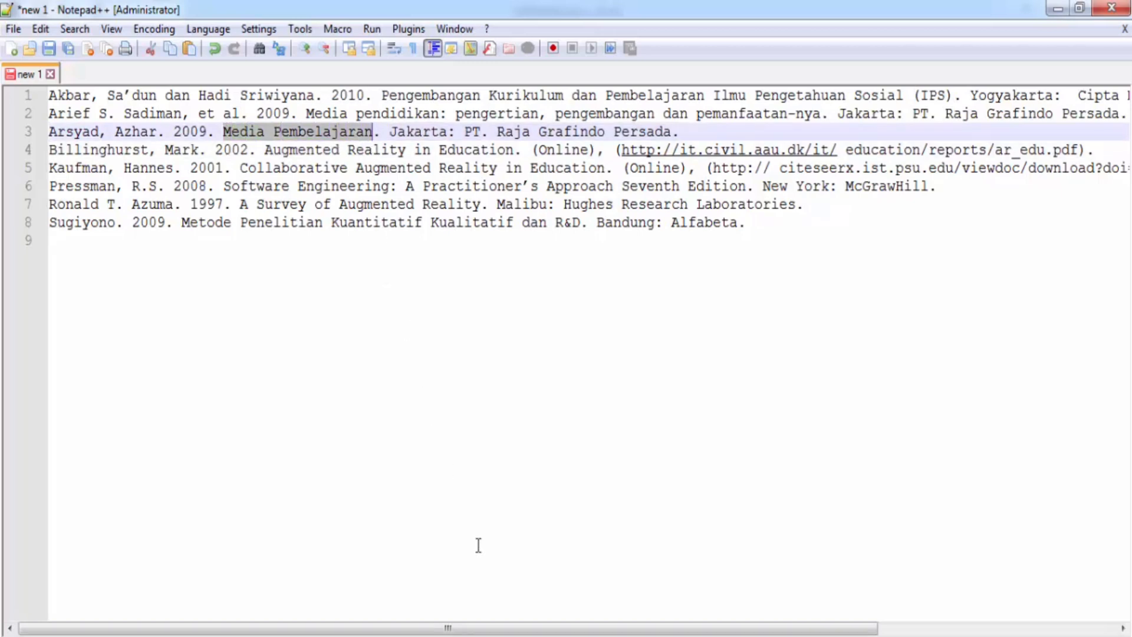
{"action": "key", "text": "alt+Tab"}
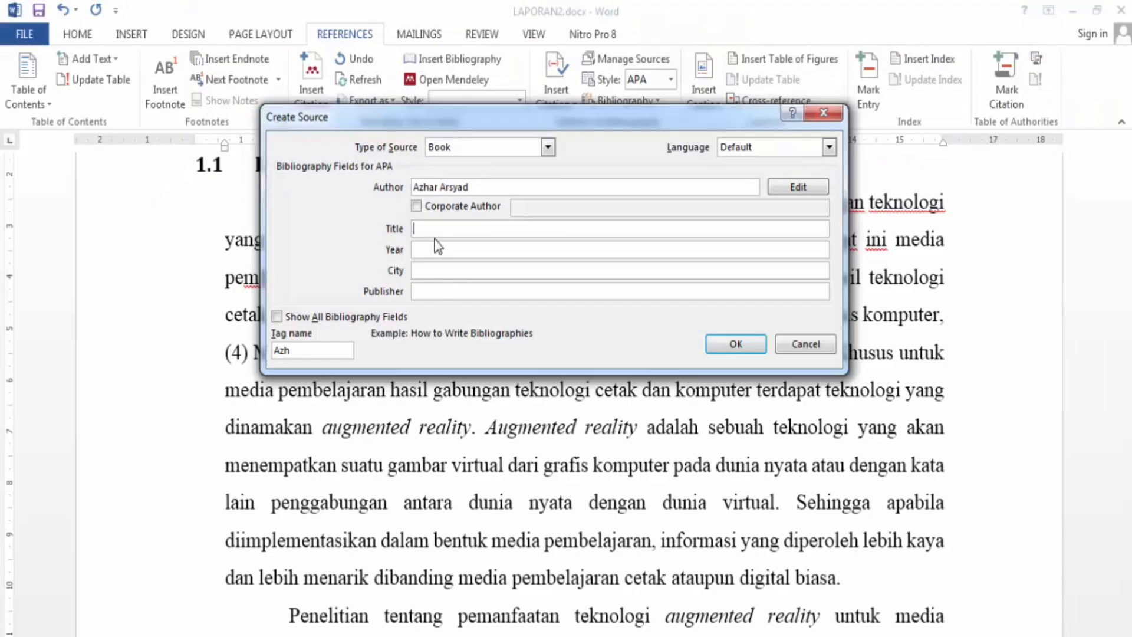
{"action": "key", "text": "ctrl+v"}
Set the source's Year to 2009, taken from the Media Pembelajaran entry in the Notepad++ reference list.
{"action": "key", "text": "alt+Tab"}
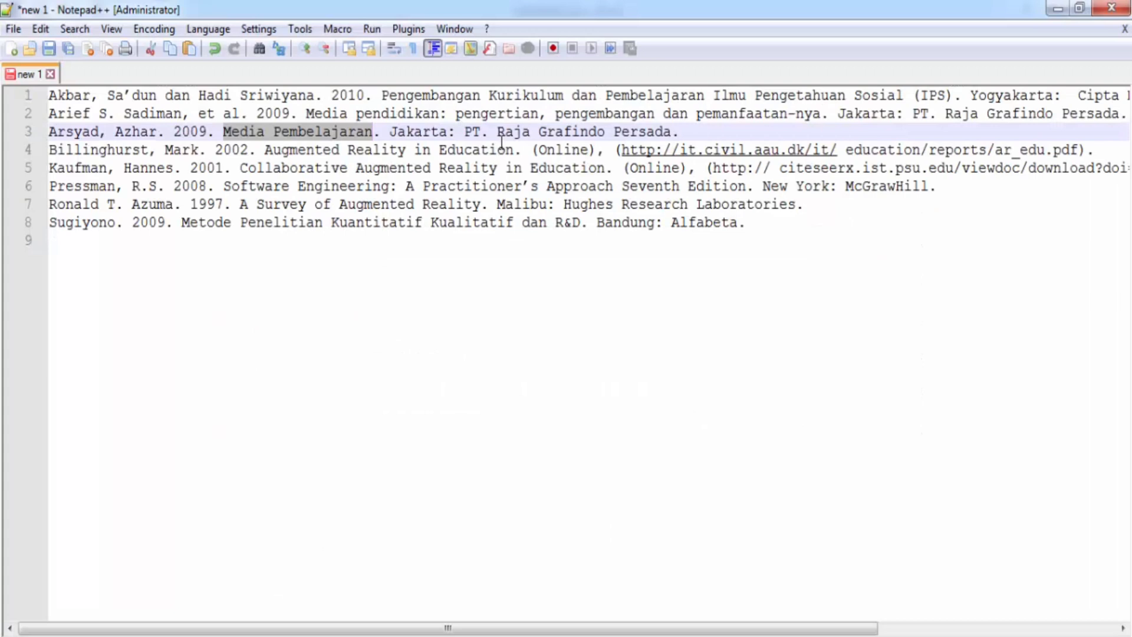
{"action": "double_click", "coordinate": [189, 132]}
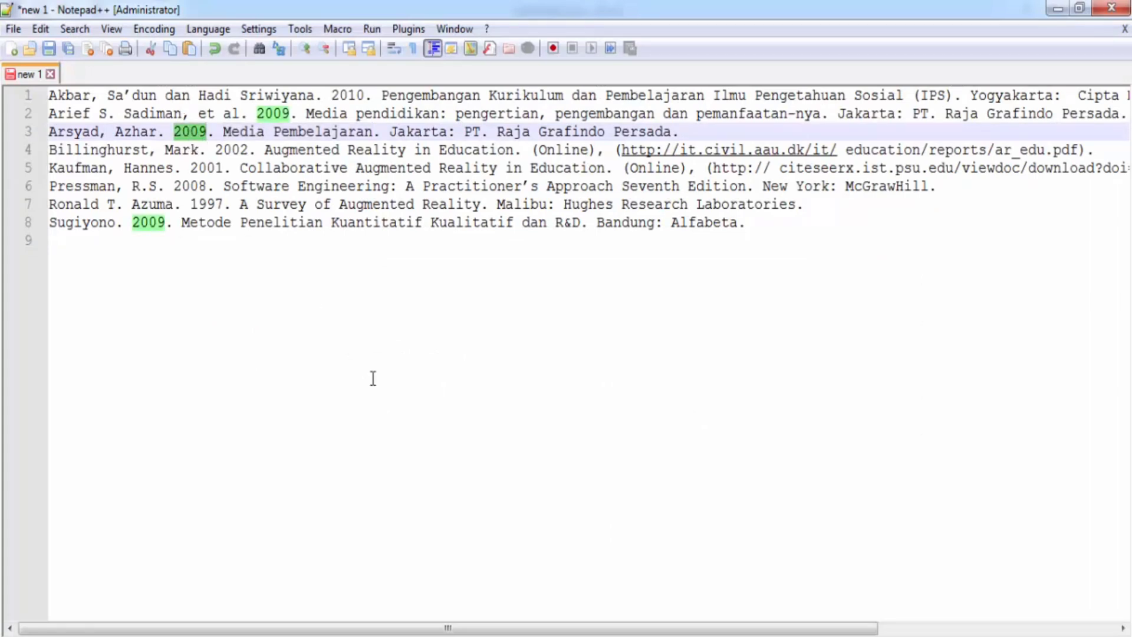
{"action": "key", "text": "alt+Tab"}
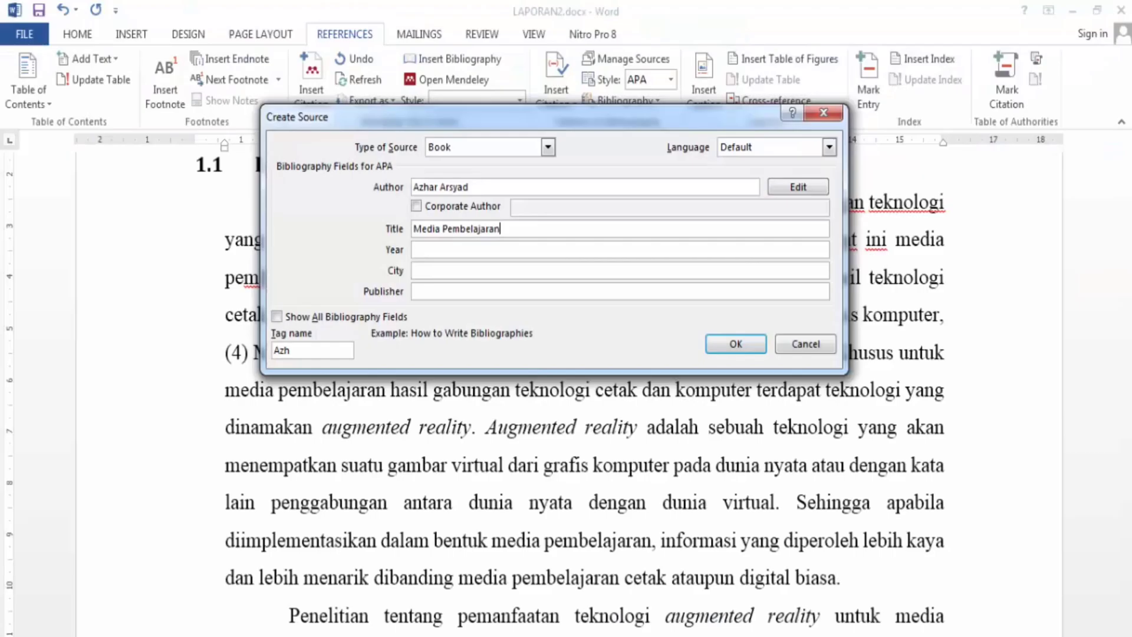
{"action": "left_click", "coordinate": [435, 250]}
{"action": "type", "text": "2009"}
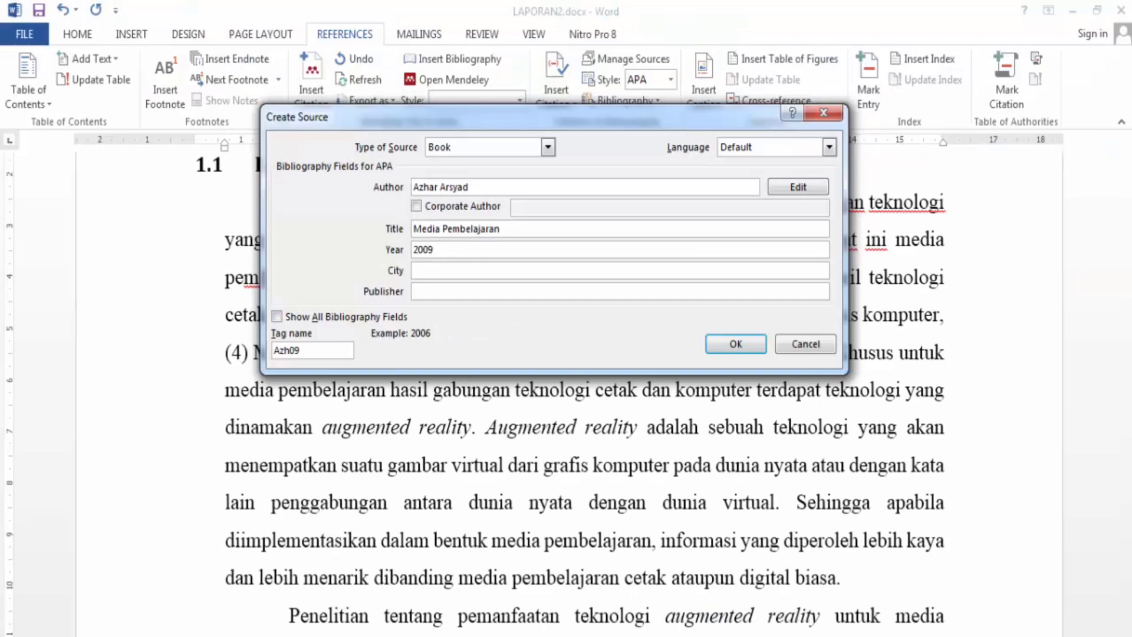
Copy the city Jakarta from the Media Pembelajaran entry in Notepad++ into the source's City field in Word.
{"action": "key", "text": "alt+Tab"}
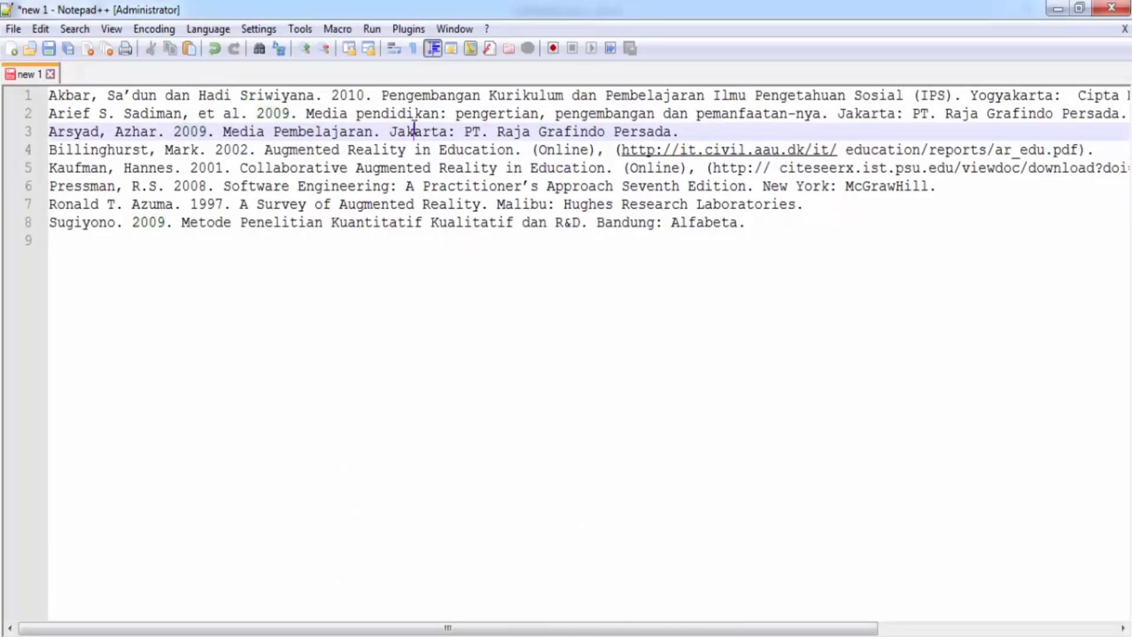
{"action": "double_click", "coordinate": [412, 132]}
{"action": "key", "text": "ctrl+c"}
{"action": "key", "text": "alt+Tab"}
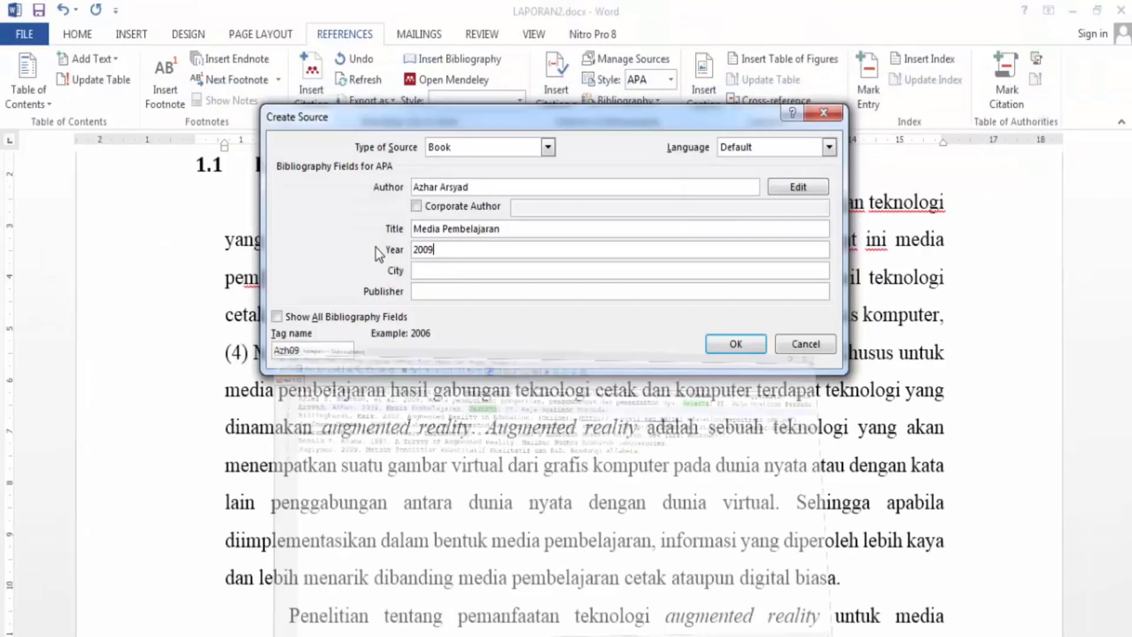
{"action": "left_click", "coordinate": [435, 271]}
{"action": "key", "text": "ctrl+v"}
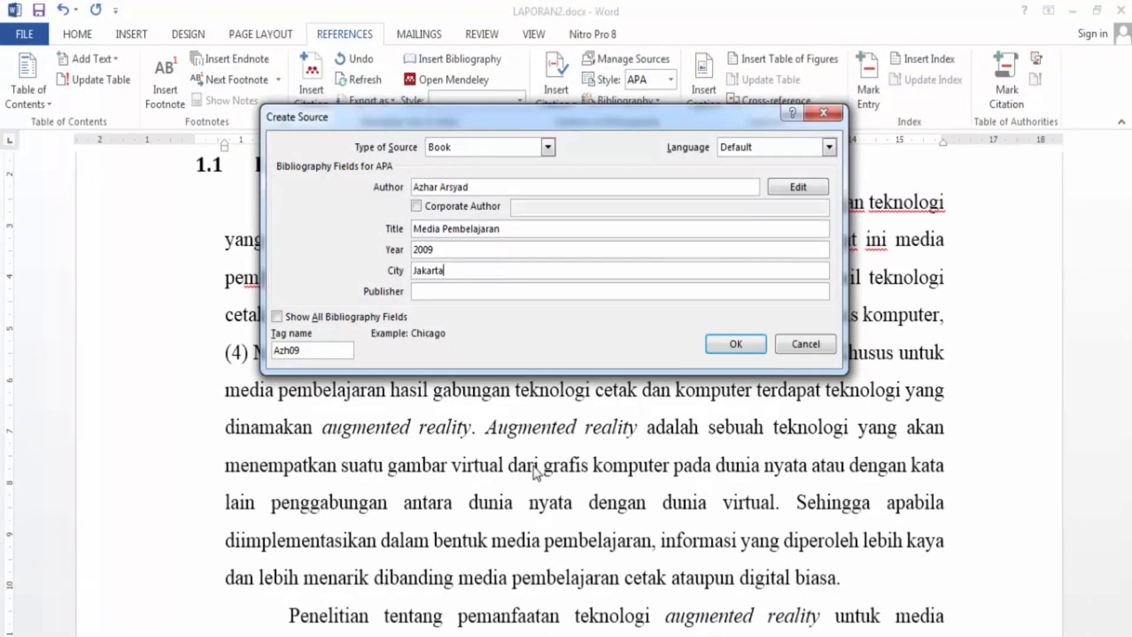
Copy the publisher PT. Raja Grafindo Persad from Notepad++ into the source's Publisher field in Word and save the source.
{"action": "key", "text": "alt+Tab"}
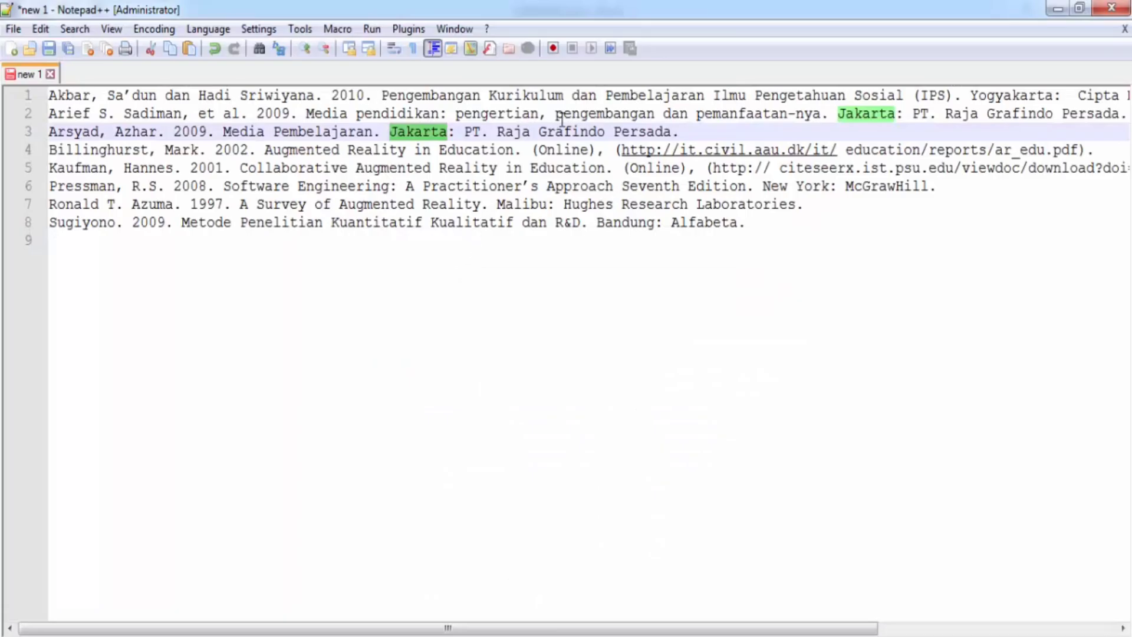
{"action": "left_click_drag", "start_coordinate": [466, 133], "coordinate": [667, 133]}
{"action": "key", "text": "ctrl+c"}
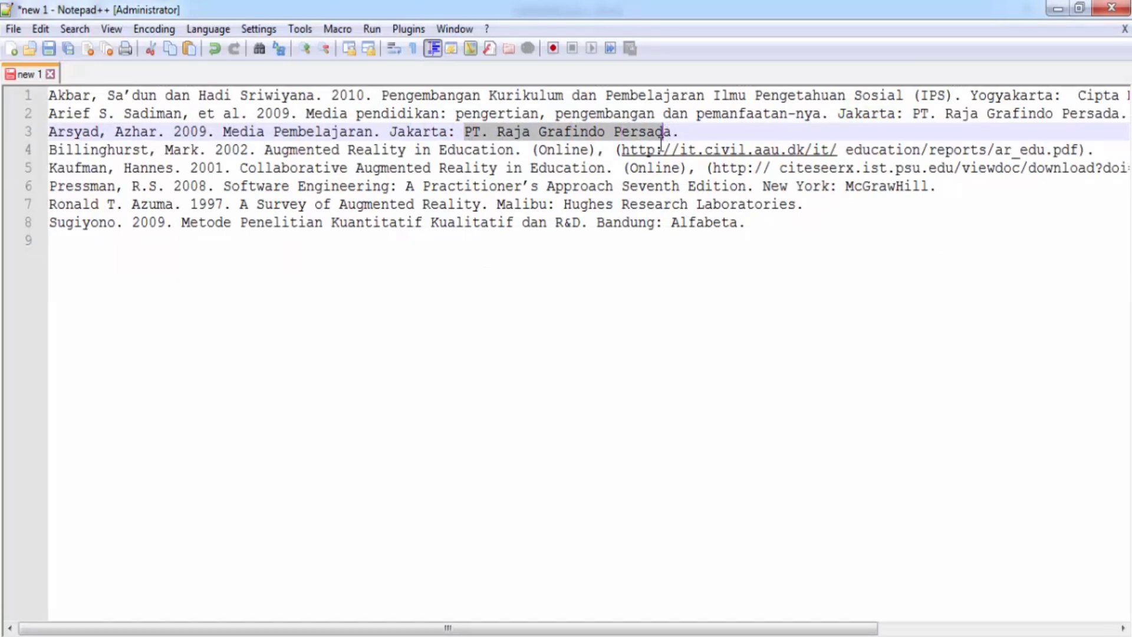
{"action": "key", "text": "alt+Tab"}
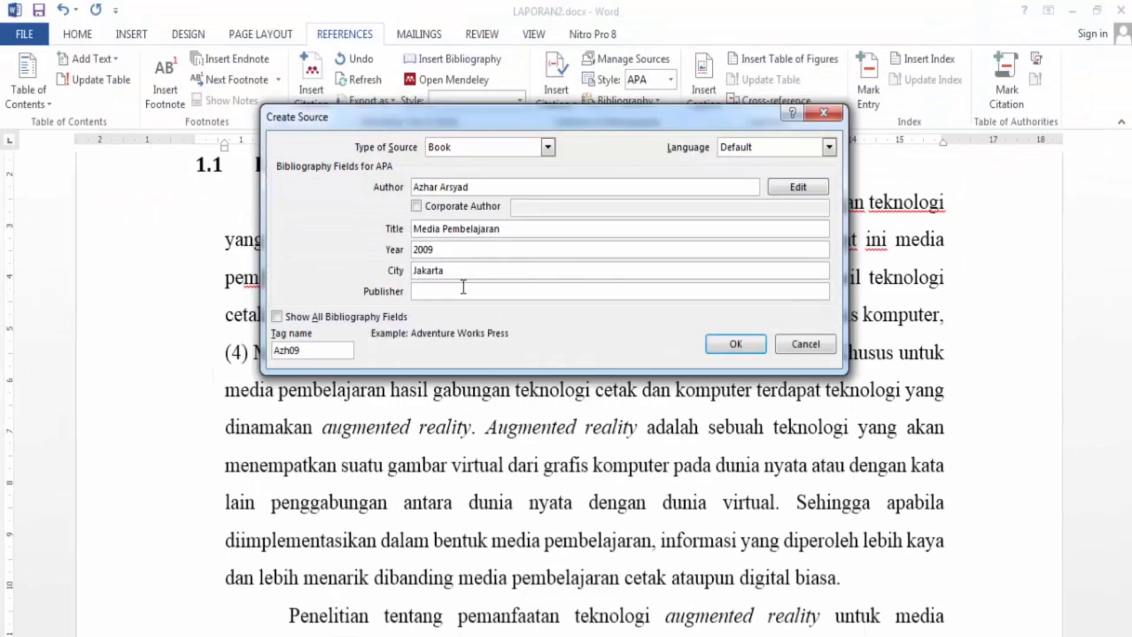
{"action": "key", "text": "ctrl+v"}
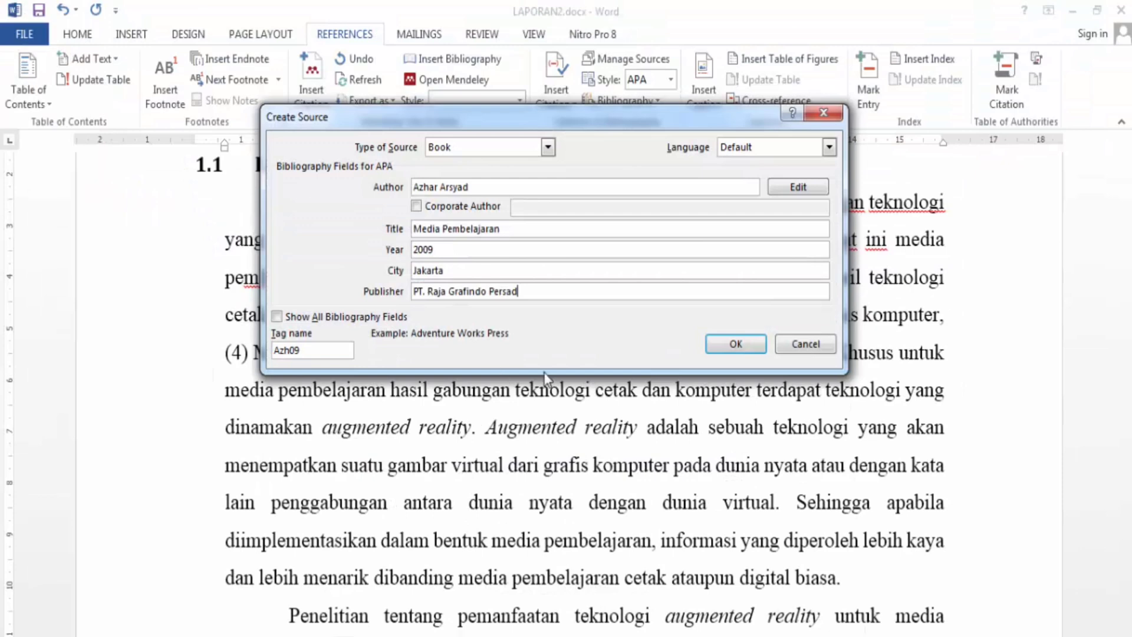
{"action": "left_click", "coordinate": [728, 344]}
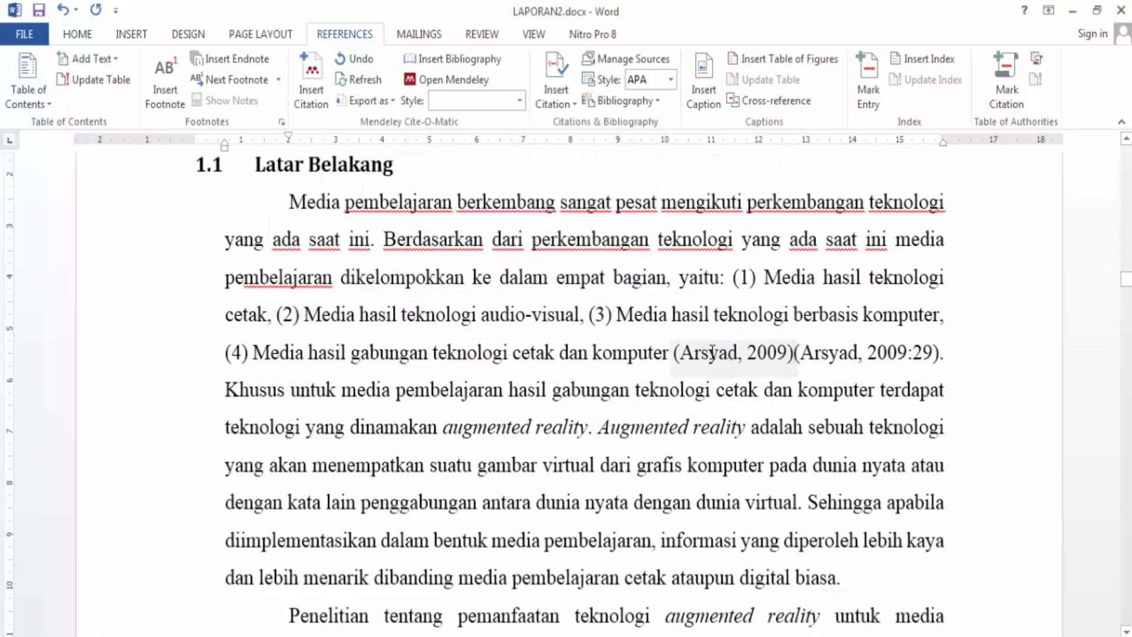
Delete the manually typed 2009:29 citation directly after the inserted citation in the first Latar Belakang paragraph.
{"action": "left_click", "coordinate": [769, 354]}
{"action": "left_click", "coordinate": [799, 354]}
{"action": "key", "text": "shift+Right"}
{"action": "key", "text": "shift+Right"}
{"action": "key", "text": "shift+Right"}
{"action": "key", "text": "shift+Right"}
{"action": "key", "text": "shift+Right"}
{"action": "key", "text": "shift+Right"}
{"action": "key", "text": "shift+Right"}
{"action": "key", "text": "shift+Right"}
{"action": "key", "text": "shift+Right"}
{"action": "key", "text": "shift+Right"}
{"action": "key", "text": "shift+Right"}
{"action": "key", "text": "shift+Right"}
{"action": "key", "text": "shift+Right"}
{"action": "key", "text": "shift+Right"}
{"action": "key", "text": "shift+Right"}
{"action": "key", "text": "shift+Right"}
{"action": "key", "text": "shift+Right"}
{"action": "key", "text": "shift+Right"}
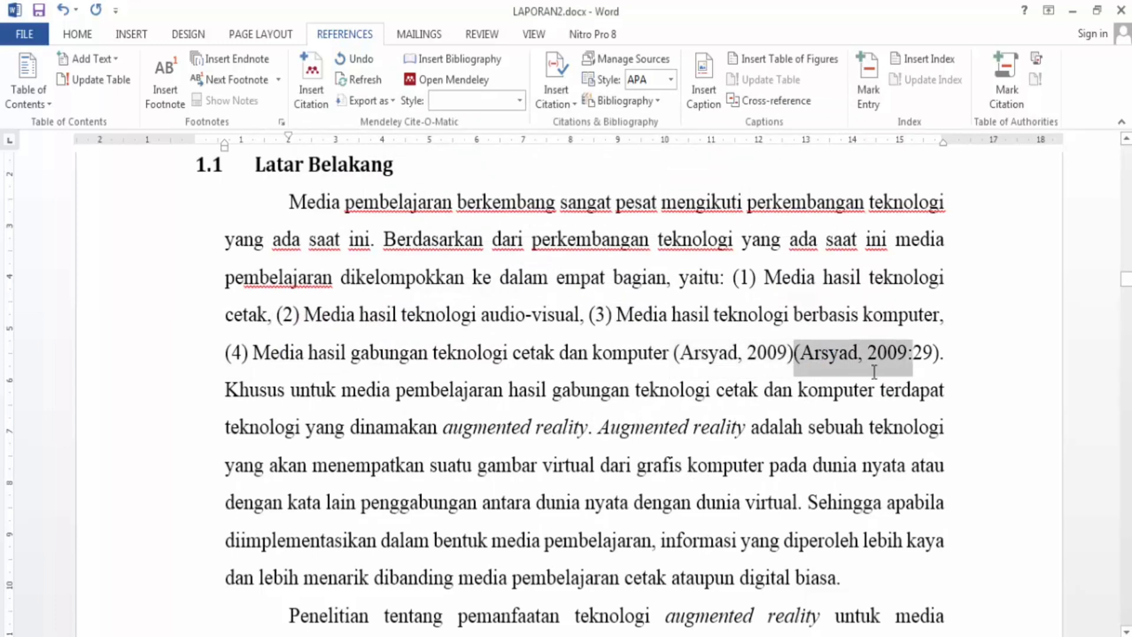
{"action": "key", "text": "shift+Left"}
{"action": "key", "text": "shift+Left"}
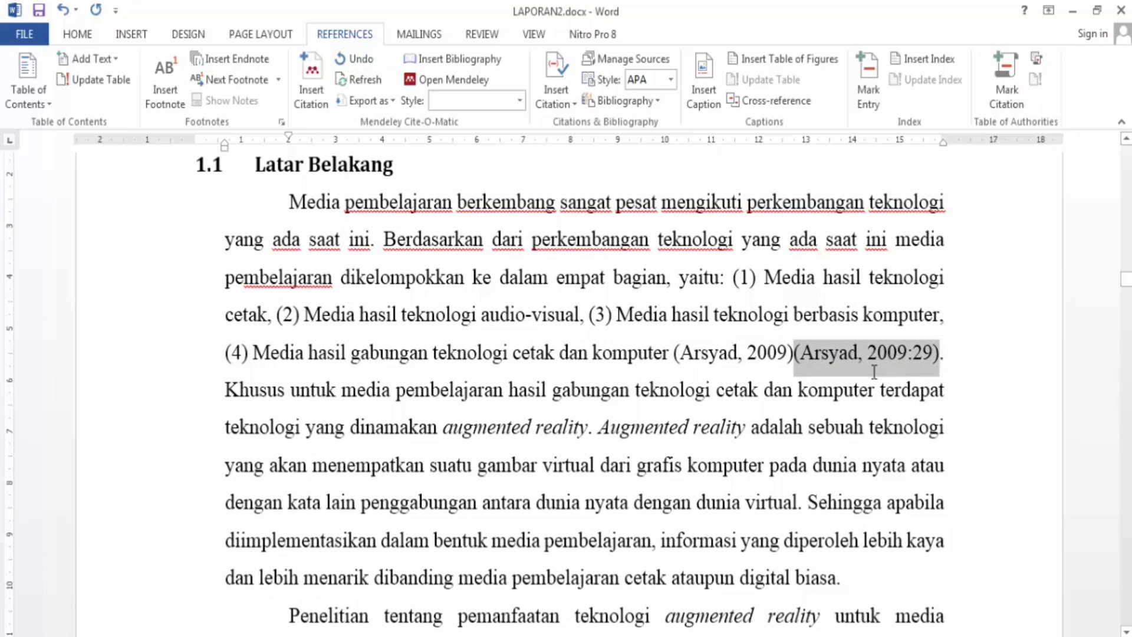
{"action": "key", "text": "Delete"}
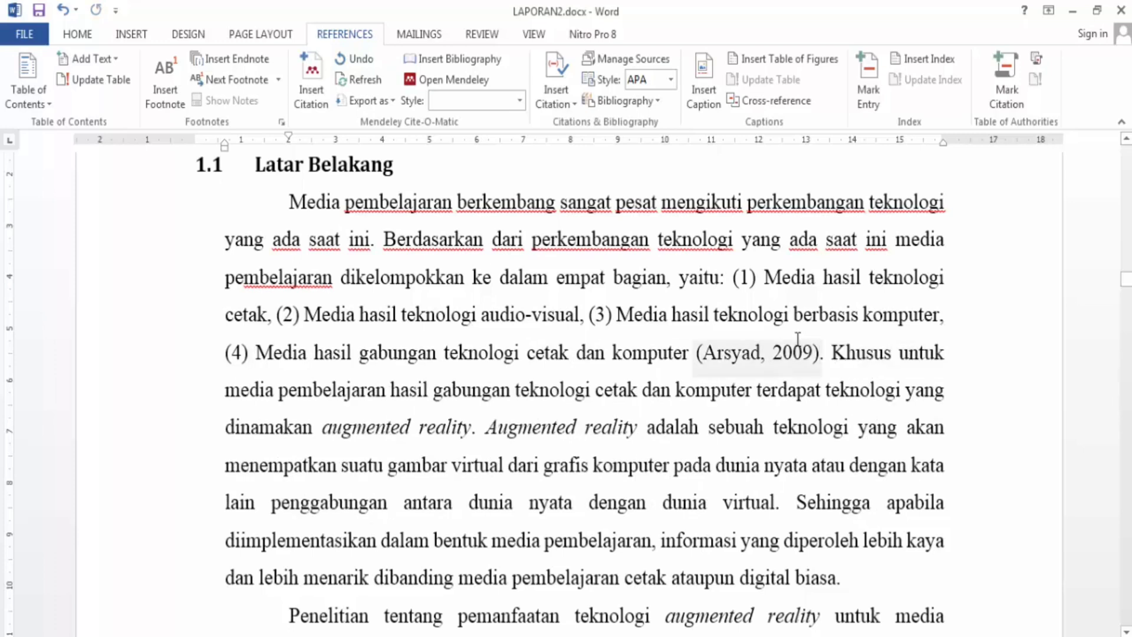
Try the Harvard - Anglia citation style on the inserted citation and return to APA.
{"action": "left_click", "coordinate": [805, 358]}
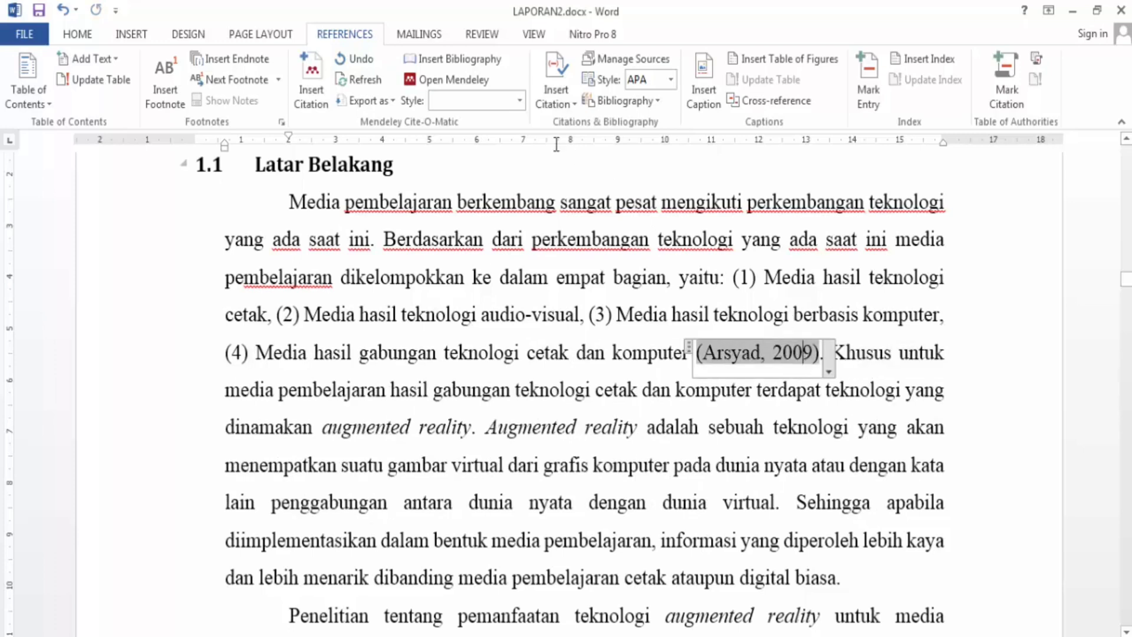
{"action": "left_click", "coordinate": [671, 80]}
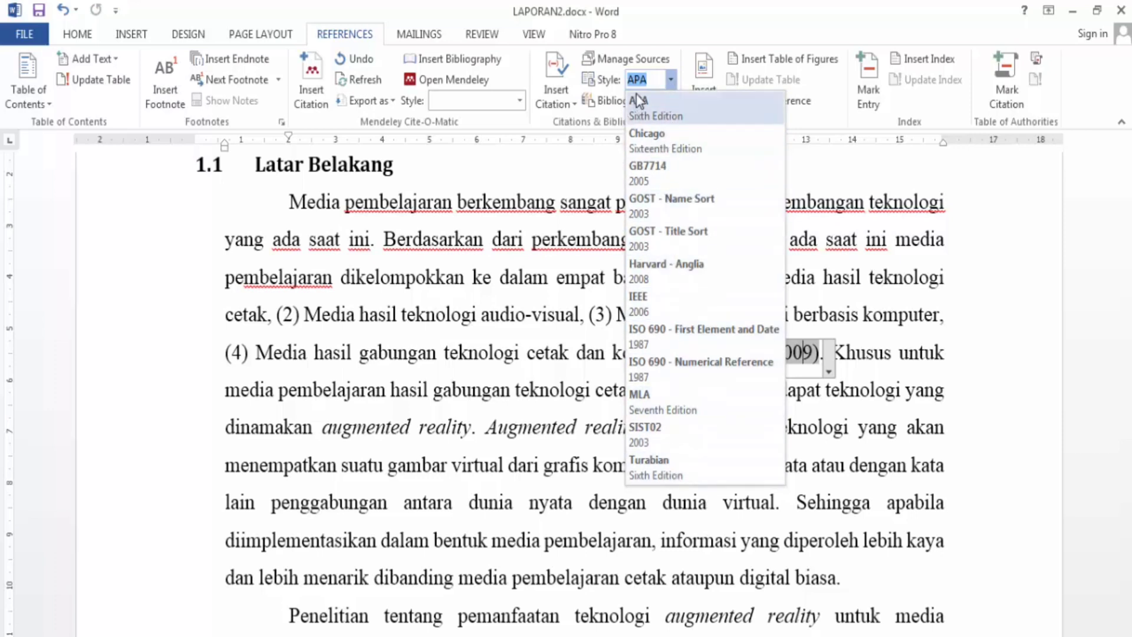
{"action": "left_click", "coordinate": [691, 275]}
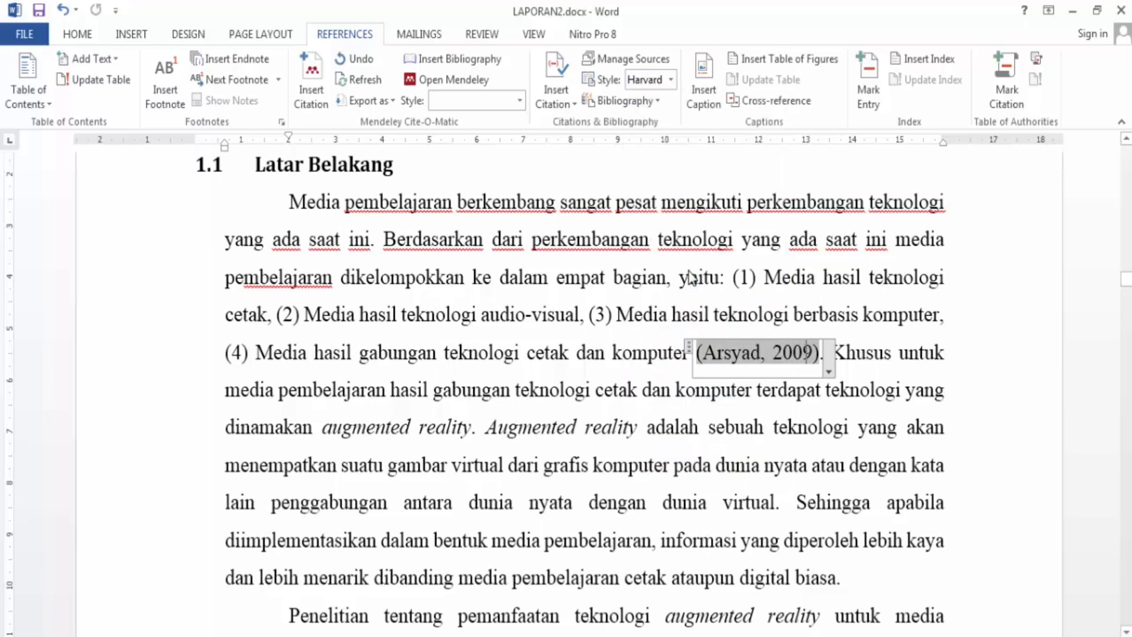
{"action": "left_click", "coordinate": [671, 80]}
{"action": "left_click", "coordinate": [663, 110]}
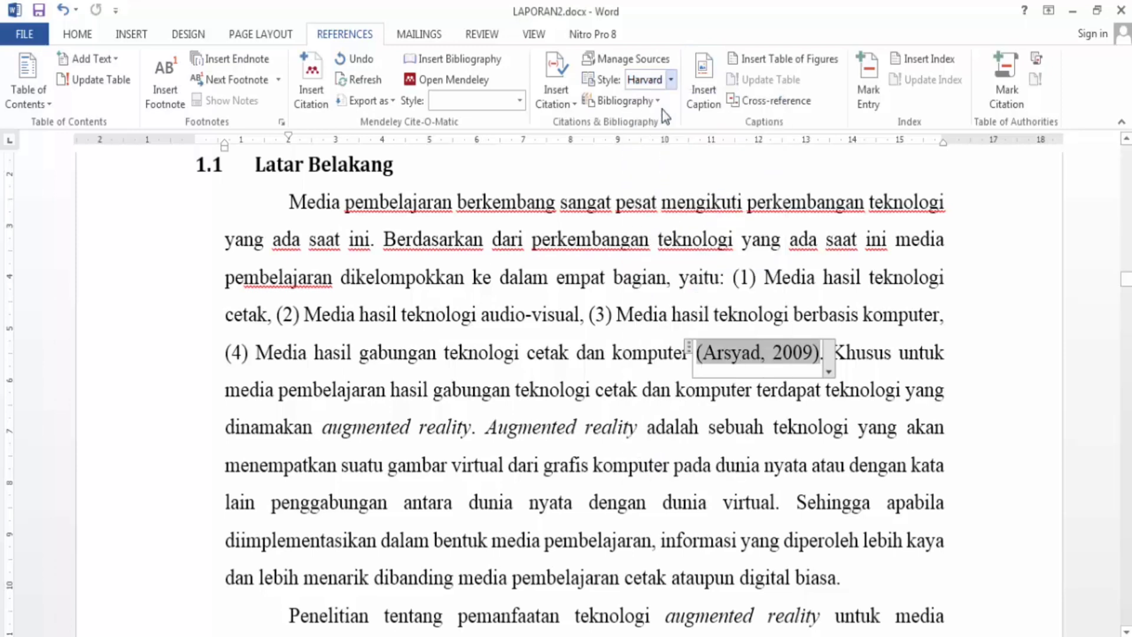
Try the IEEE citation style on the inserted citation and switch back to APA Sixth Edition.
{"action": "left_click", "coordinate": [671, 80]}
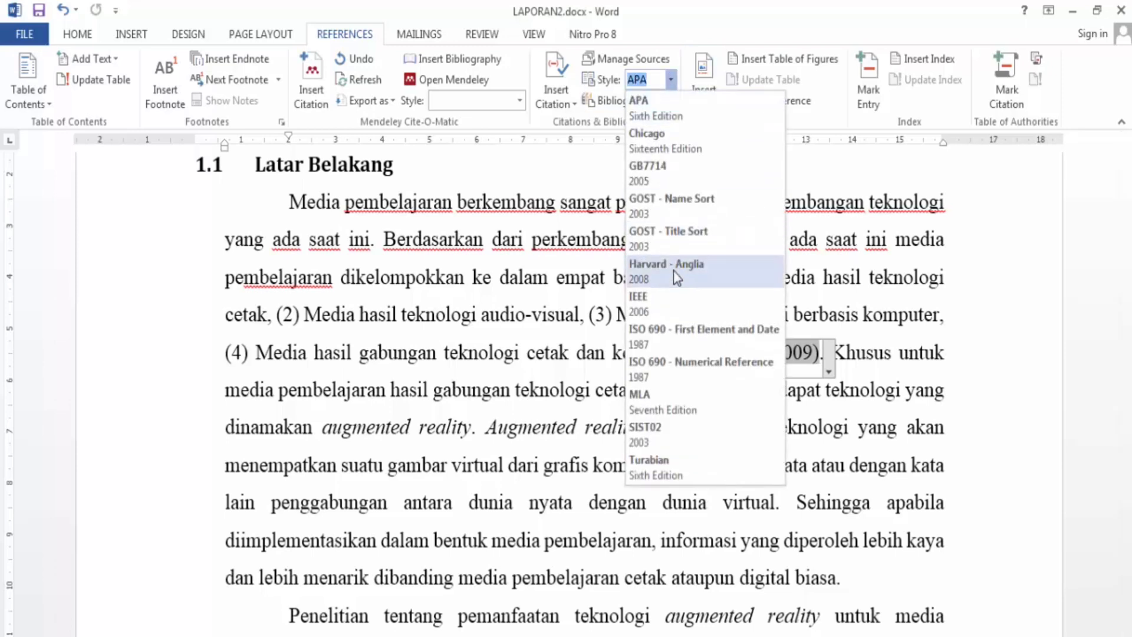
{"action": "left_click", "coordinate": [676, 307]}
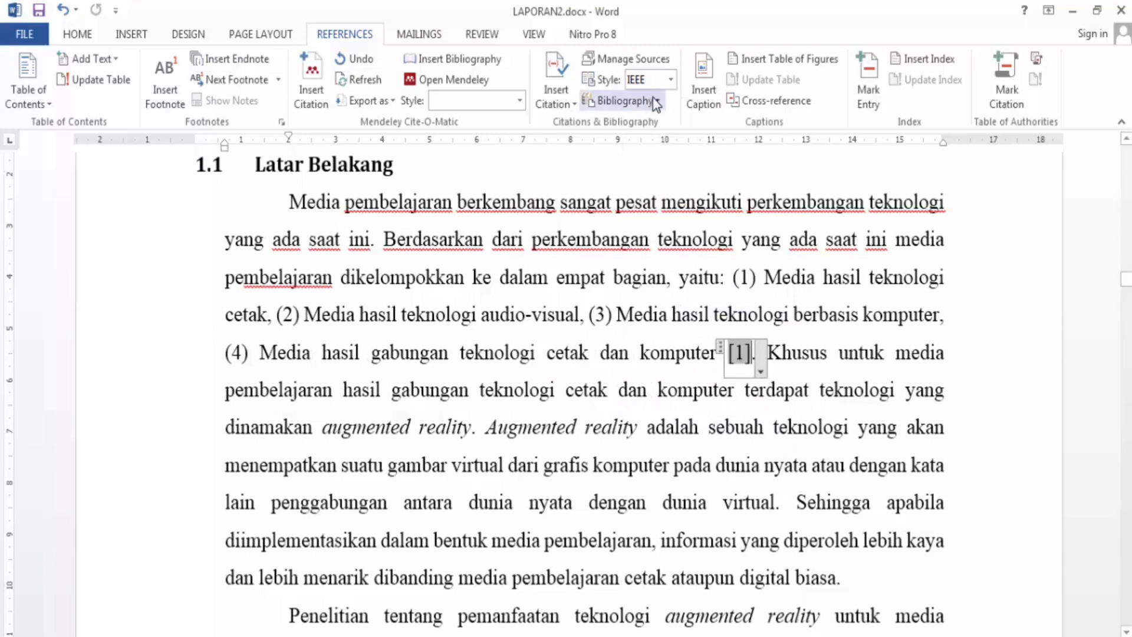
{"action": "left_click", "coordinate": [672, 85]}
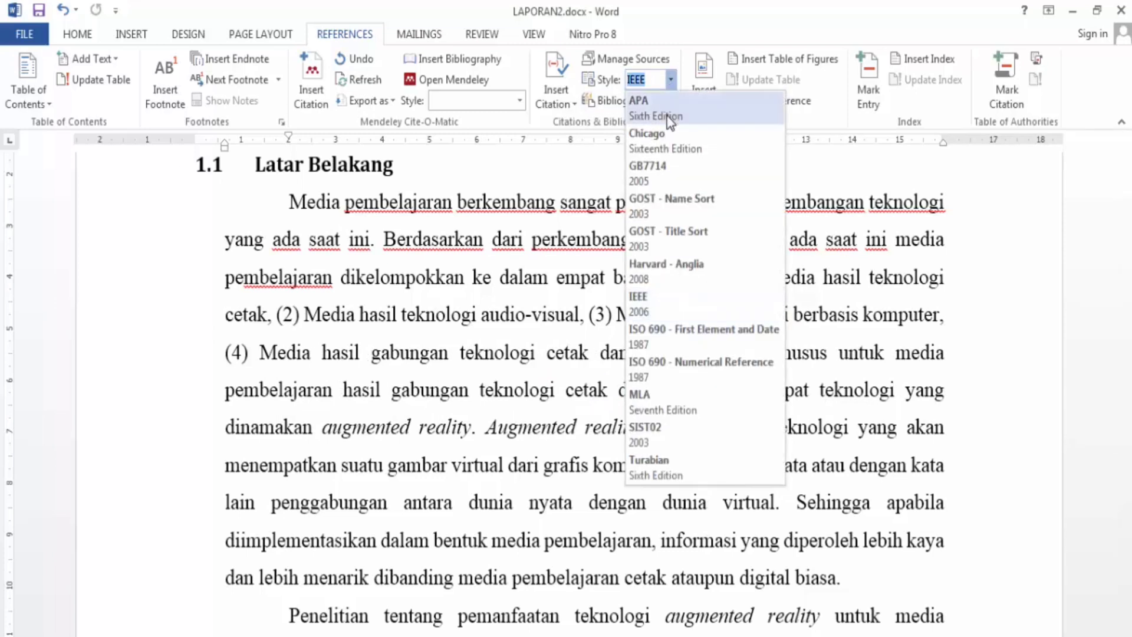
{"action": "left_click", "coordinate": [672, 107]}
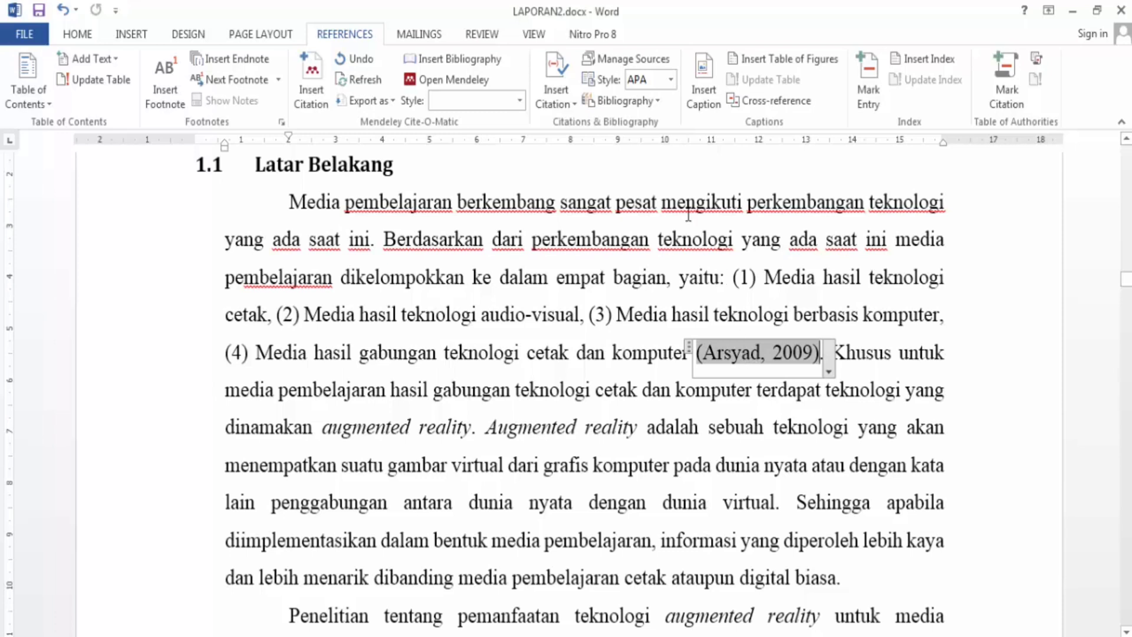
Set the document's citation style to Harvard - Anglia and check the inserted citation in the Latar Belakang paragraph.
{"action": "left_click", "coordinate": [671, 79]}
{"action": "left_click", "coordinate": [656, 271]}
{"action": "left_click", "coordinate": [768, 375]}
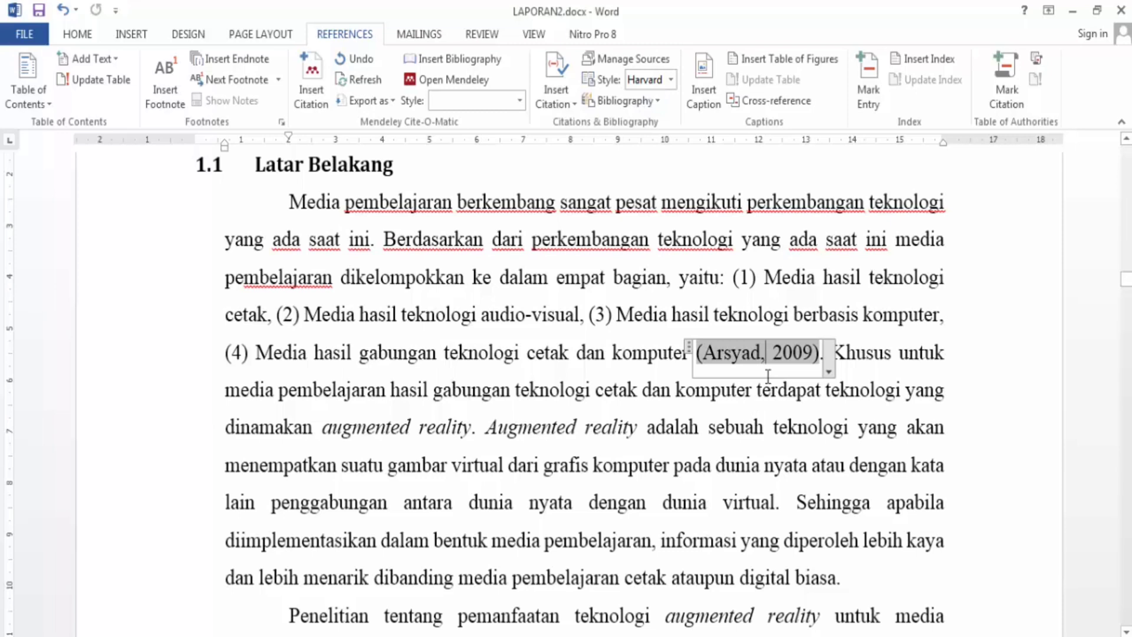
{"action": "left_click", "coordinate": [869, 354]}
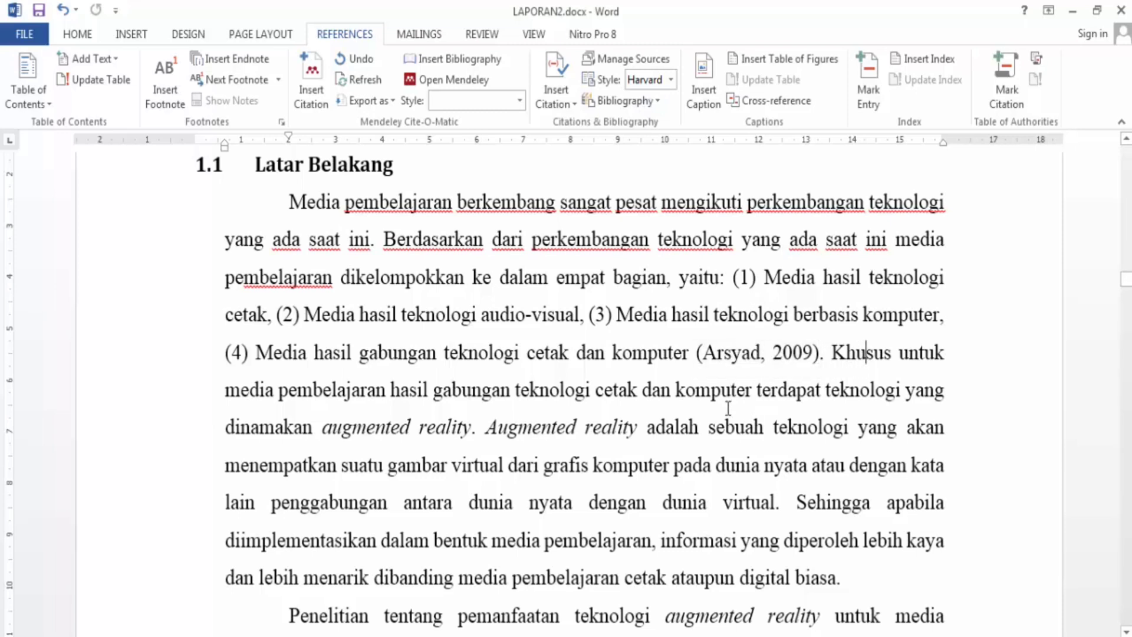
{"action": "left_click", "coordinate": [704, 357]}
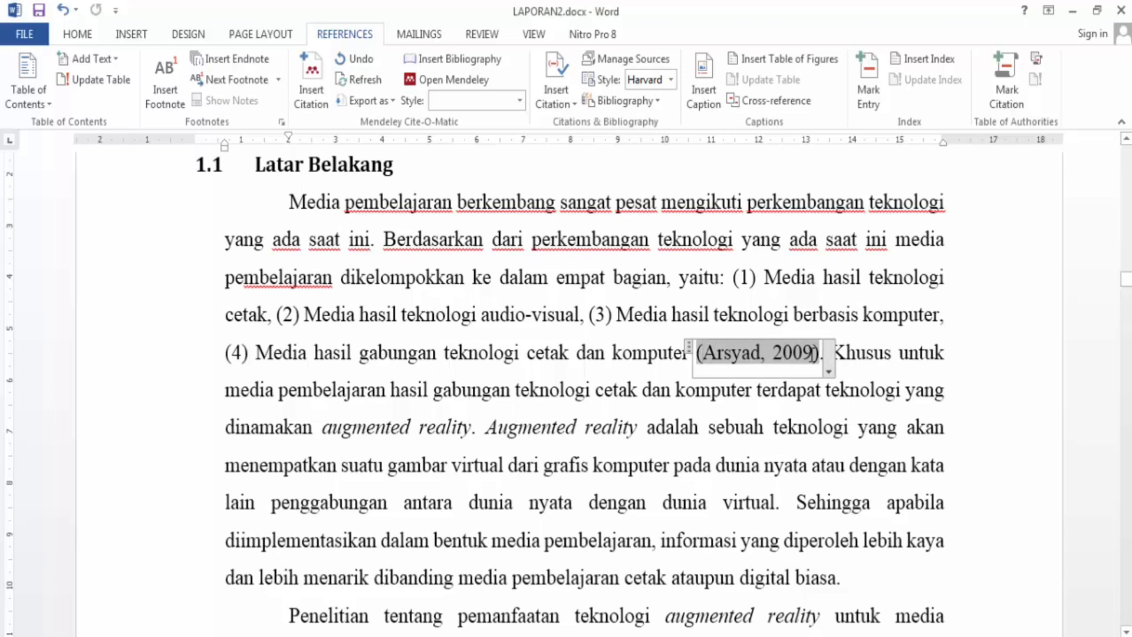
Insert the built-in References bibliography on the empty last page of the report.
{"action": "key", "text": "ctrl+End"}
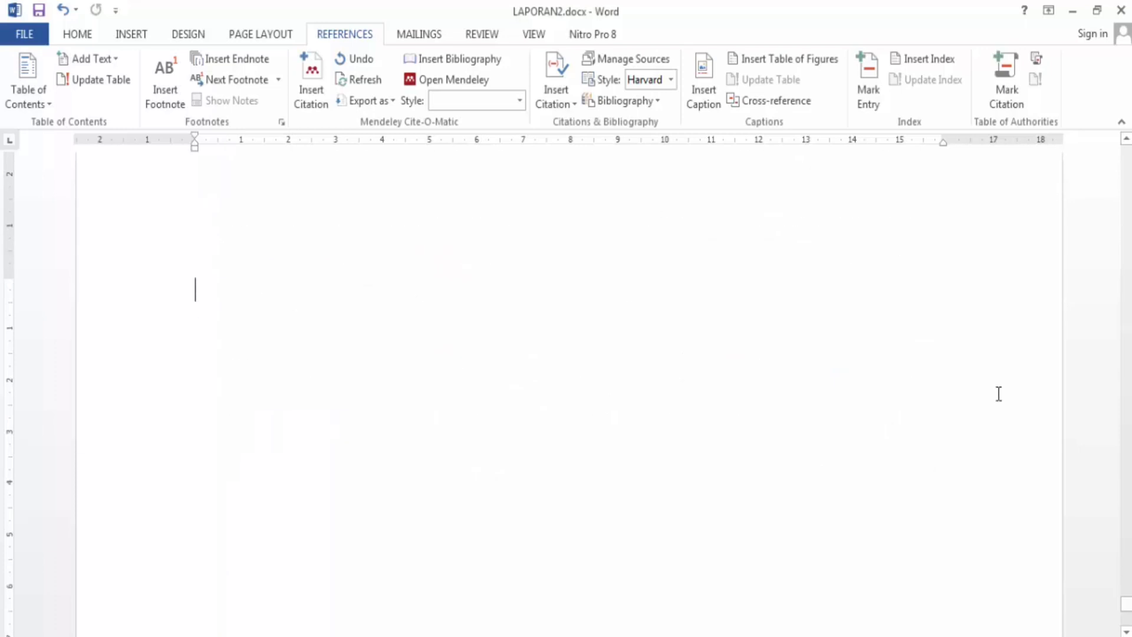
{"action": "scroll", "coordinate": [902, 413], "scroll_direction": "up", "scroll_amount": 5}
{"action": "scroll", "coordinate": [414, 510], "scroll_direction": "down", "scroll_amount": 3}
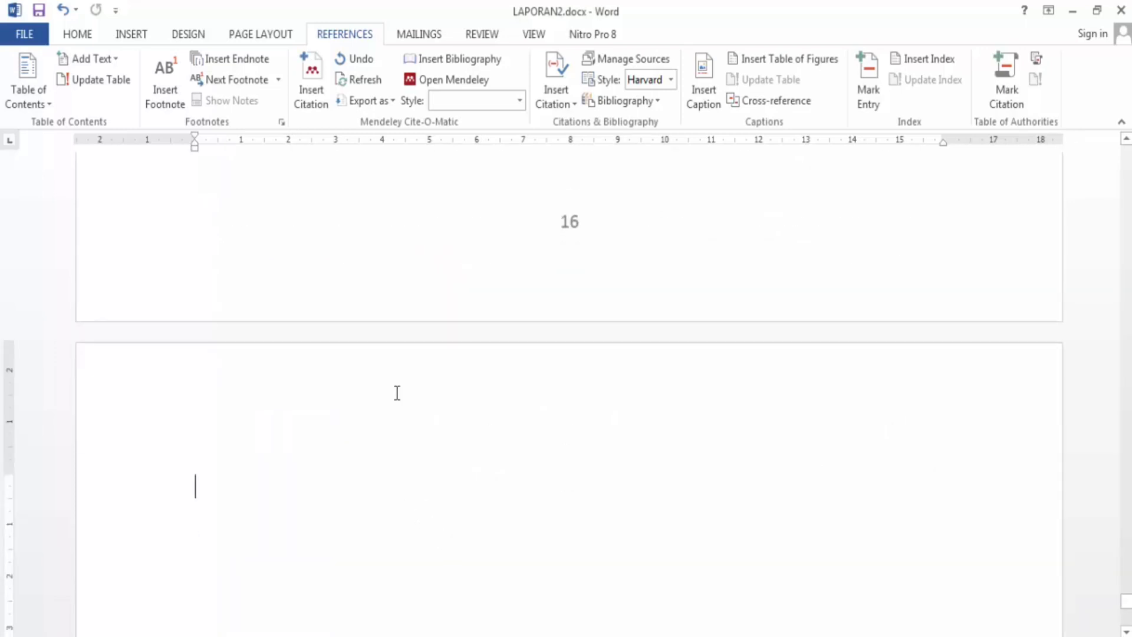
{"action": "left_click", "coordinate": [658, 102]}
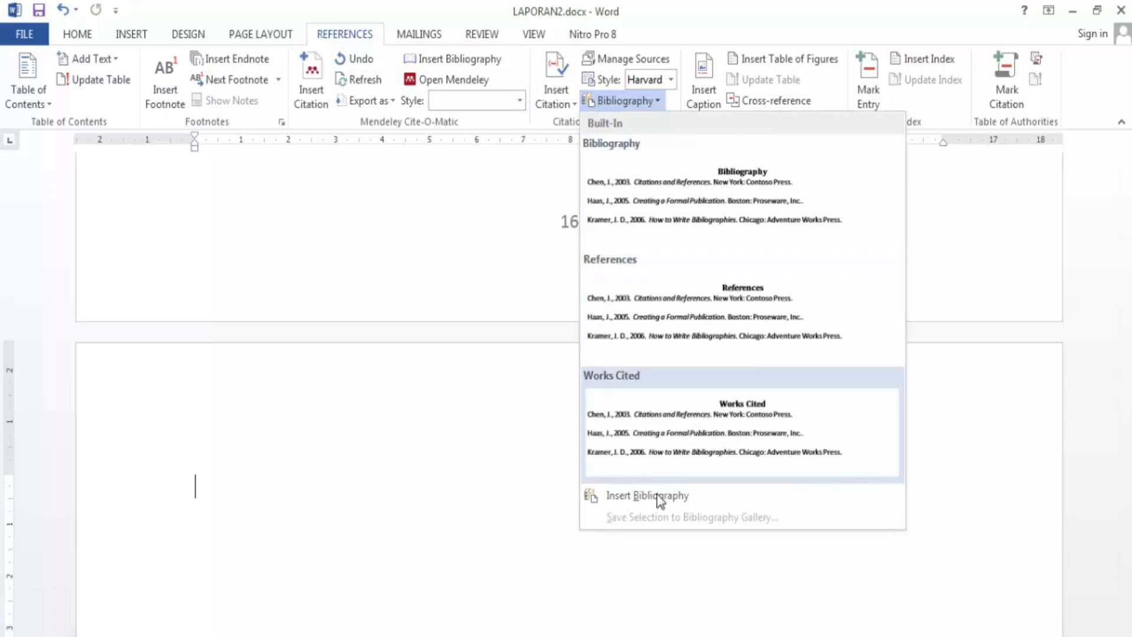
{"action": "left_click", "coordinate": [649, 319]}
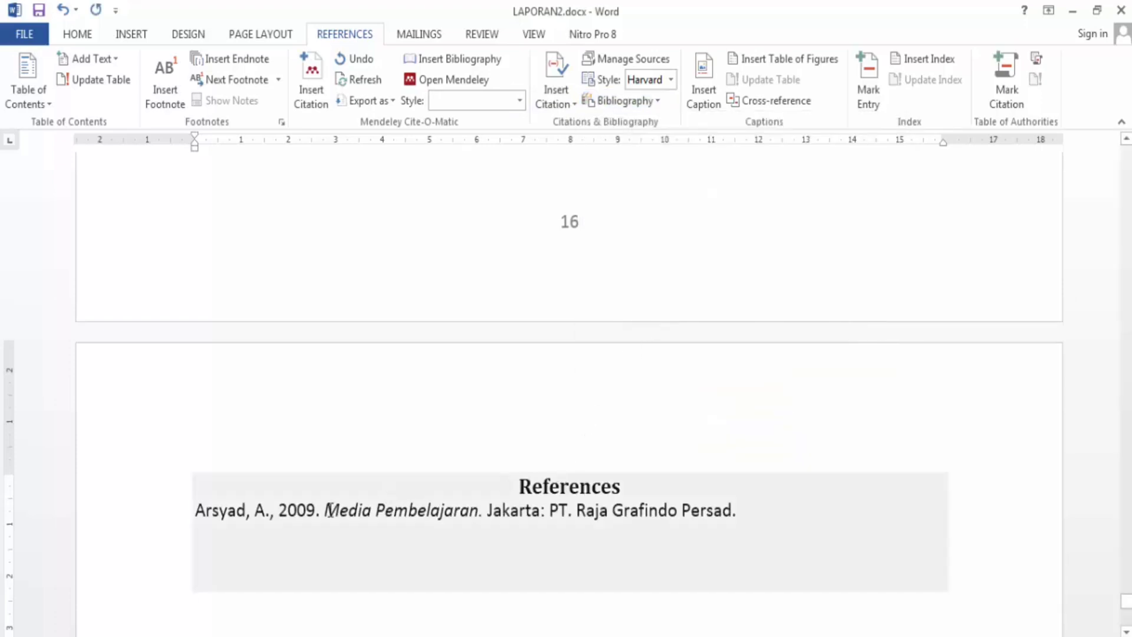
Replace the bibliography's References heading with DAFTAR ISI in capitals.
{"action": "triple_click", "coordinate": [543, 494]}
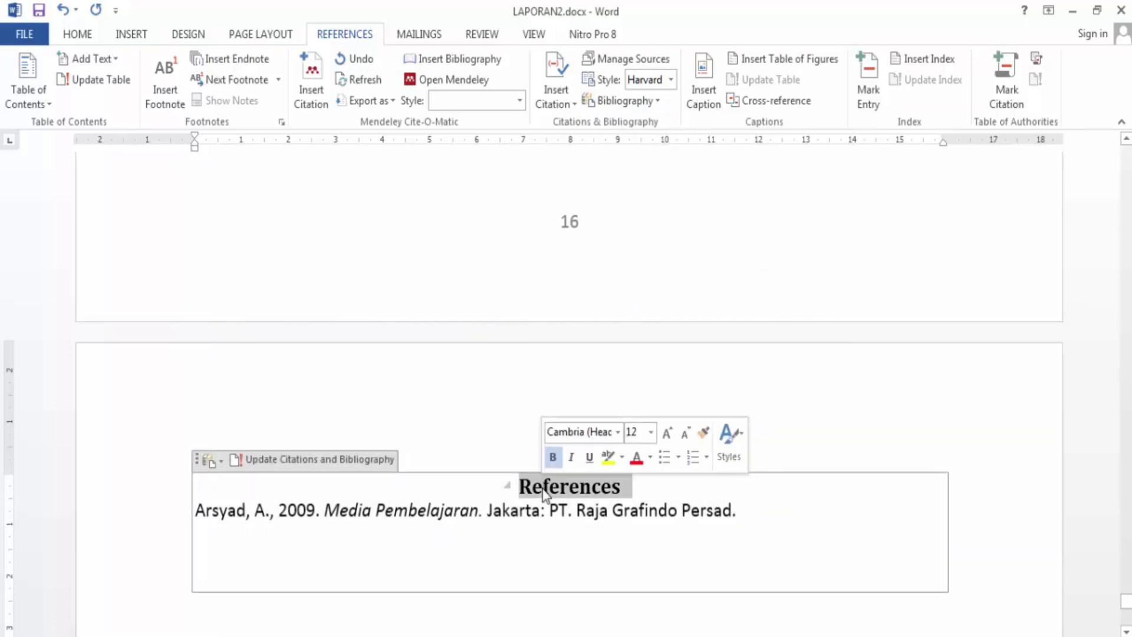
{"action": "key", "text": "Caps_Lock"}
{"action": "type", "text": "DA"}
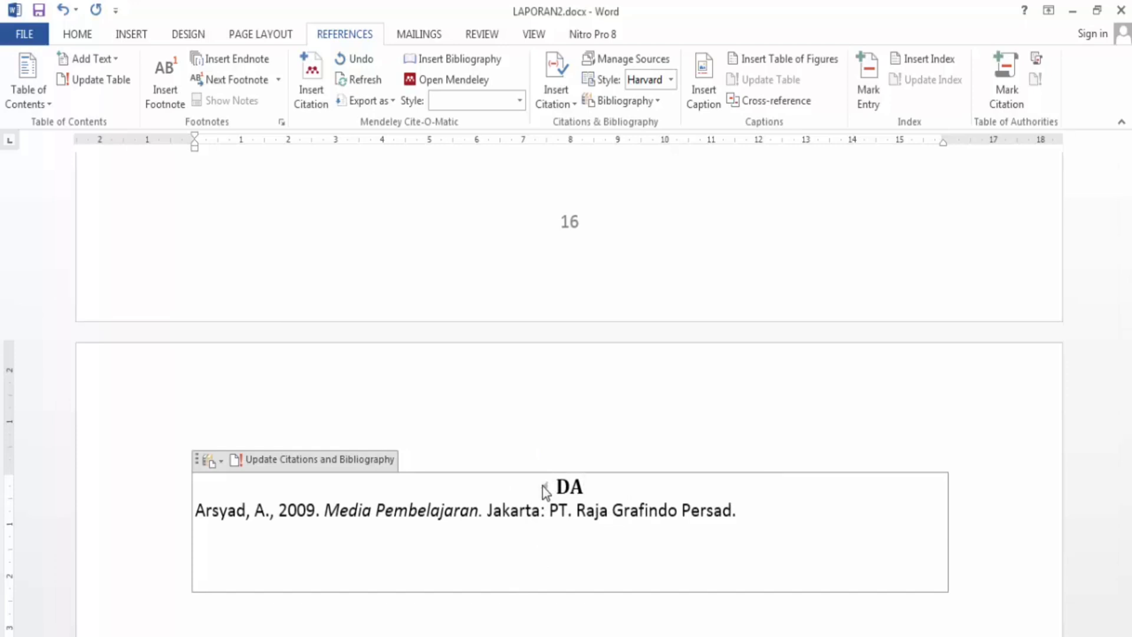
{"action": "type", "text": "FTAR ISI"}
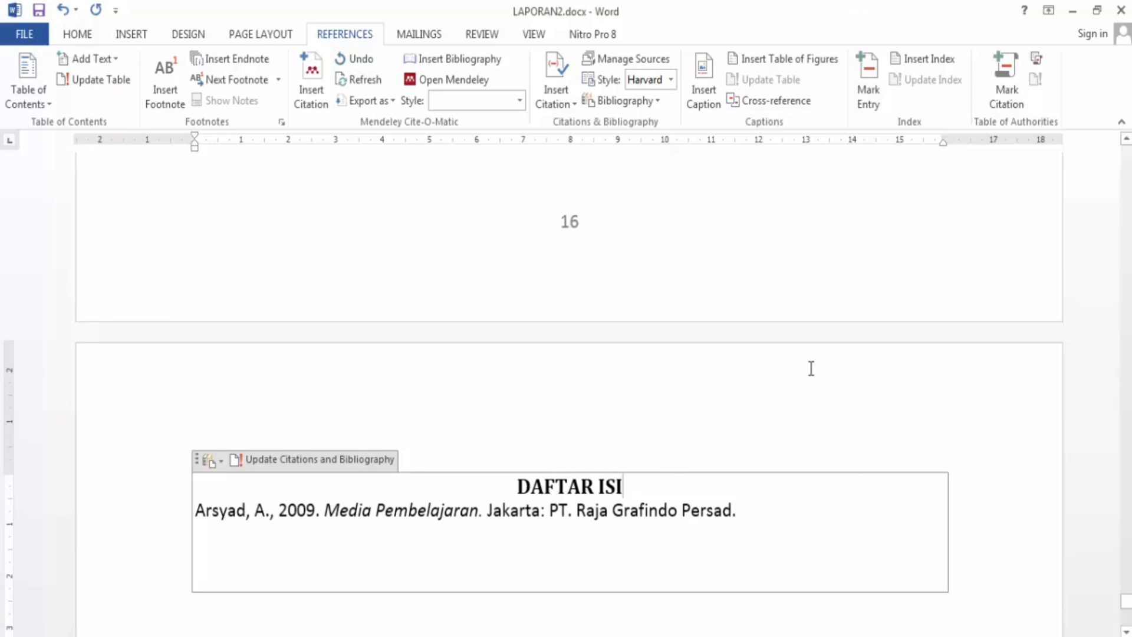
Look back through the report from the bibliography to the Latar Belakang pages, examining the text for manually typed citations.
{"action": "scroll", "coordinate": [733, 389], "scroll_direction": "up", "scroll_amount": 10}
{"action": "scroll", "coordinate": [736, 394], "scroll_direction": "up", "scroll_amount": 10}
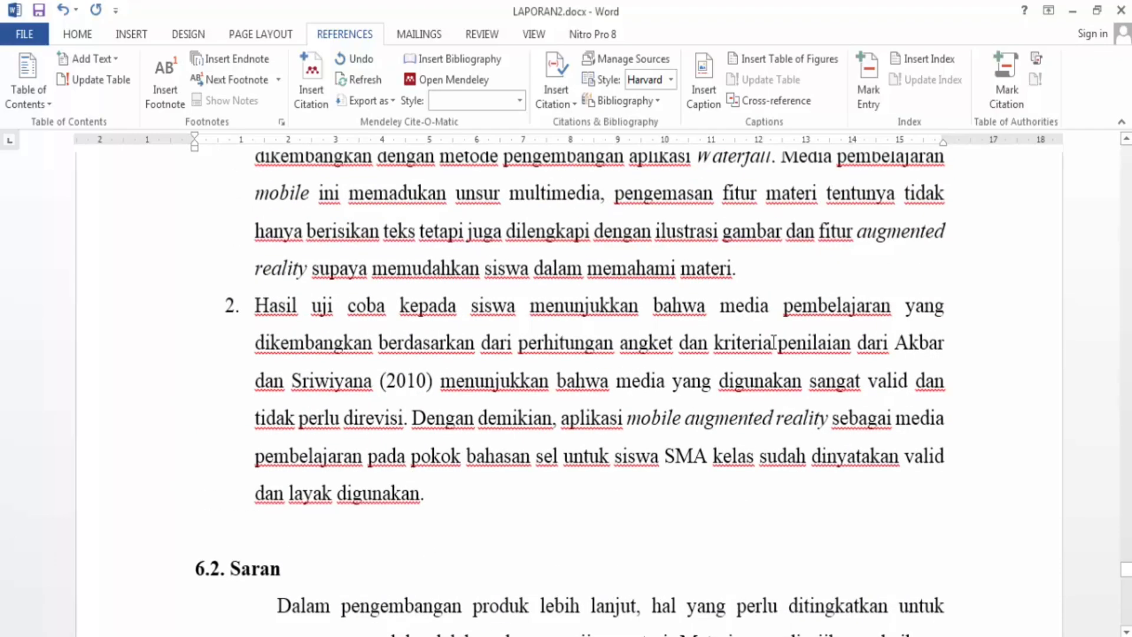
{"action": "scroll", "coordinate": [774, 342], "scroll_direction": "up", "scroll_amount": 20}
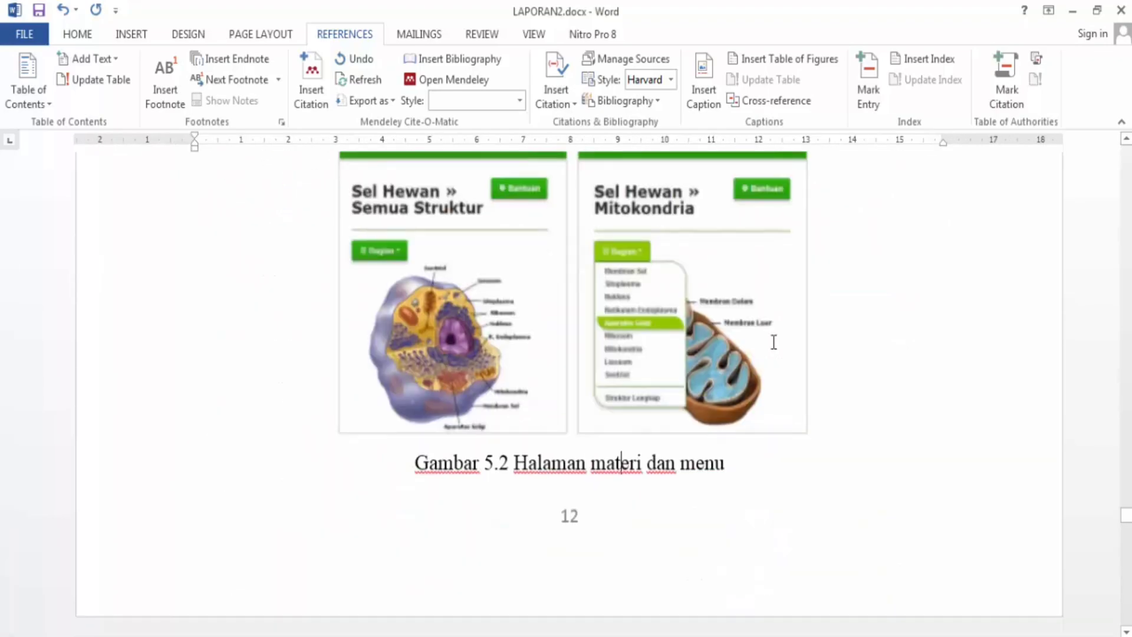
{"action": "scroll", "coordinate": [775, 341], "scroll_direction": "up", "scroll_amount": 15}
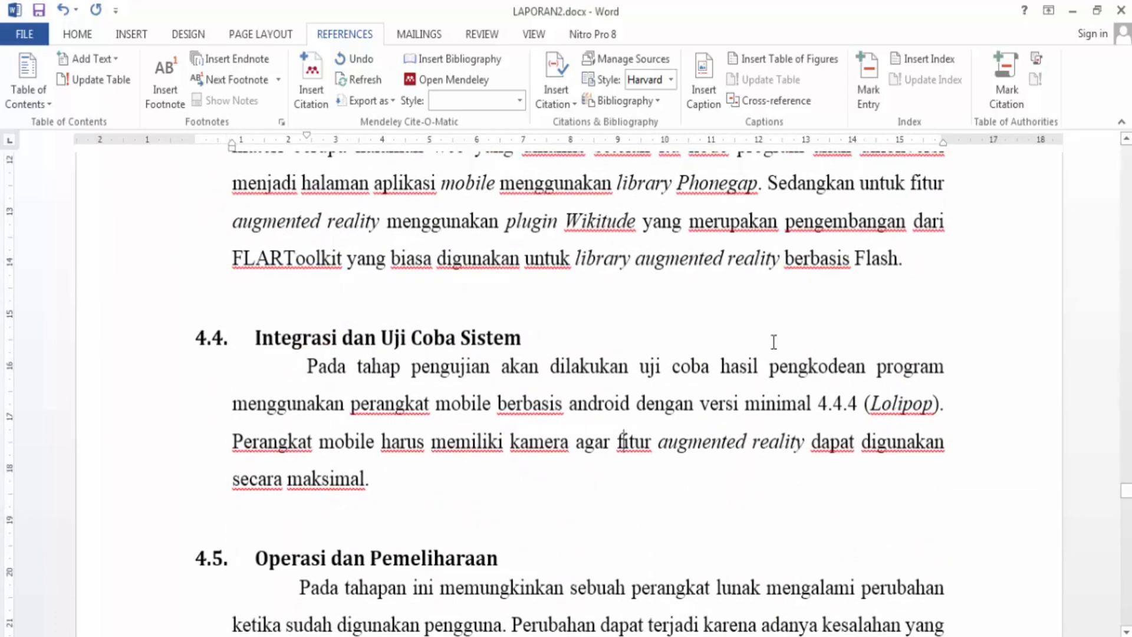
{"action": "key", "text": "Page_Down"}
{"action": "key", "text": "Page_Up"}
{"action": "key", "text": "Page_Up"}
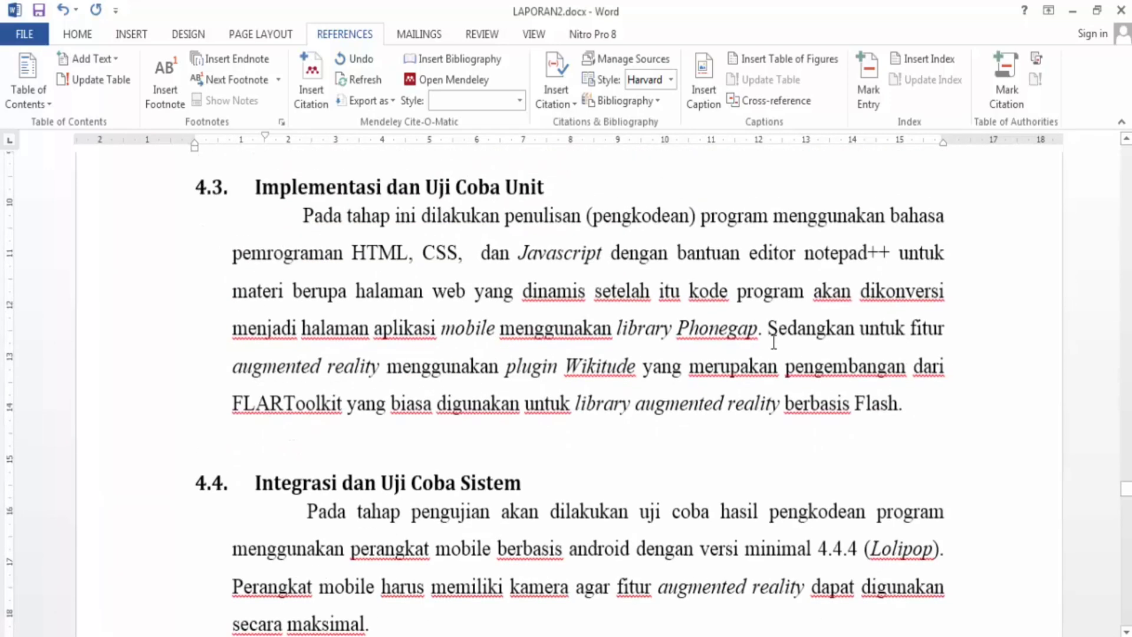
{"action": "scroll", "coordinate": [774, 342], "scroll_direction": "up", "scroll_amount": 20}
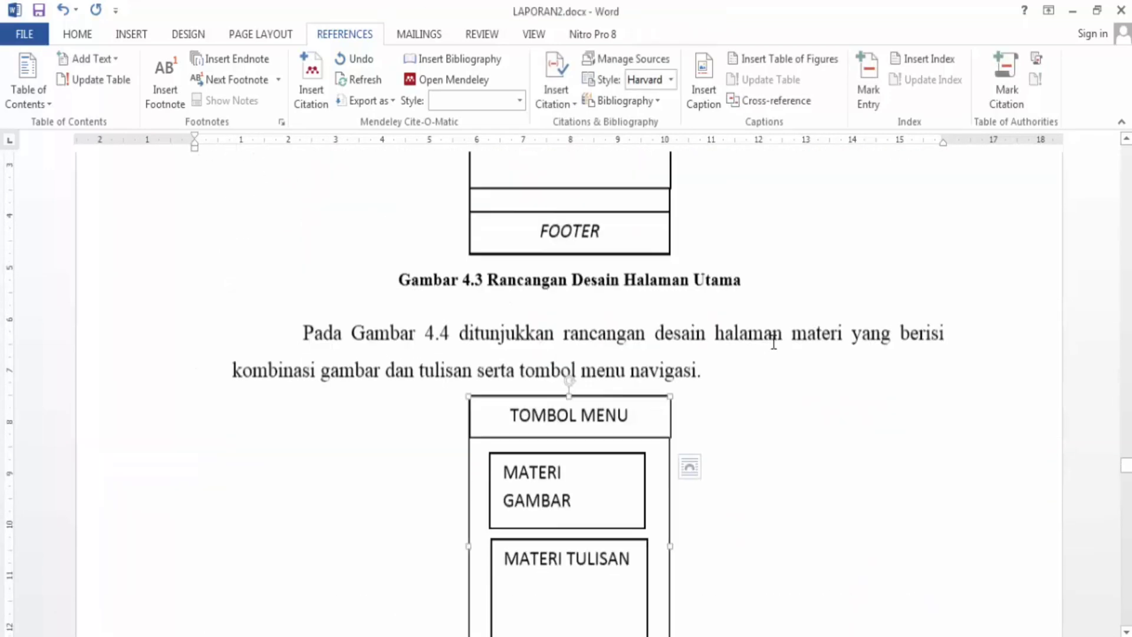
{"action": "scroll", "coordinate": [774, 342], "scroll_direction": "up", "scroll_amount": 20}
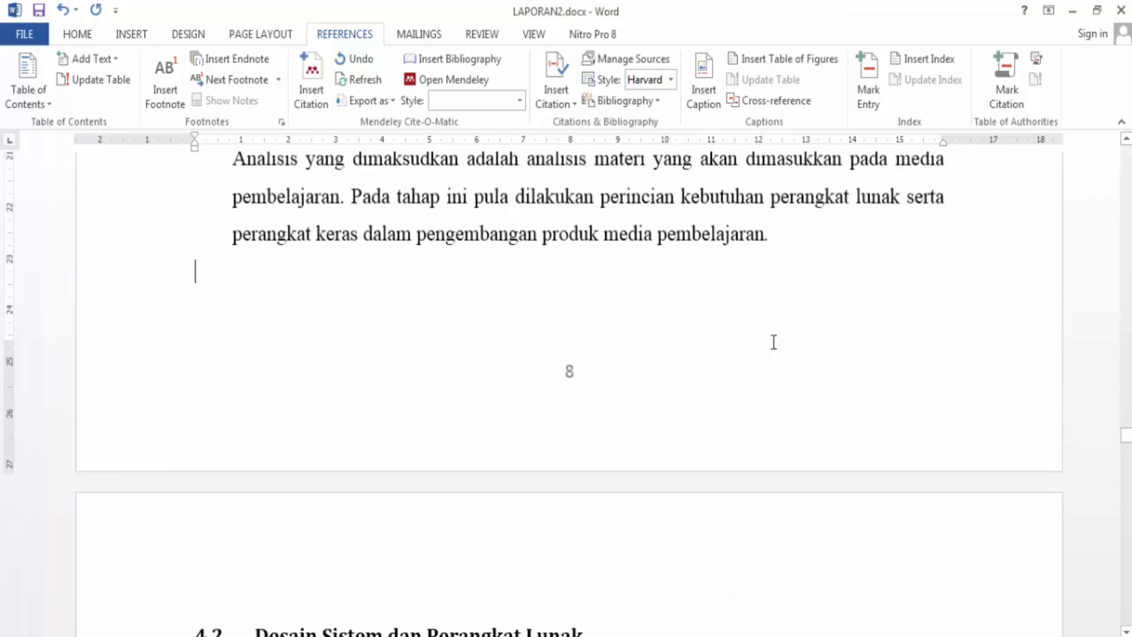
{"action": "key", "text": "Page_Up"}
{"action": "key", "text": "Page_Up"}
{"action": "key", "text": "Page_Up"}
{"action": "key", "text": "Page_Up"}
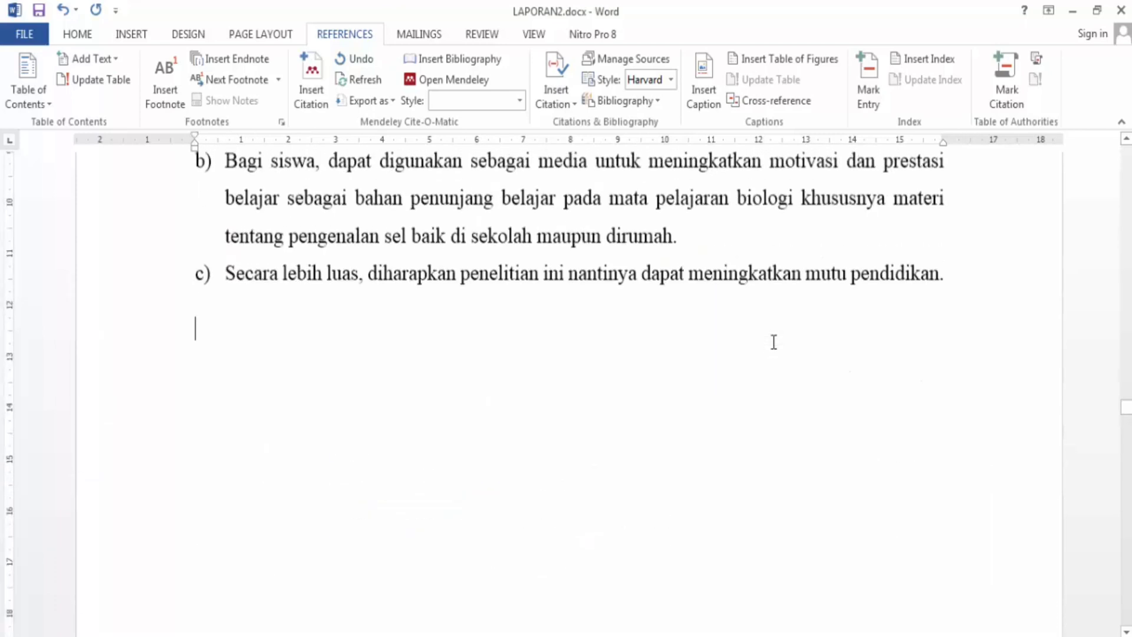
{"action": "key", "text": "Page_Up"}
{"action": "key", "text": "Page_Up"}
{"action": "key", "text": "Page_Up"}
{"action": "key", "text": "Page_Up"}
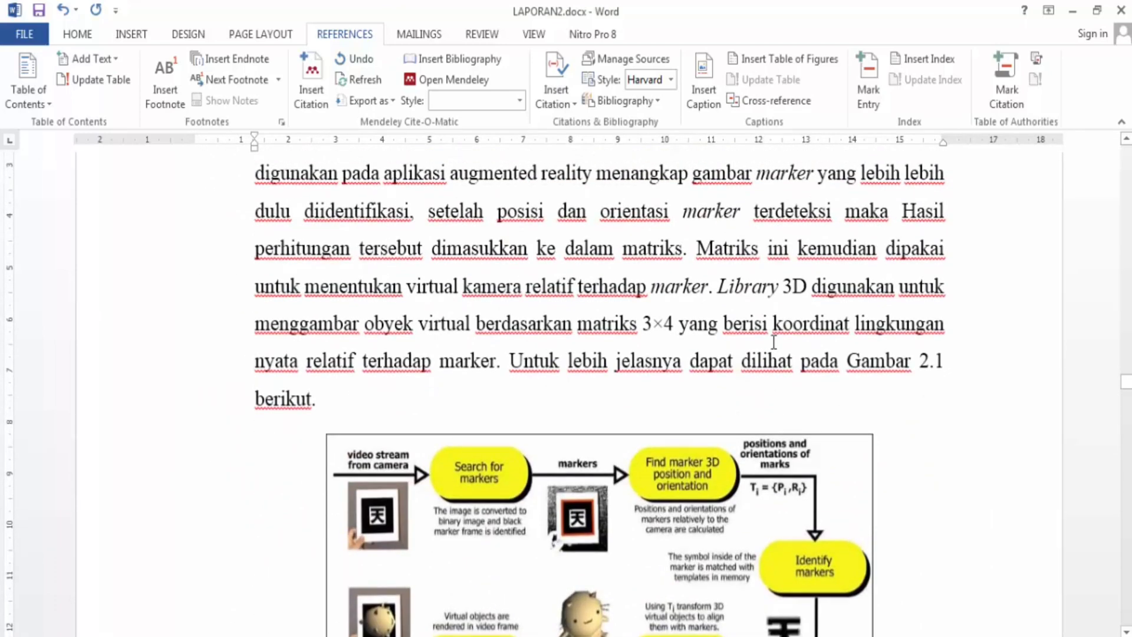
{"action": "key", "text": "Page_Up"}
{"action": "key", "text": "Page_Up"}
{"action": "key", "text": "Page_Up"}
{"action": "key", "text": "Page_Up"}
{"action": "key", "text": "Page_Down"}
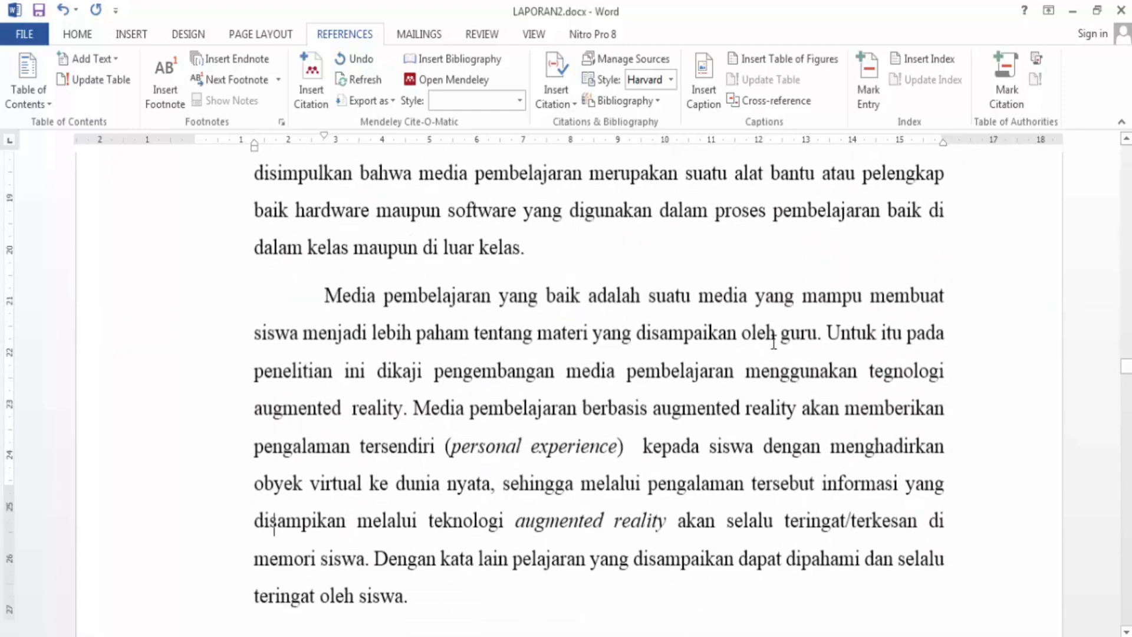
{"action": "key", "text": "Page_Down"}
{"action": "key", "text": "Page_Up"}
{"action": "key", "text": "Page_Down"}
{"action": "key", "text": "Page_Up"}
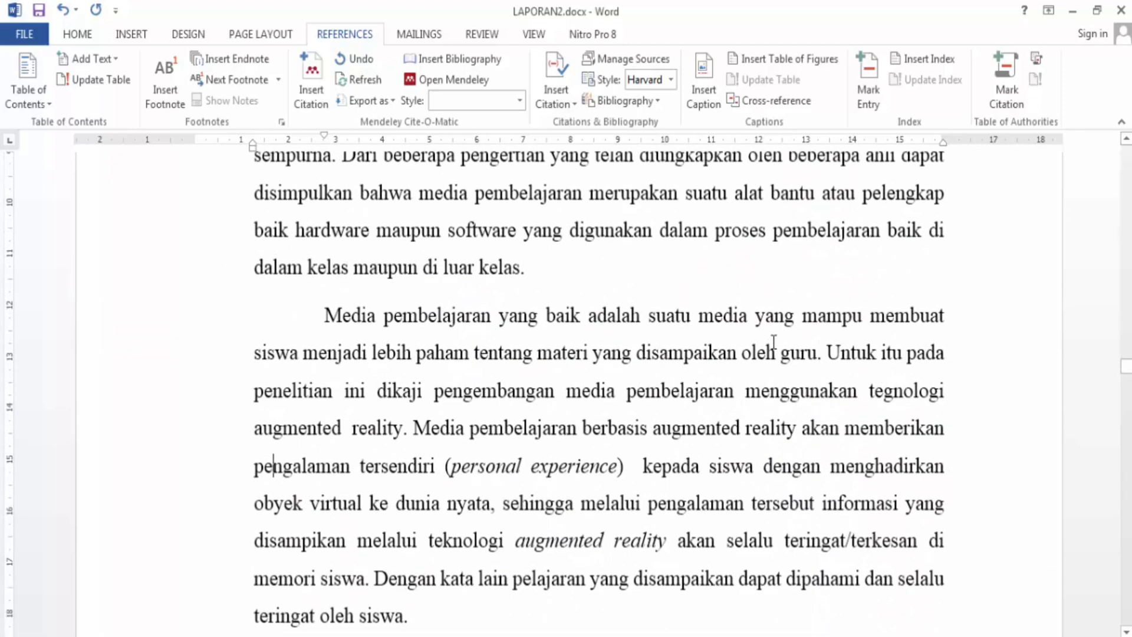
{"action": "key", "text": "Page_Up"}
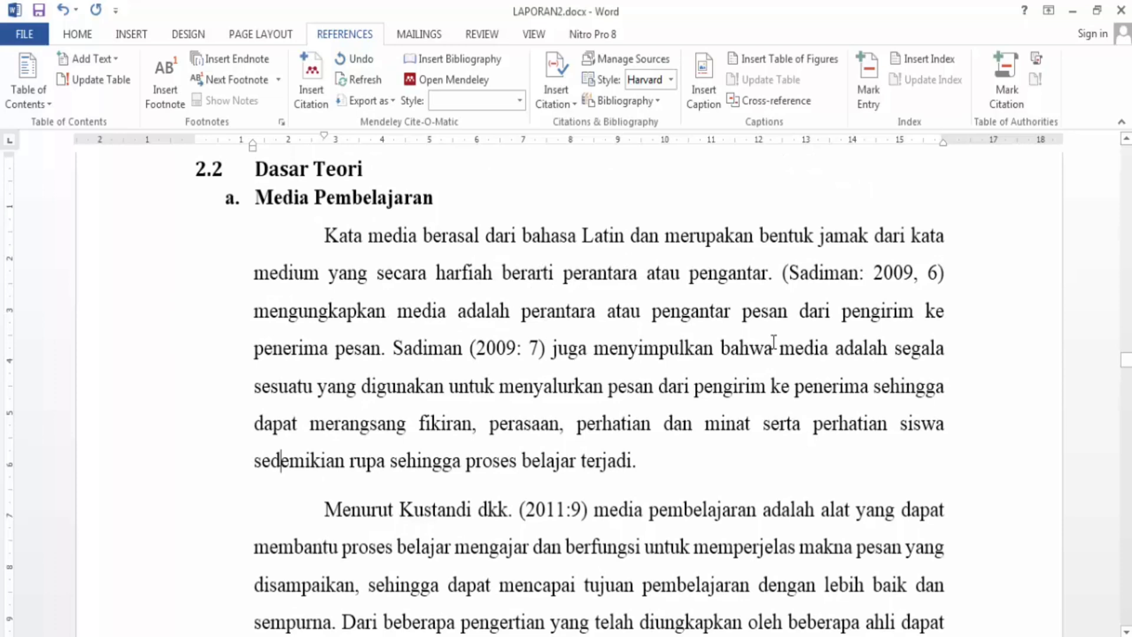
{"action": "key", "text": "Page_Up"}
{"action": "key", "text": "Page_Up"}
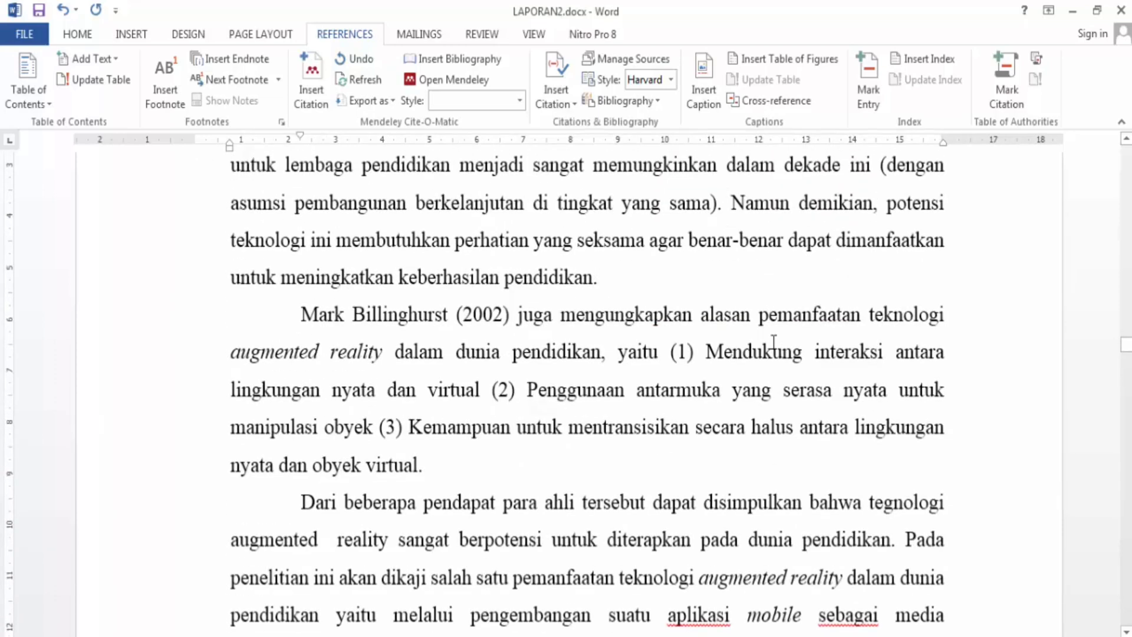
{"action": "key", "text": "Page_Up"}
{"action": "key", "text": "Page_Up"}
{"action": "key", "text": "Page_Up"}
{"action": "key", "text": "Page_Up"}
{"action": "key", "text": "Page_Up"}
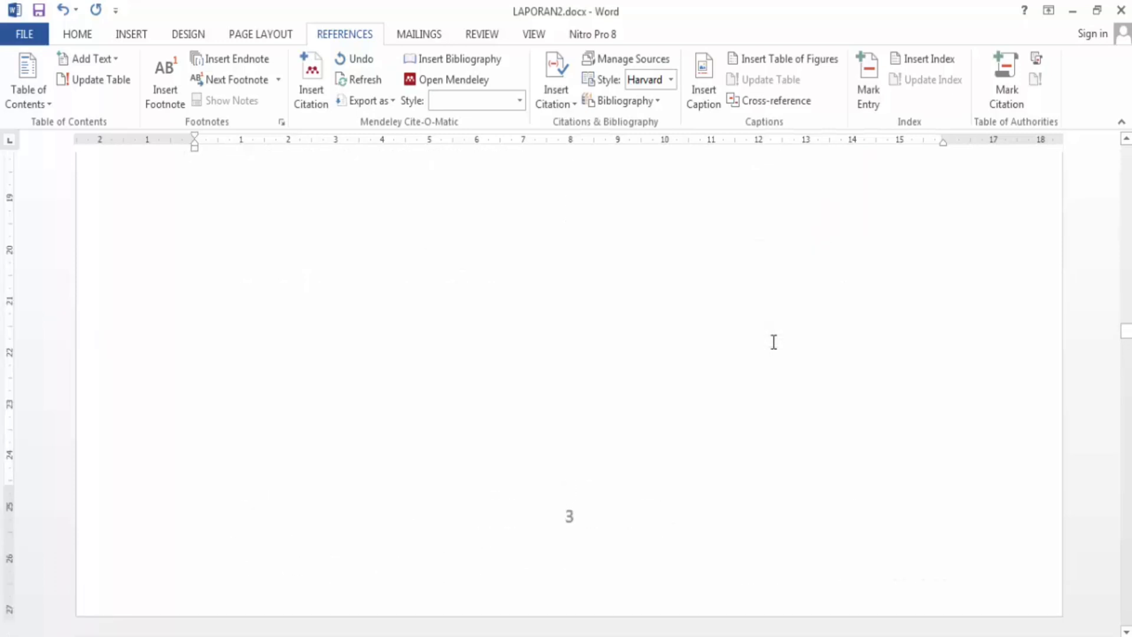
{"action": "key", "text": "Page_Up"}
{"action": "key", "text": "Page_Up"}
{"action": "key", "text": "Page_Up"}
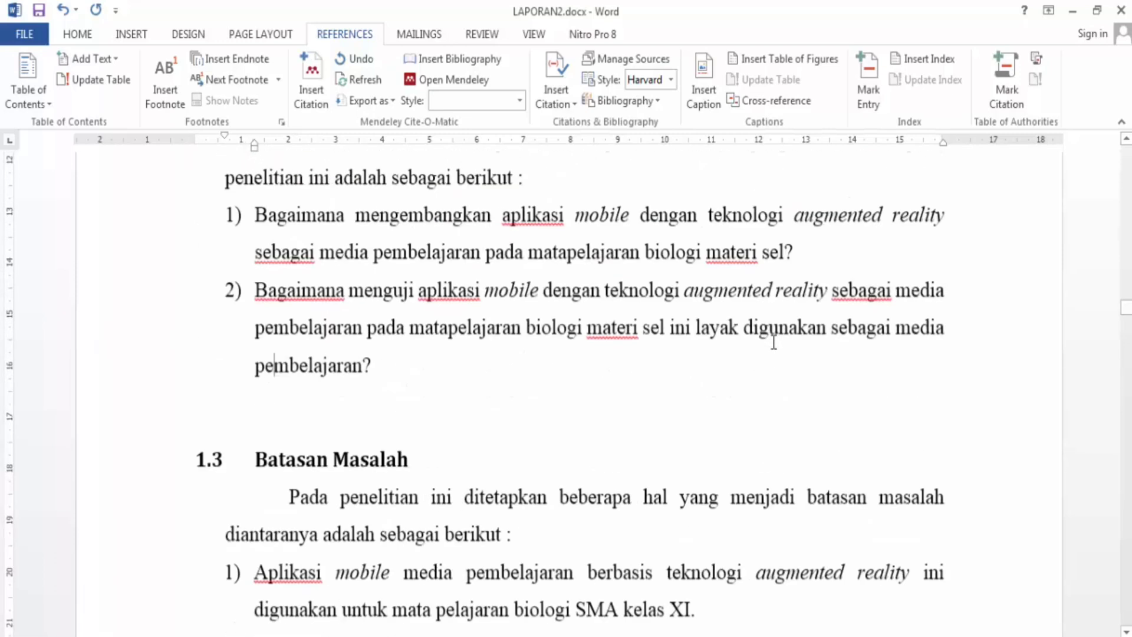
{"action": "key", "text": "Page_Up"}
{"action": "key", "text": "Page_Up"}
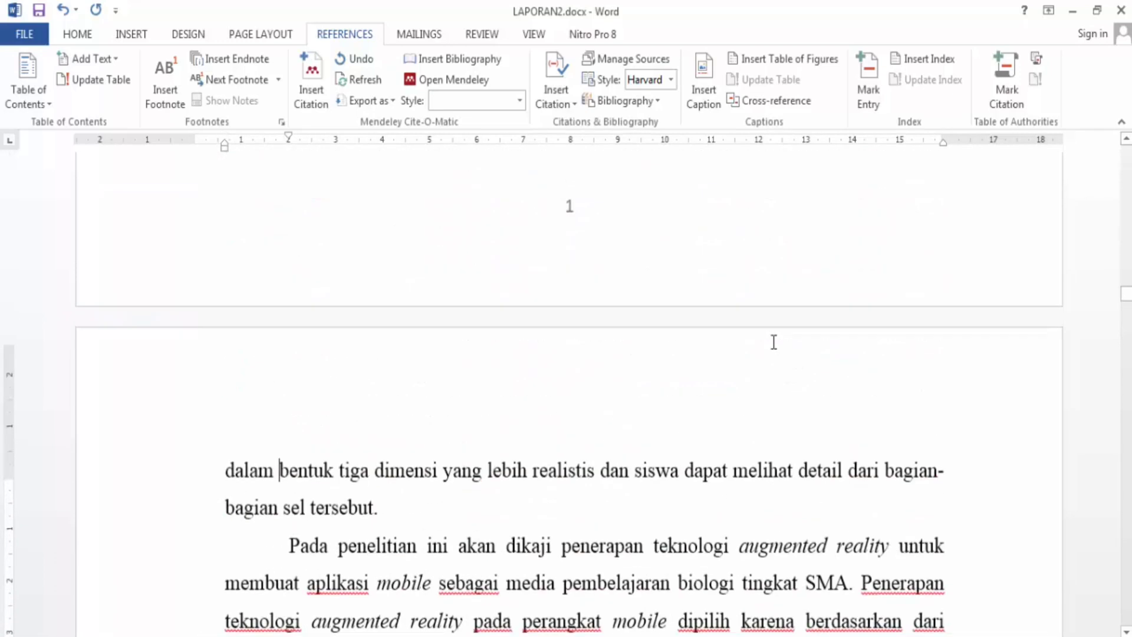
{"action": "key", "text": "Page_Up"}
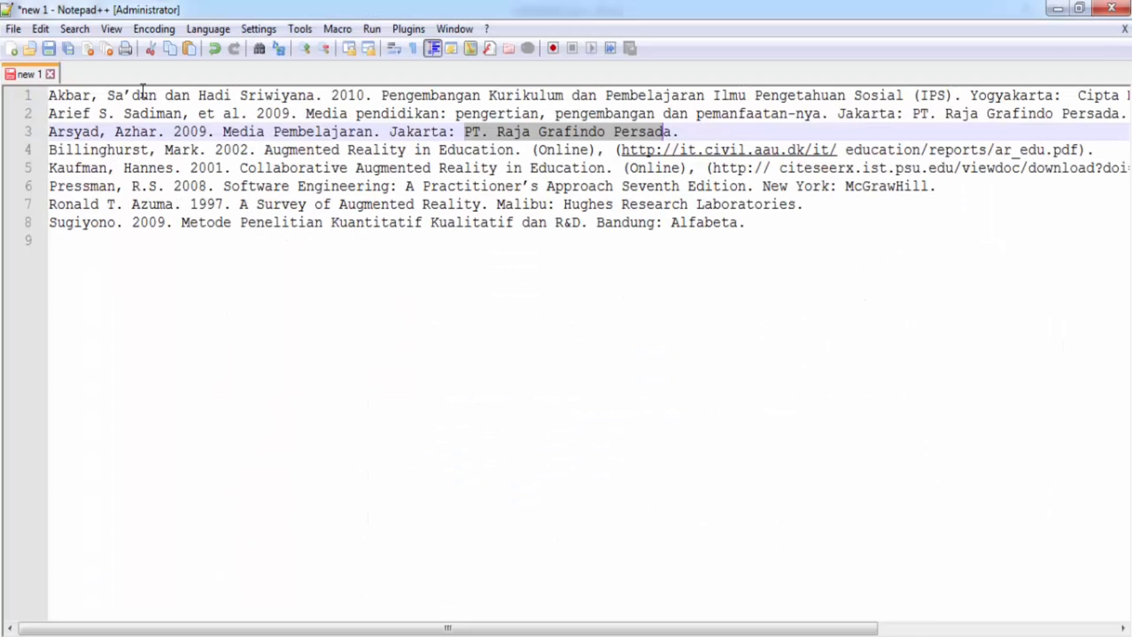
Copy the first author's surname from the first reference in Notepad++ and search for it in the Word report.
{"action": "double_click", "coordinate": [62, 92]}
{"action": "key", "text": "ctrl+c"}
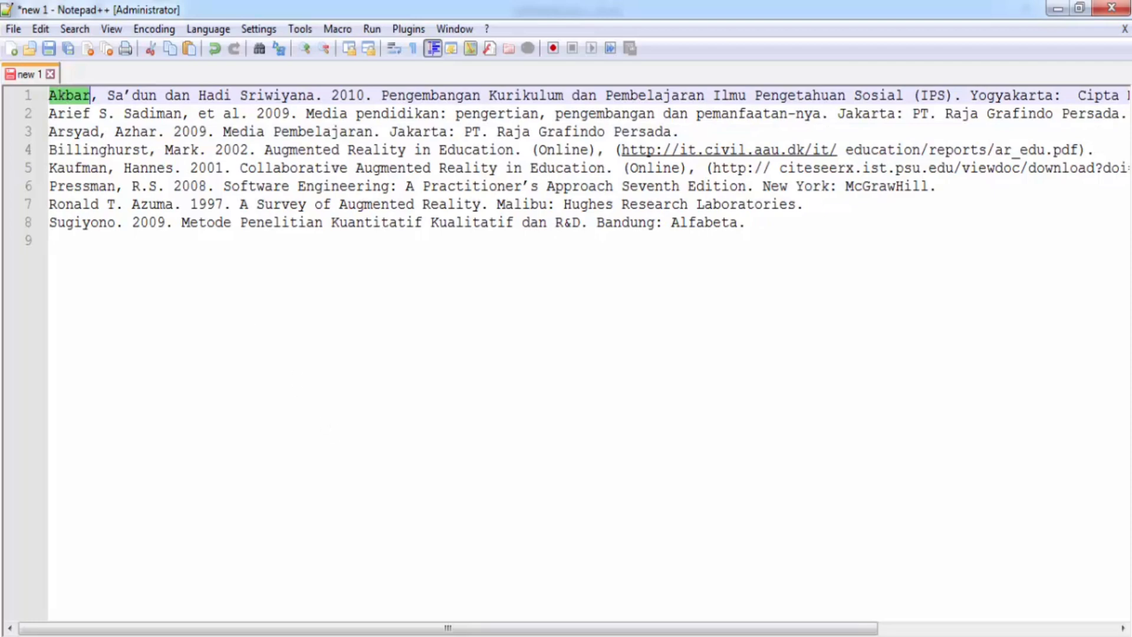
{"action": "left_click", "coordinate": [814, 2]}
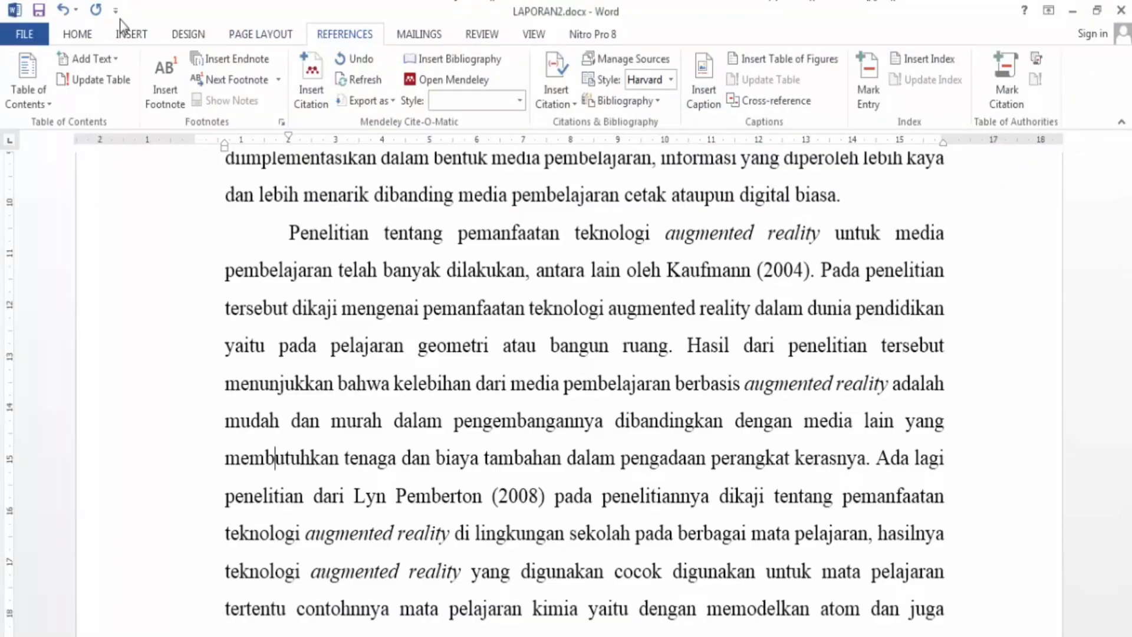
{"action": "left_click", "coordinate": [90, 31]}
{"action": "left_click", "coordinate": [1063, 63]}
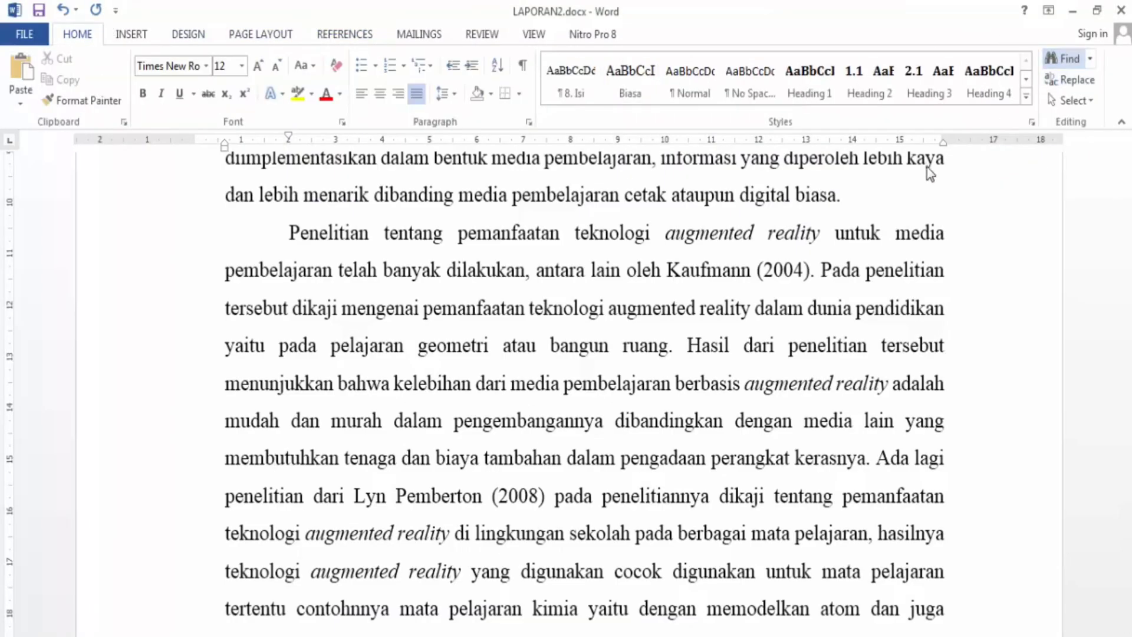
{"action": "key", "text": "ctrl+v"}
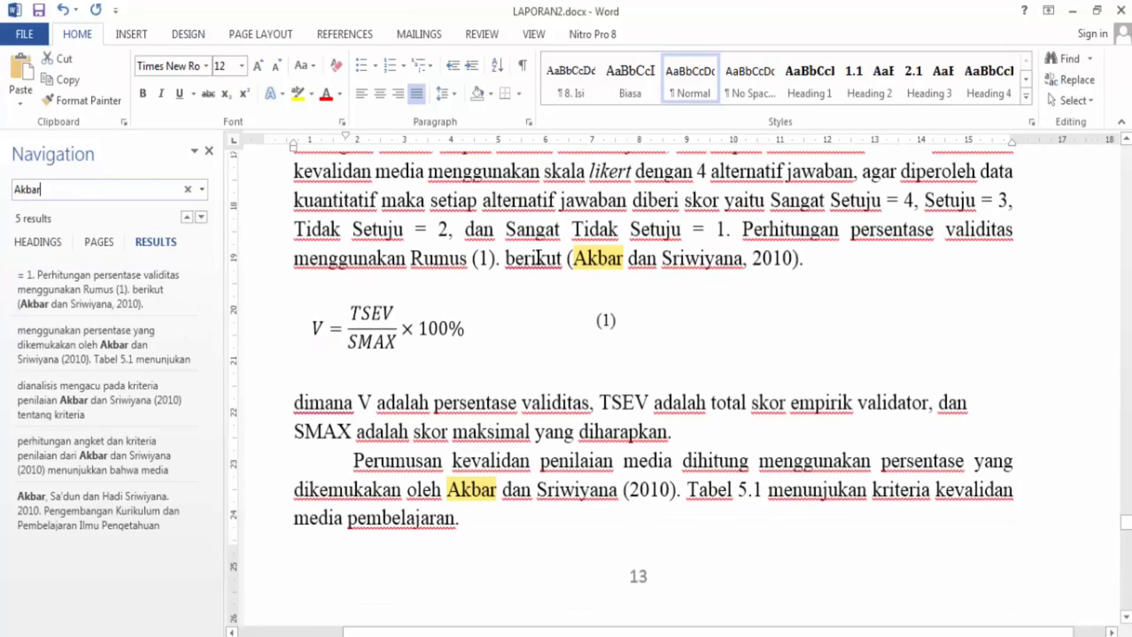
Begin a new citation source just before the manually typed 2010 citation in the sentence about Rumus (1).
{"action": "left_click", "coordinate": [574, 257]}
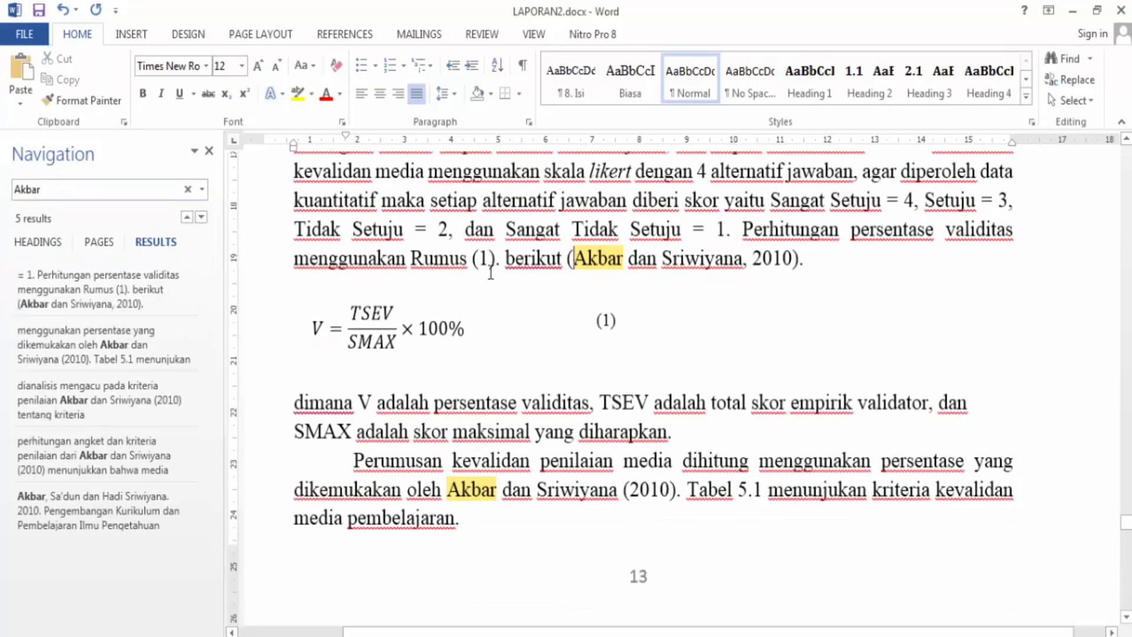
{"action": "left_click", "coordinate": [209, 151]}
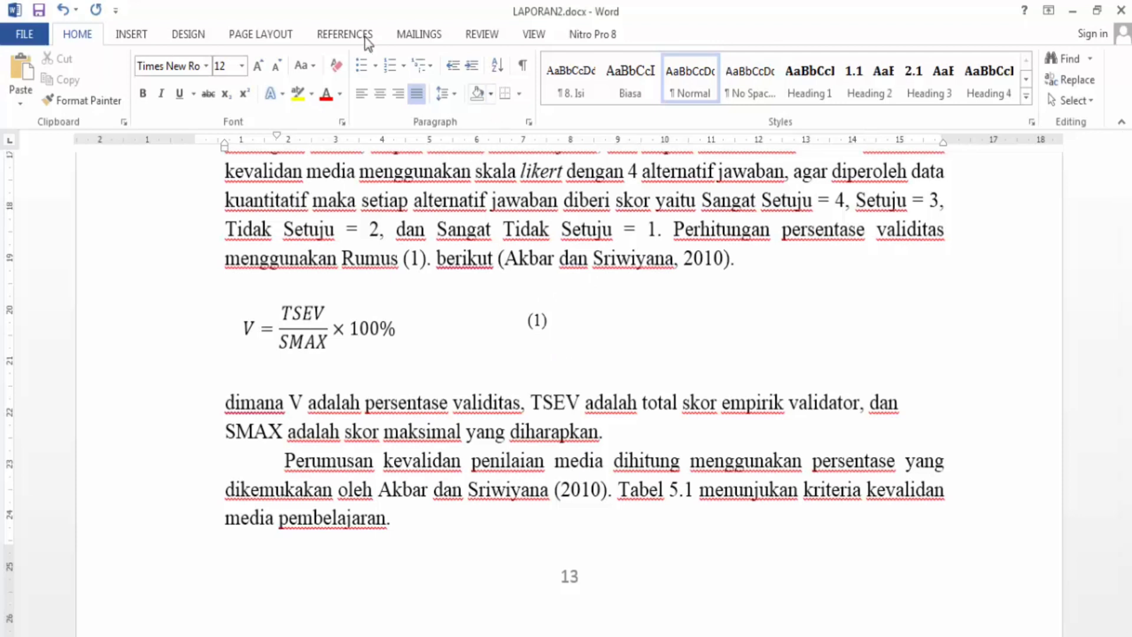
{"action": "left_click", "coordinate": [345, 34]}
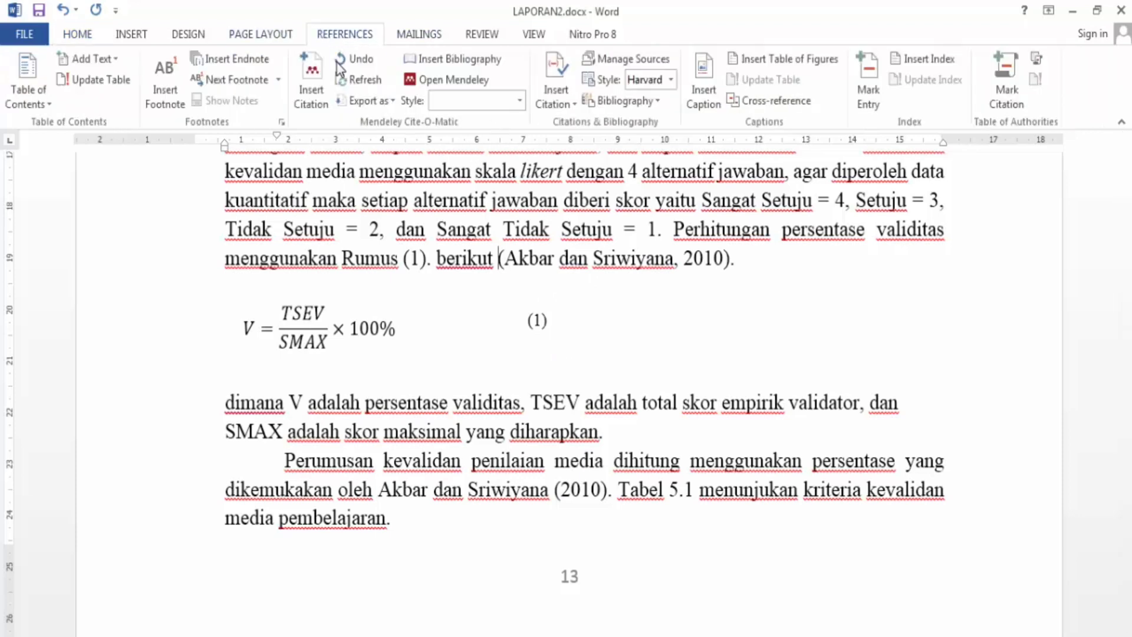
{"action": "left_click", "coordinate": [554, 99]}
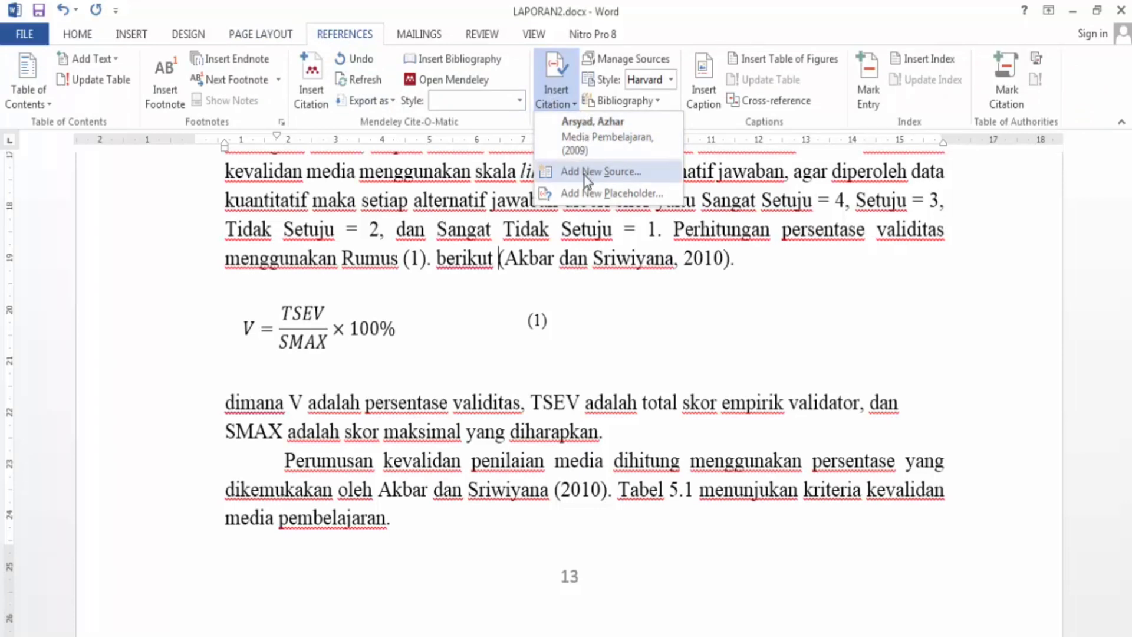
{"action": "left_click", "coordinate": [585, 172]}
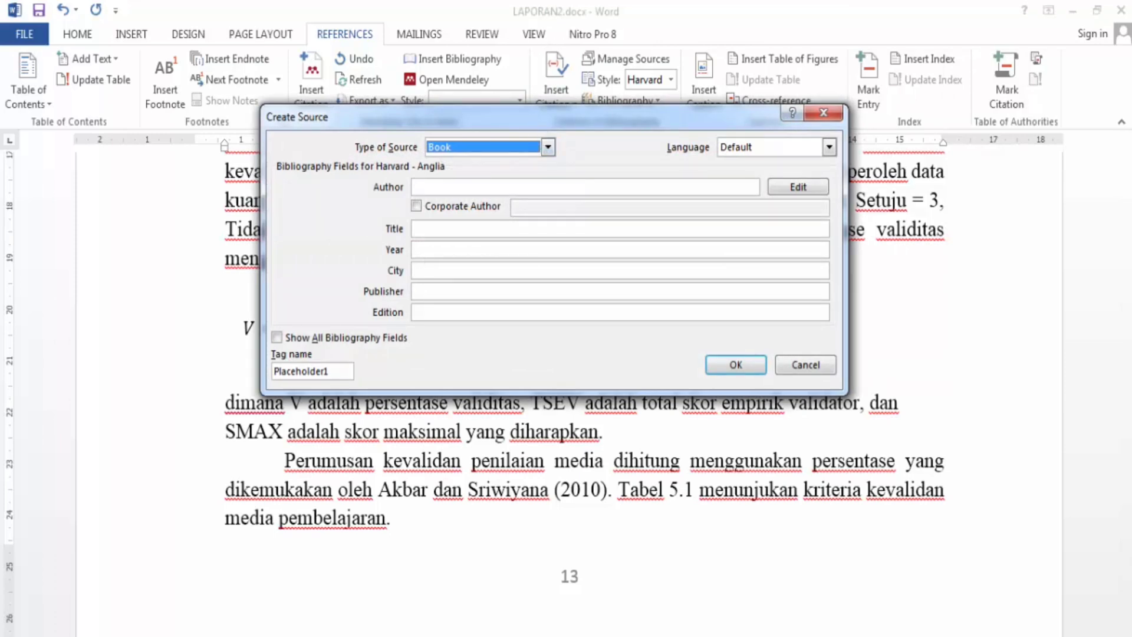
Enter the first author's name from the first Notepad++ reference as the new source's author, with the given name before the surname.
{"action": "key", "text": "alt+Tab"}
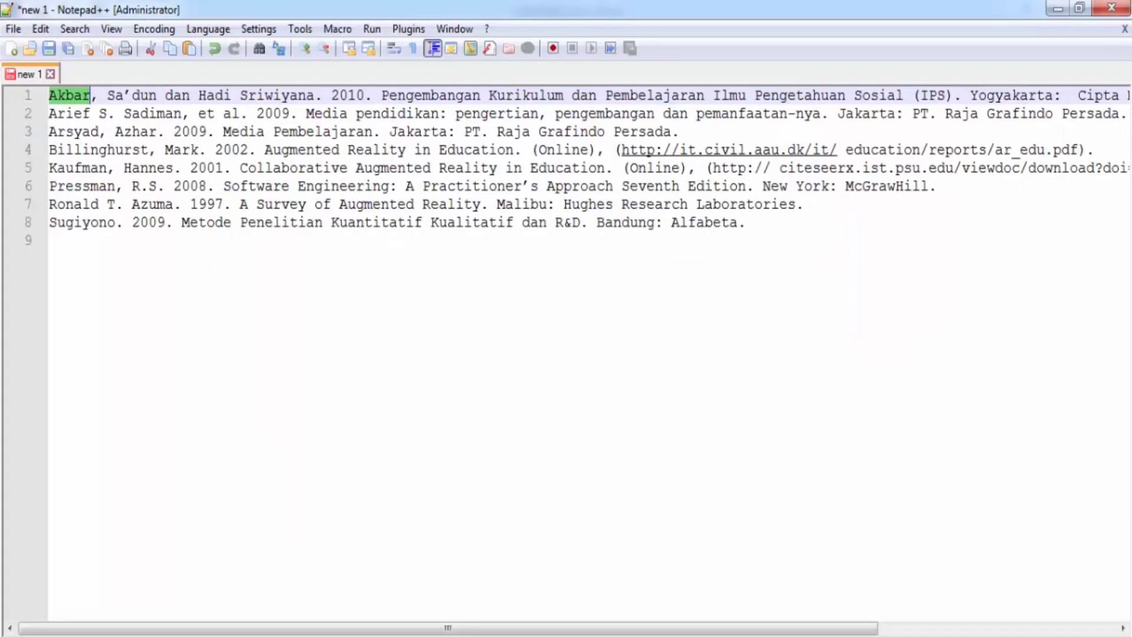
{"action": "key", "text": "alt+Tab"}
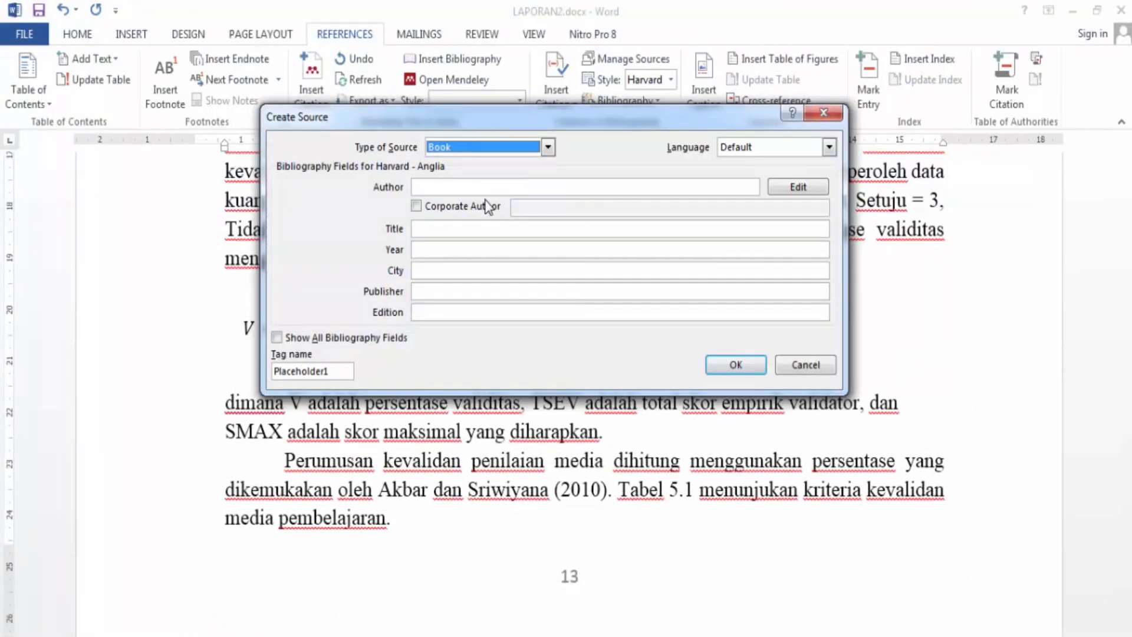
{"action": "left_click", "coordinate": [482, 189]}
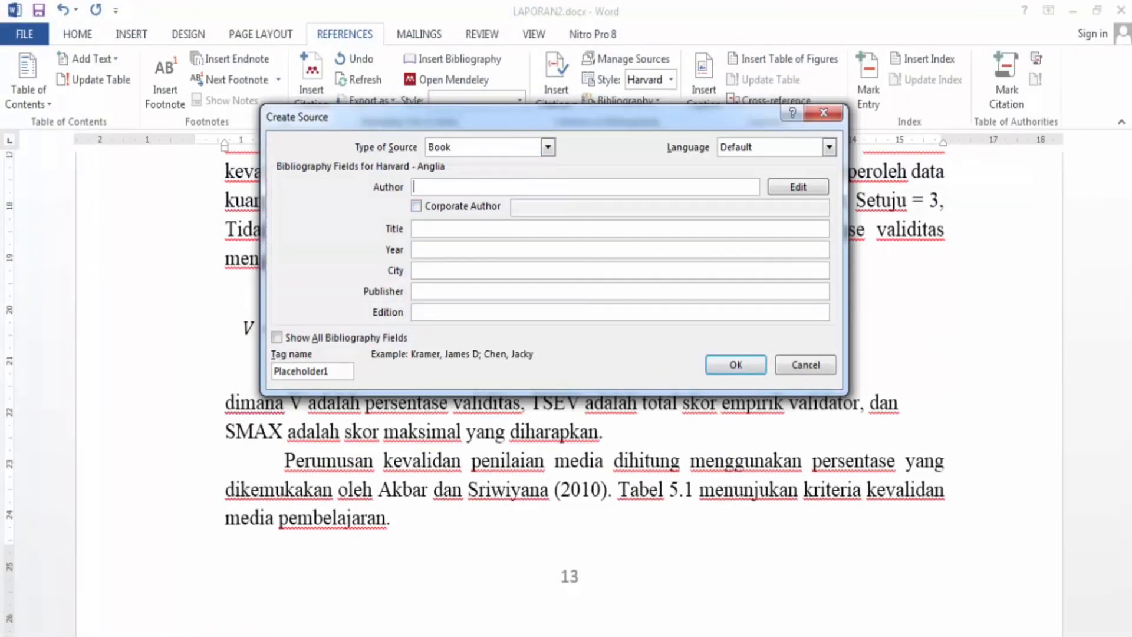
{"action": "key", "text": "alt+Tab"}
{"action": "left_click", "coordinate": [157, 94]}
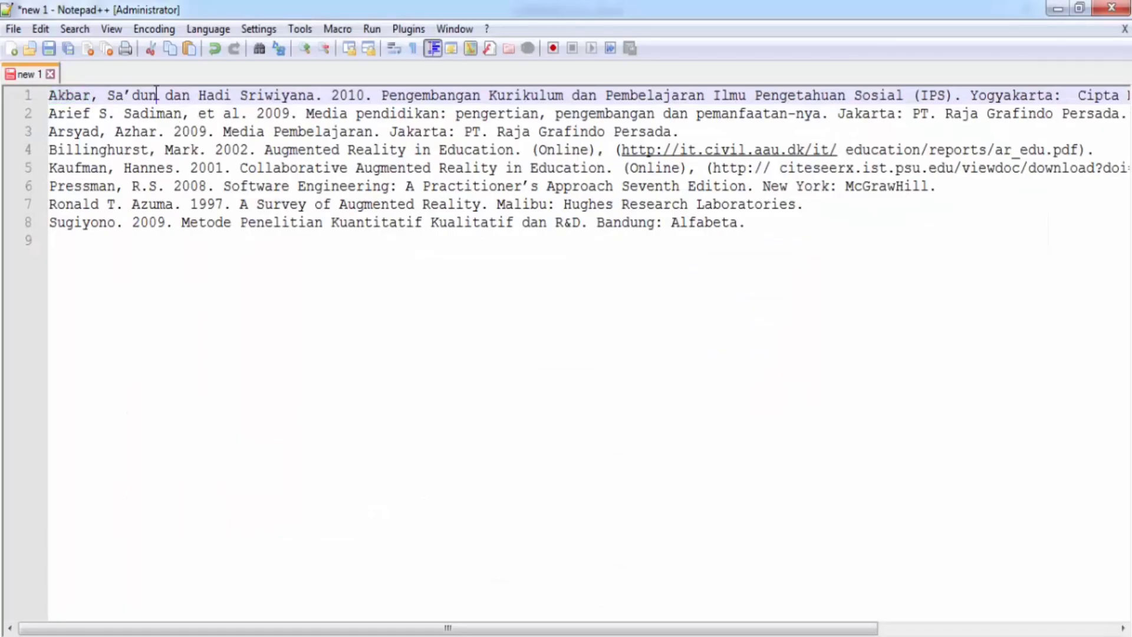
{"action": "left_click_drag", "start_coordinate": [157, 94], "coordinate": [44, 95]}
{"action": "key", "text": "ctrl+c"}
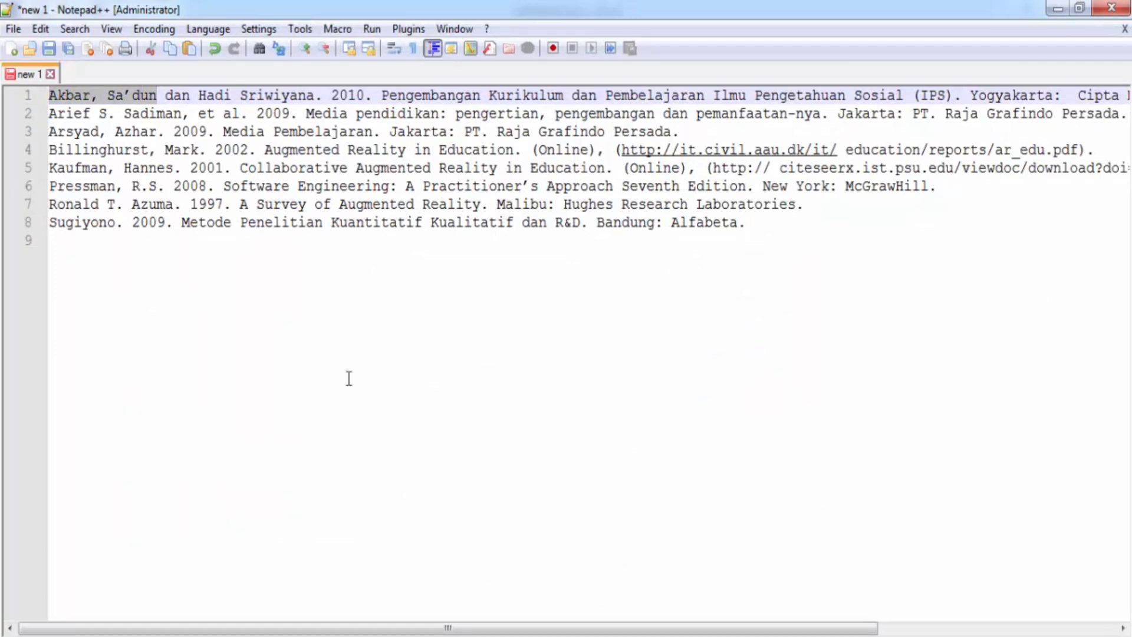
{"action": "key", "text": "alt+Tab"}
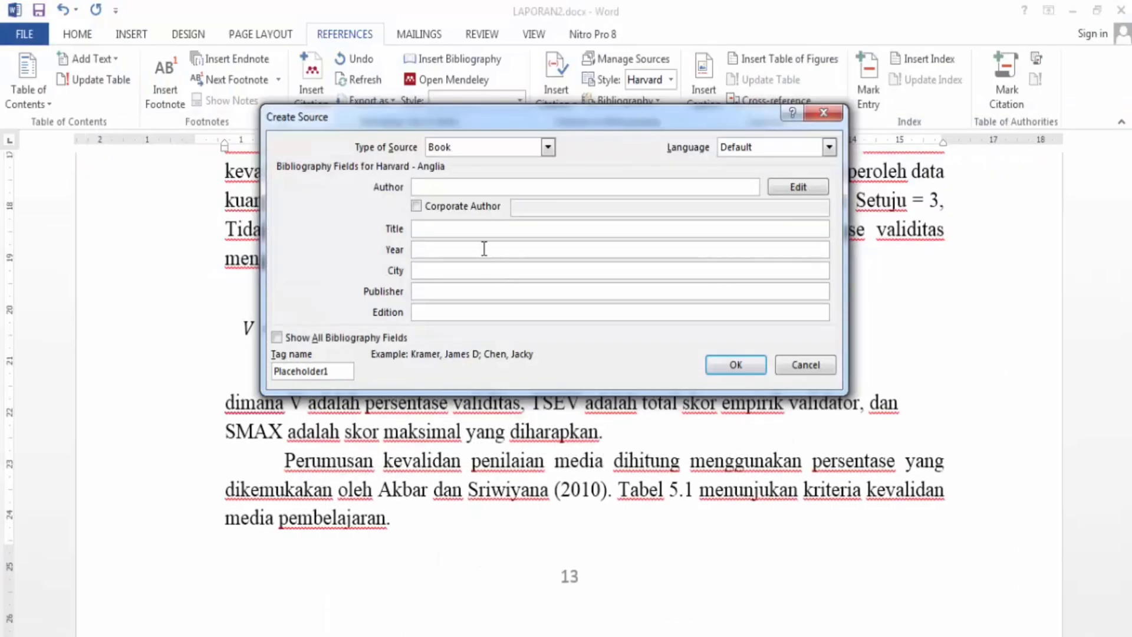
{"action": "key", "text": "ctrl+v"}
{"action": "left_click_drag", "start_coordinate": [480, 186], "coordinate": [439, 187]}
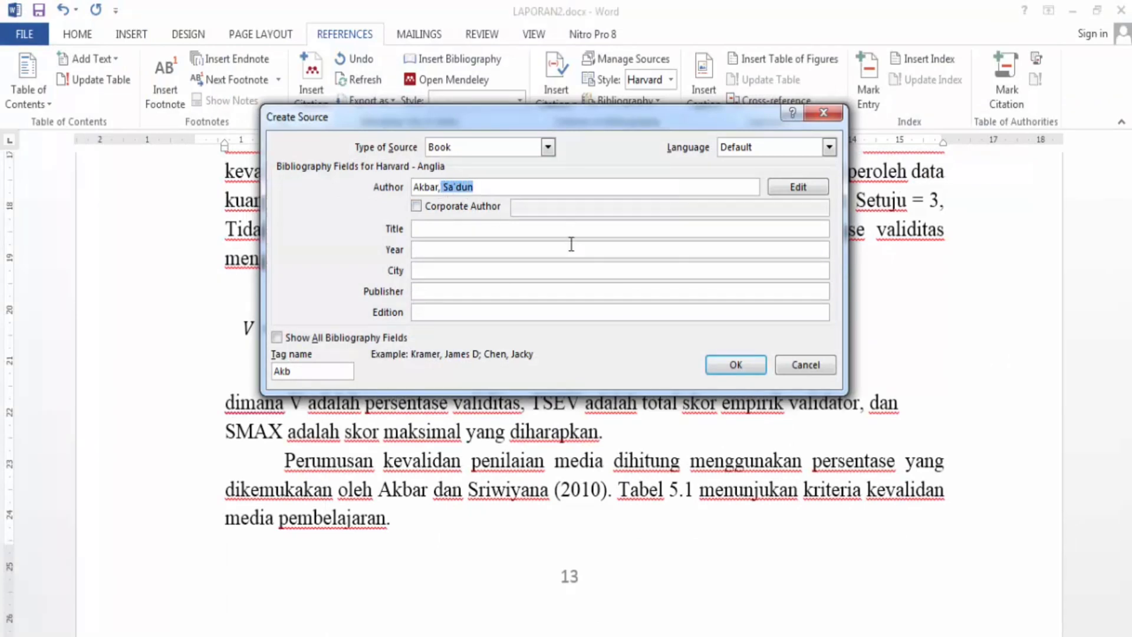
{"action": "key", "text": "ctrl+x"}
{"action": "left_click", "coordinate": [414, 187]}
{"action": "key", "text": "ctrl+v"}
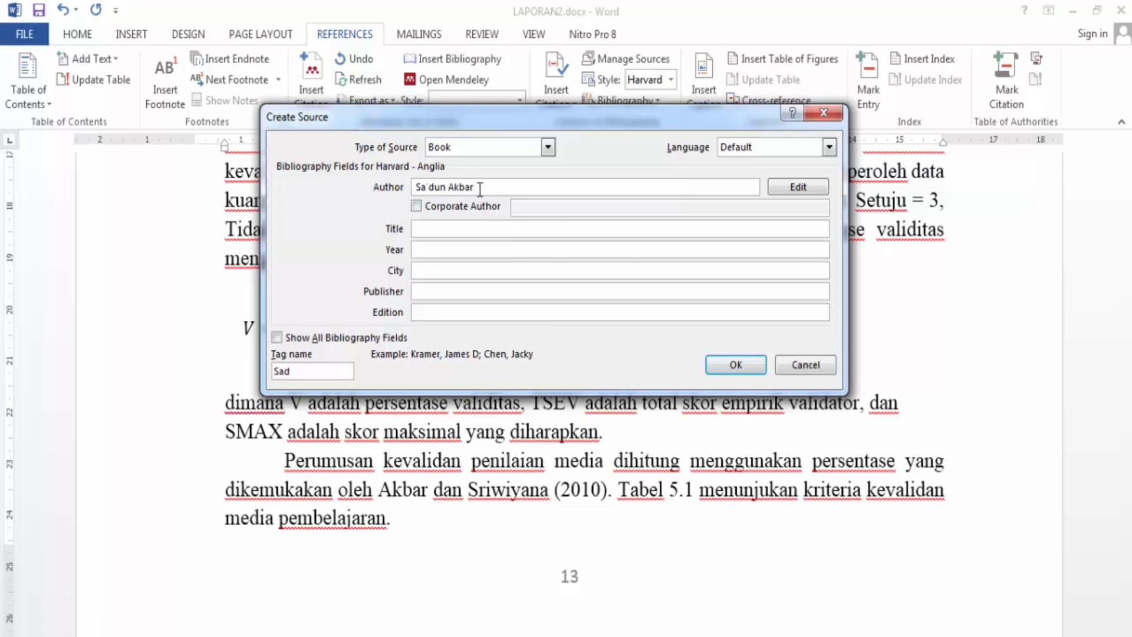
Split the source's author into last and first names, adding the second author from the first Notepad++ reference.
{"action": "left_click", "coordinate": [782, 192]}
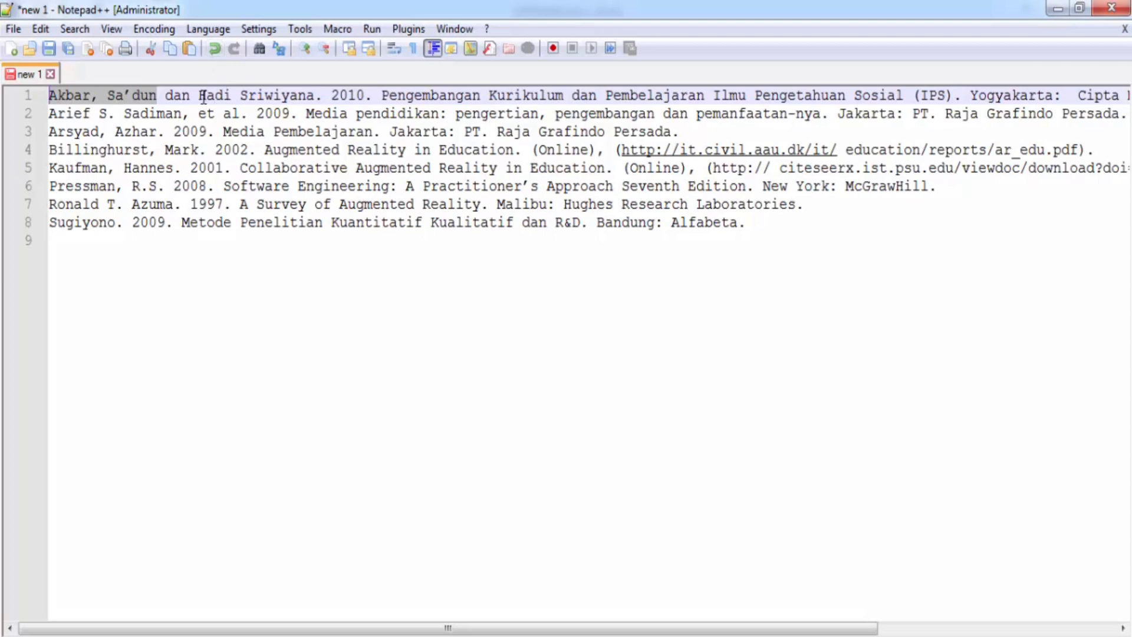
{"action": "left_click_drag", "start_coordinate": [200, 92], "coordinate": [313, 88]}
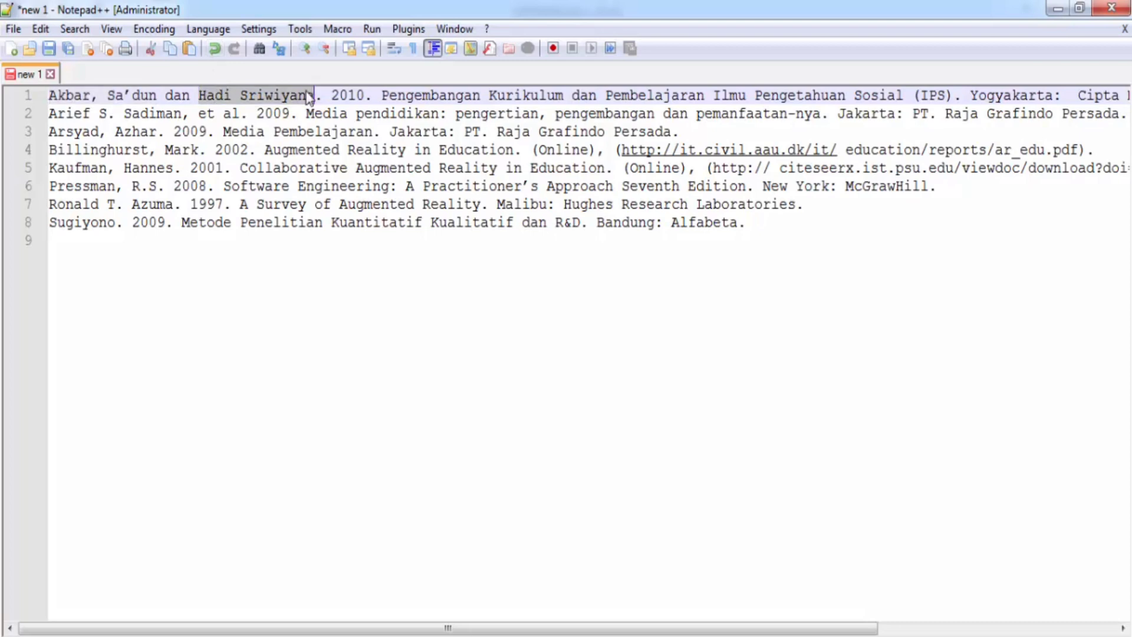
{"action": "key", "text": "alt+Tab"}
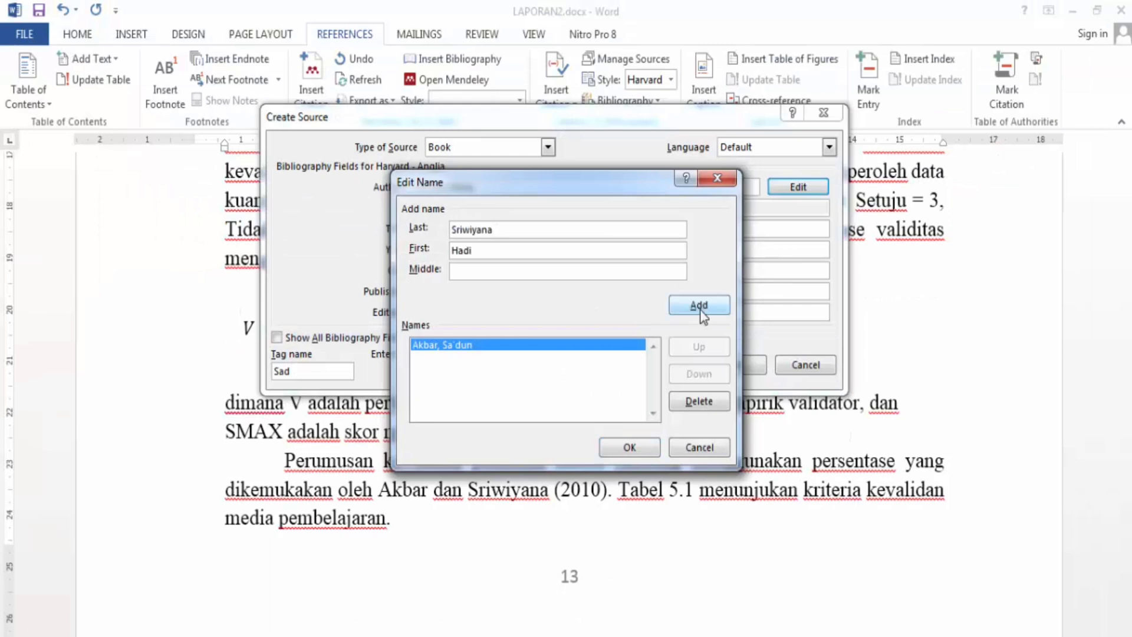
{"action": "left_click", "coordinate": [701, 311]}
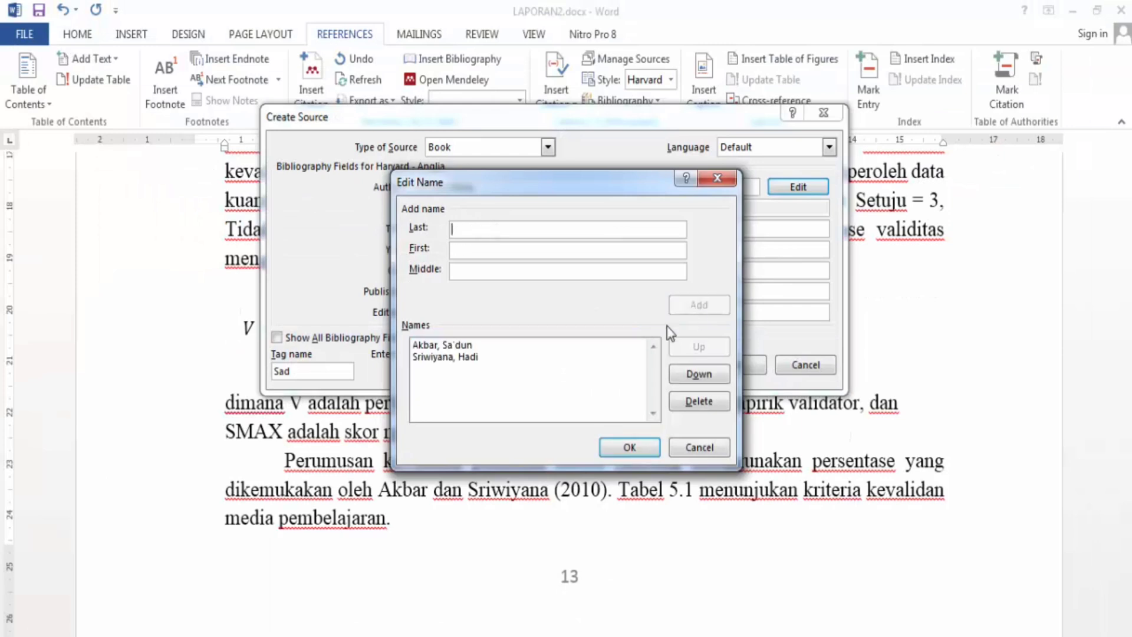
{"action": "left_click", "coordinate": [626, 444]}
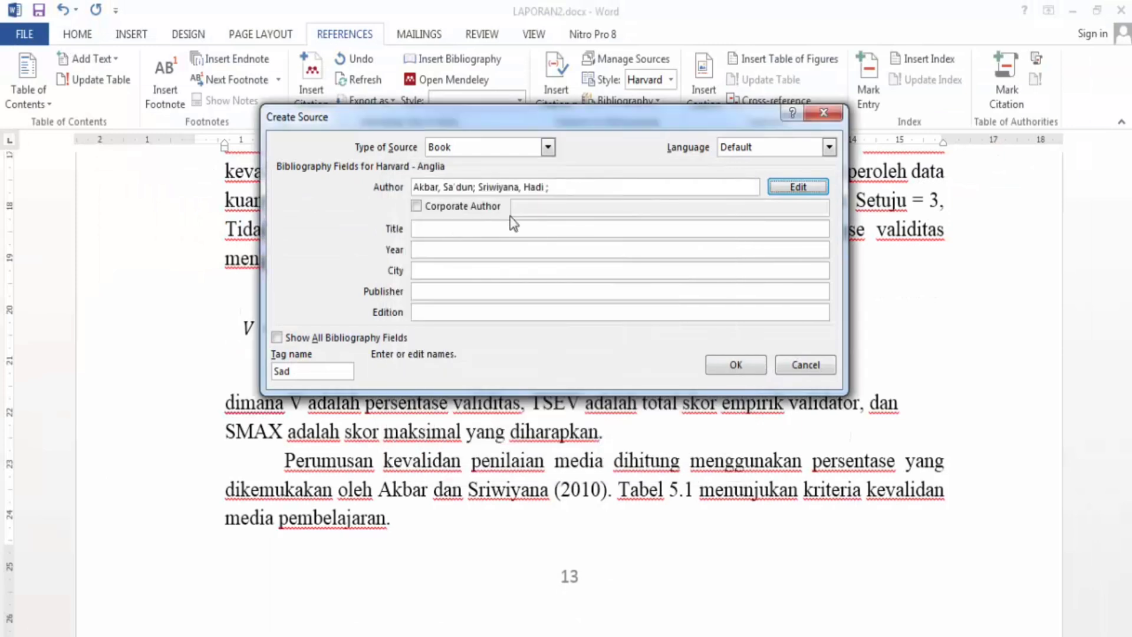
Copy the title "Pengembangan Kurikulum dan Pembelajaran Ilmu Pengetahuan Sosial (IPS)" from the first Notepad++ reference into the Word source's title.
{"action": "left_click", "coordinate": [417, 229]}
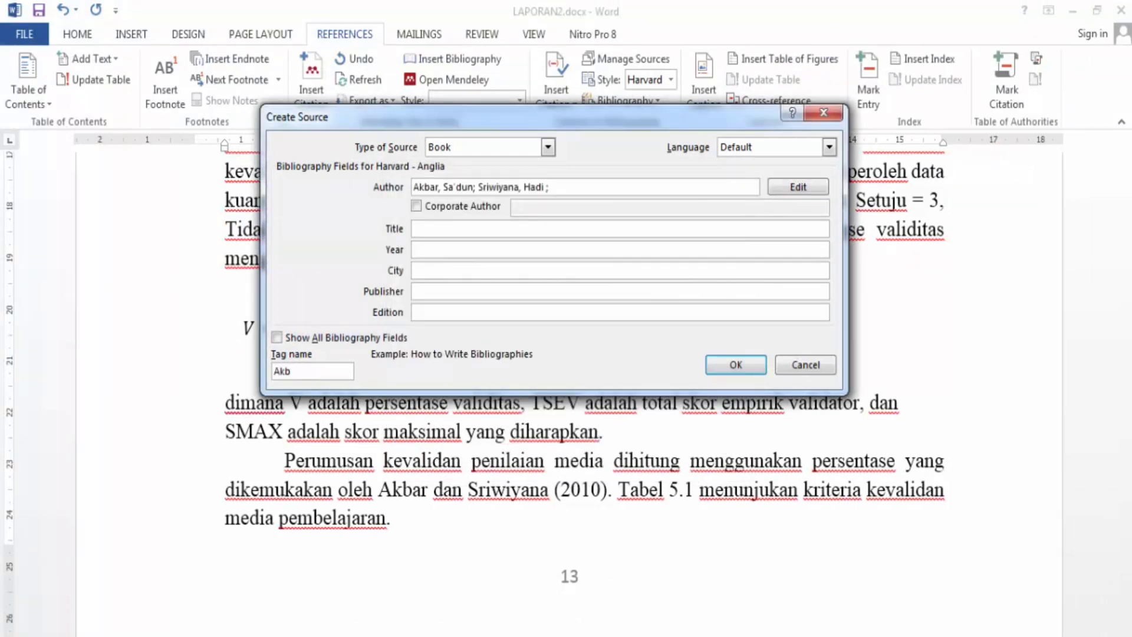
{"action": "key", "text": "alt+Tab"}
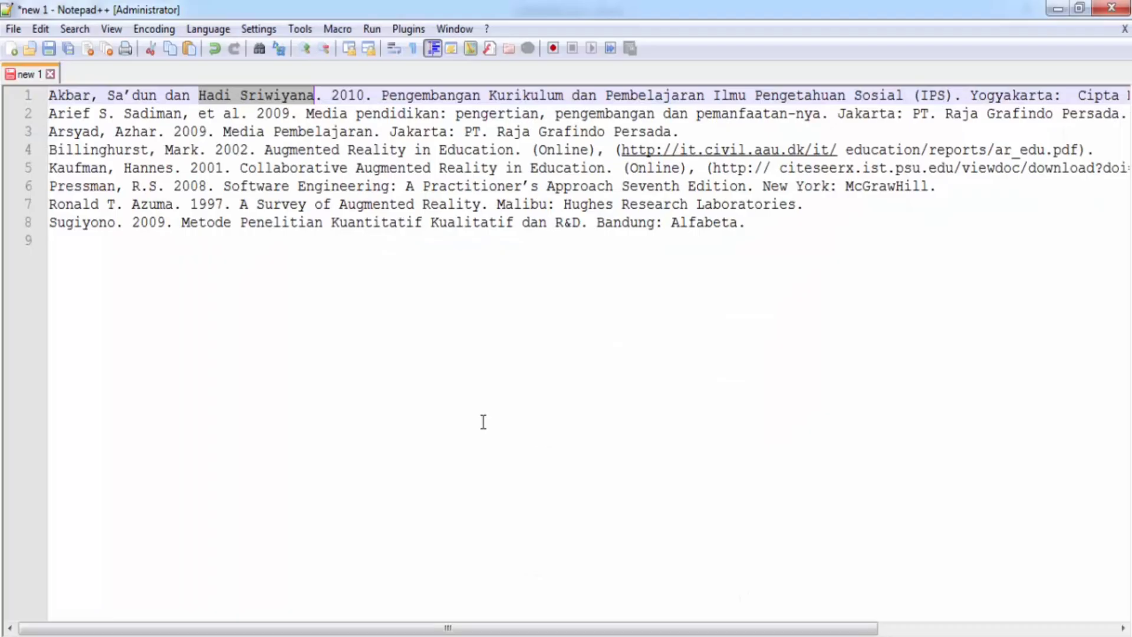
{"action": "left_click", "coordinate": [382, 100]}
{"action": "key", "text": "ctrl+shift+Right"}
{"action": "key", "text": "ctrl+shift+Right"}
{"action": "key", "text": "ctrl+shift+Right"}
{"action": "key", "text": "ctrl+shift+Right"}
{"action": "key", "text": "ctrl+shift+Right"}
{"action": "key", "text": "ctrl+shift+Right"}
{"action": "key", "text": "ctrl+shift+Right"}
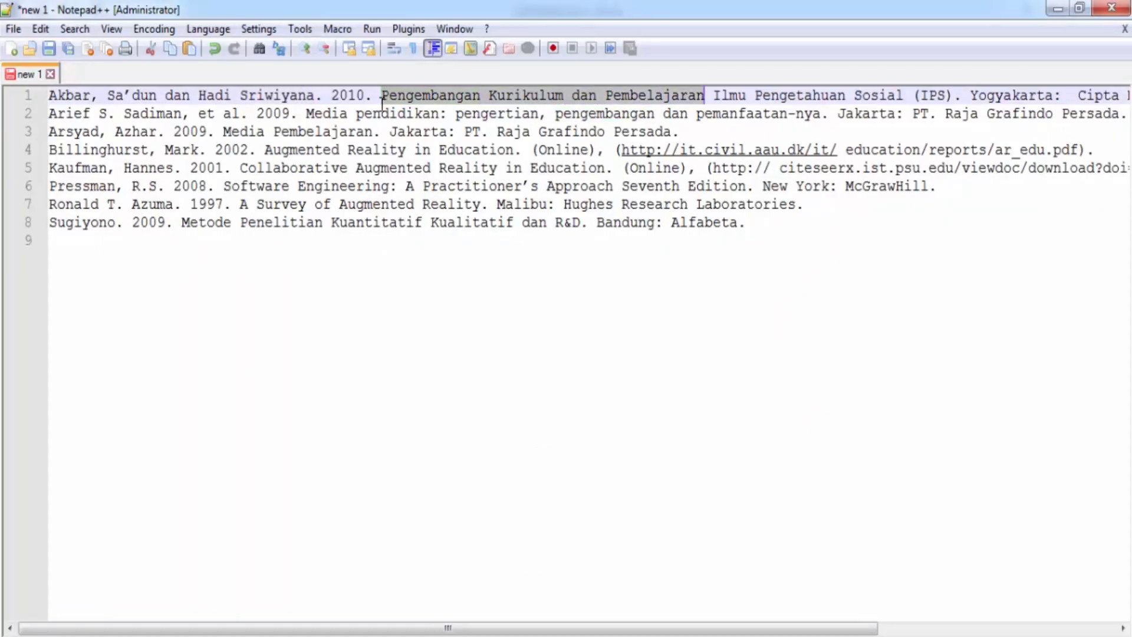
{"action": "key", "text": "ctrl+shift+Right"}
{"action": "key", "text": "shift+Right"}
{"action": "key", "text": "ctrl+c"}
{"action": "key", "text": "alt+Tab"}
{"action": "key", "text": "ctrl+v"}
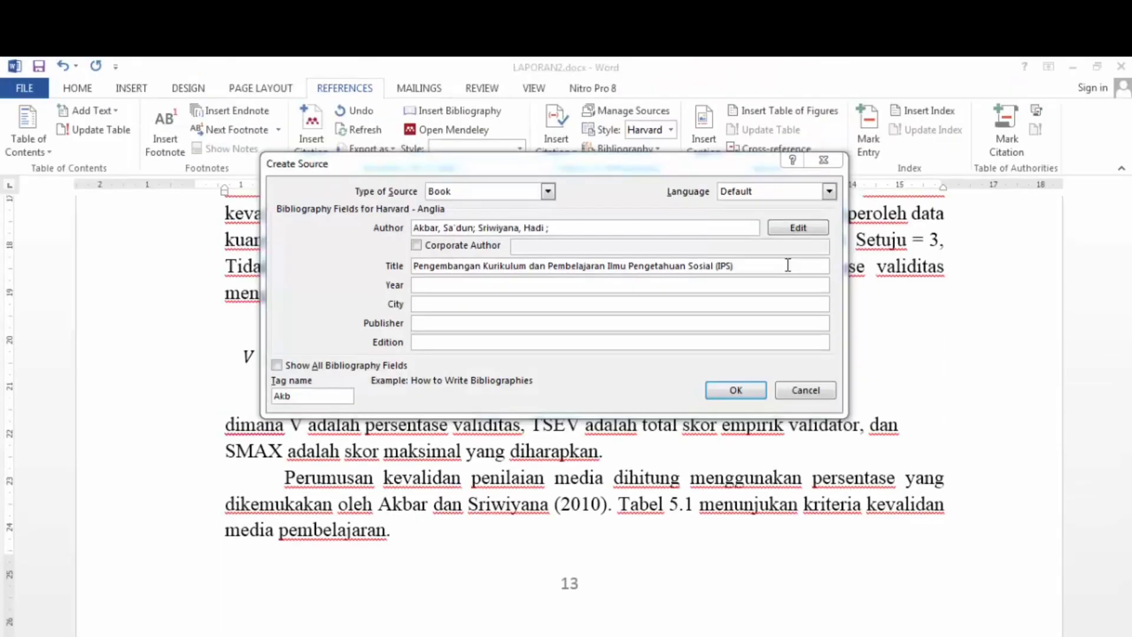
{"action": "left_click", "coordinate": [788, 266]}
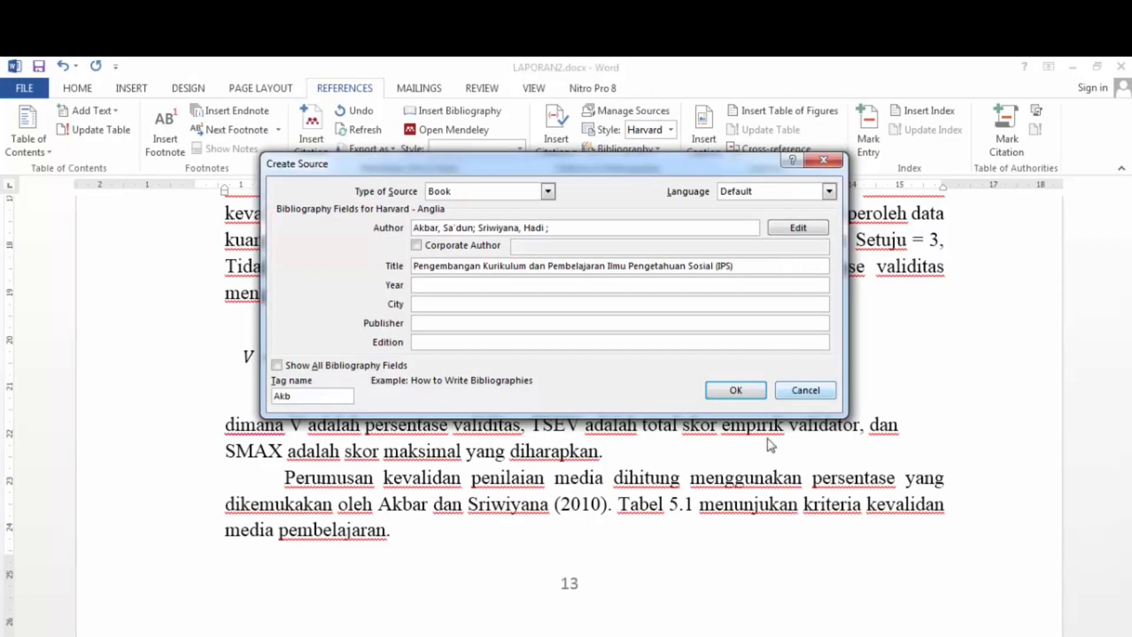
Copy the year 2010 from the first Notepad++ reference into the year of the new Word source.
{"action": "key", "text": "alt+Tab"}
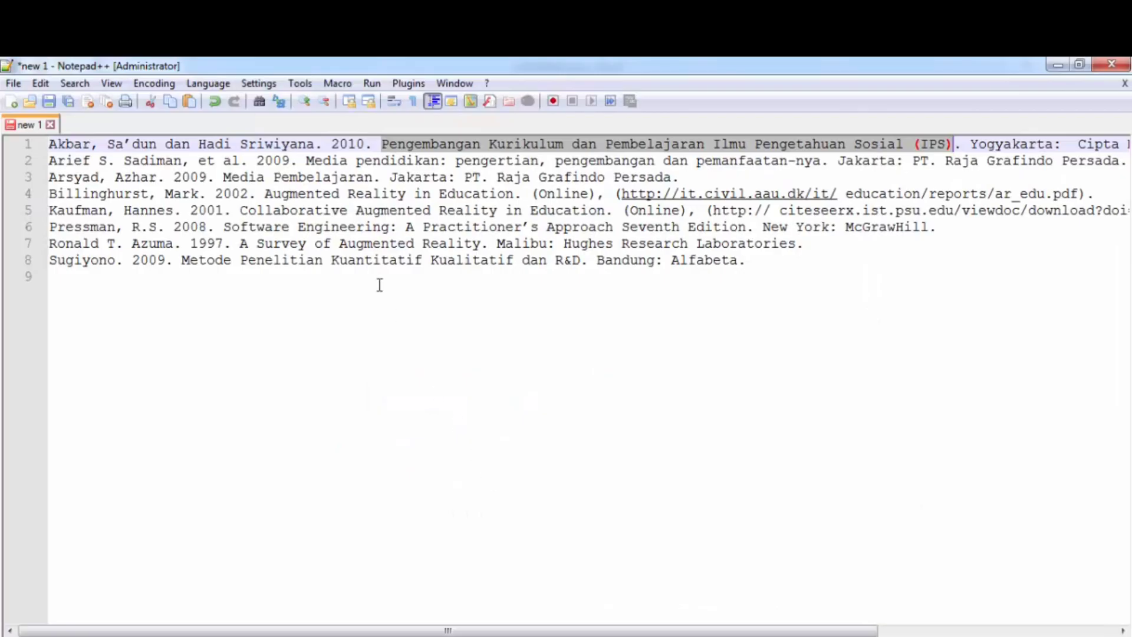
{"action": "double_click", "coordinate": [336, 147]}
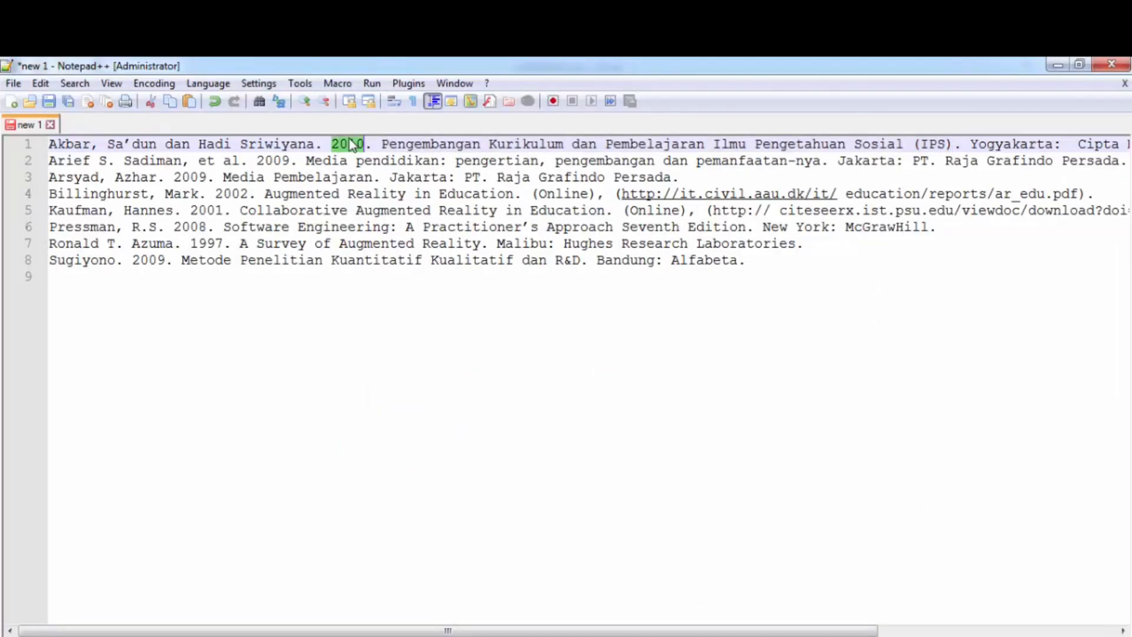
{"action": "key", "text": "alt+Tab"}
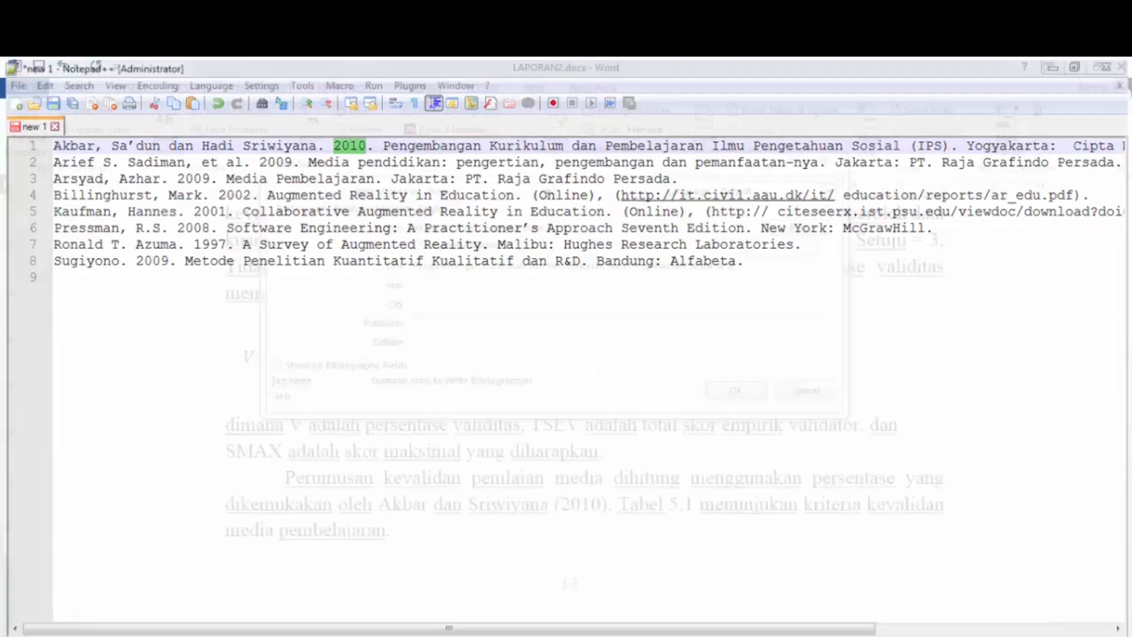
{"action": "left_click", "coordinate": [460, 285]}
{"action": "key", "text": "ctrl+v"}
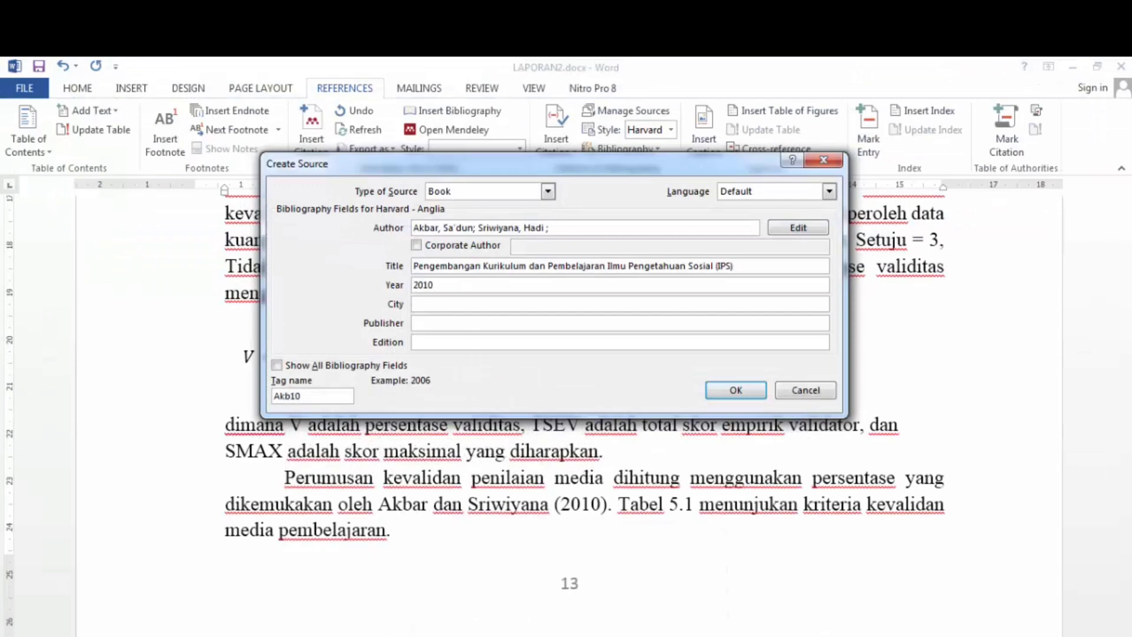
Copy the city Yogyakarta from the end of the first Notepad++ reference into the Word source's city.
{"action": "key", "text": "alt+Tab"}
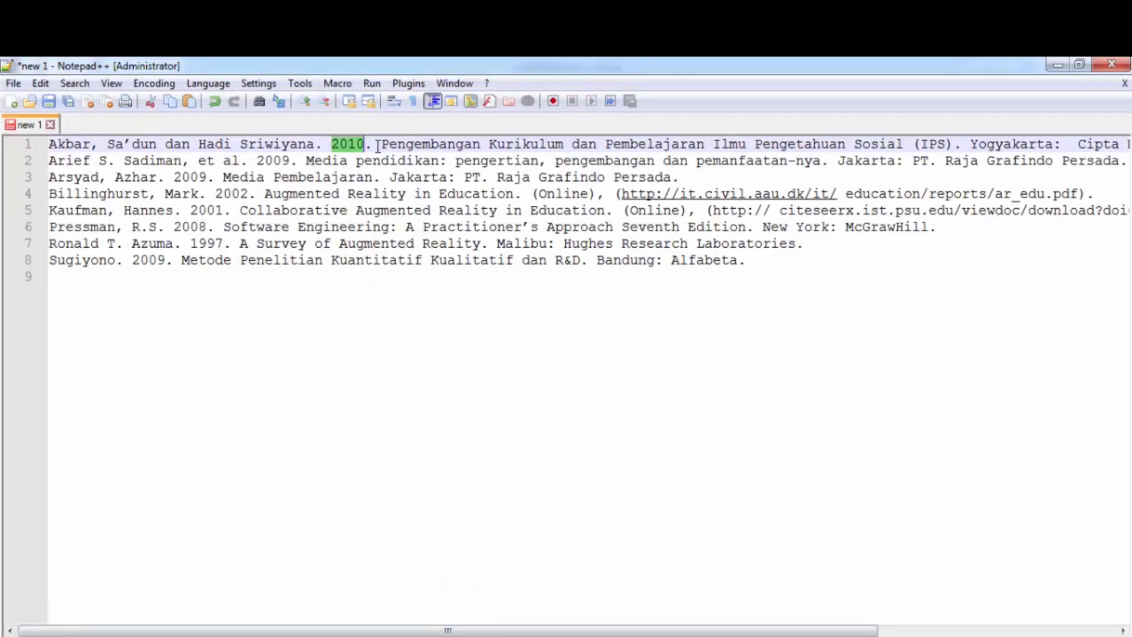
{"action": "left_click_drag", "start_coordinate": [665, 634], "coordinate": [904, 634]}
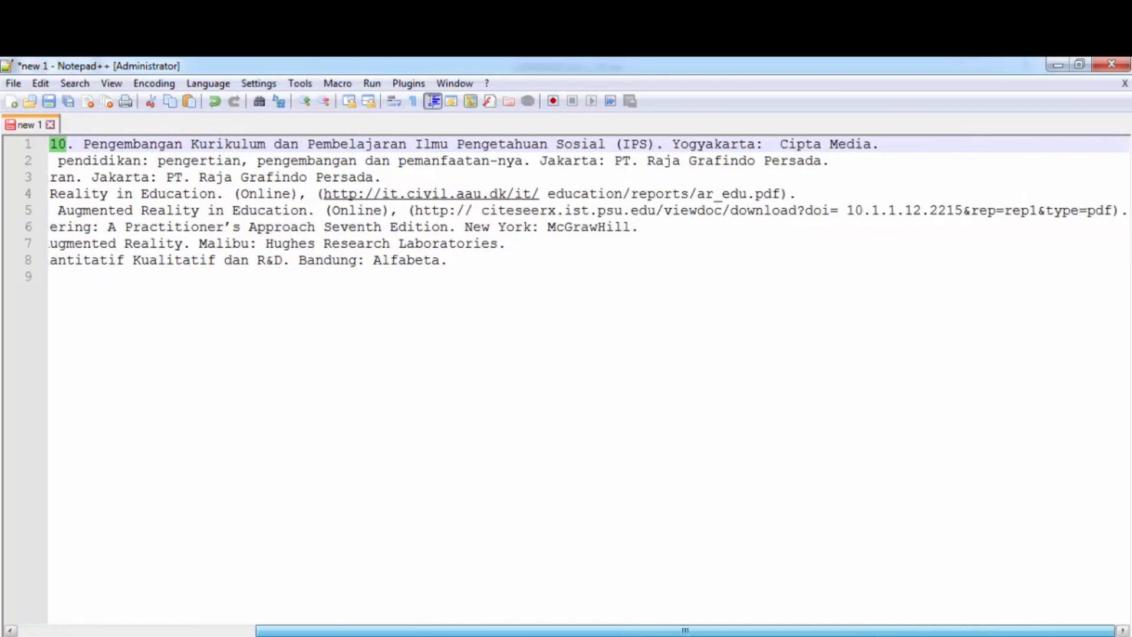
{"action": "double_click", "coordinate": [684, 144]}
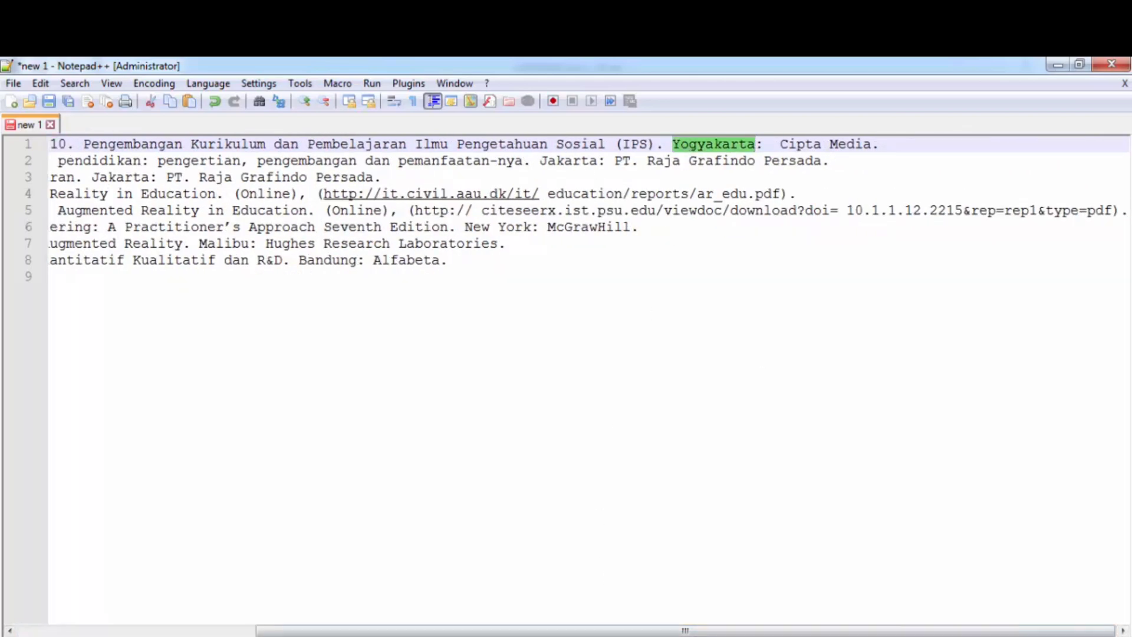
{"action": "key", "text": "alt+Tab"}
{"action": "left_click", "coordinate": [472, 303]}
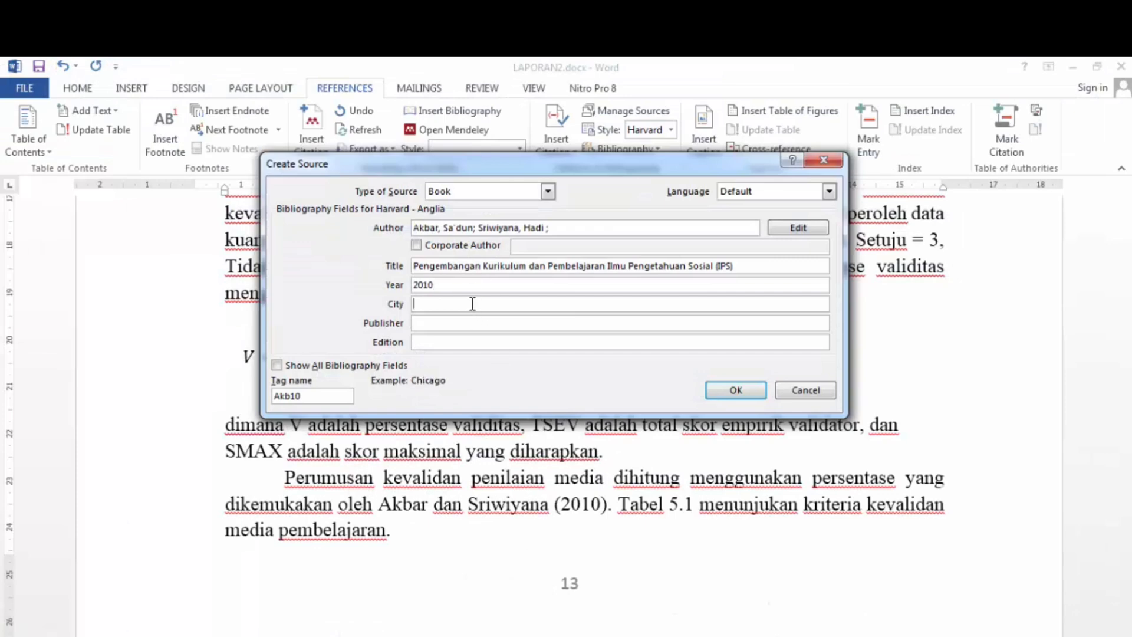
{"action": "key", "text": "ctrl+v"}
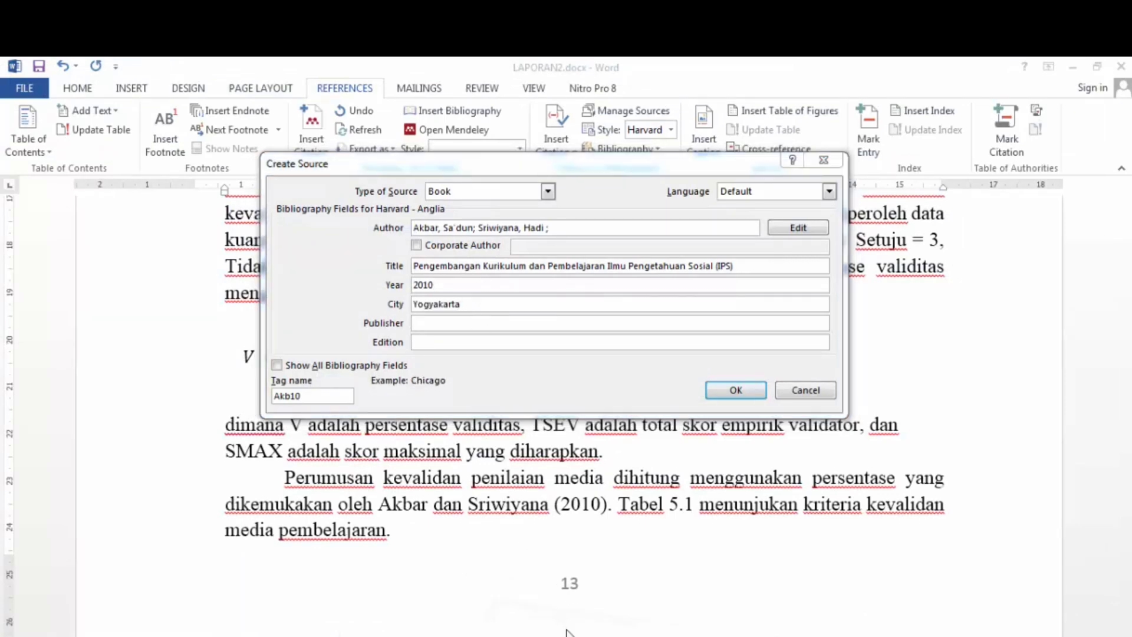
Copy the publisher Cipta Media from the first Notepad++ reference into the Word source's publisher.
{"action": "key", "text": "alt+Tab"}
{"action": "left_click_drag", "start_coordinate": [782, 144], "coordinate": [873, 144]}
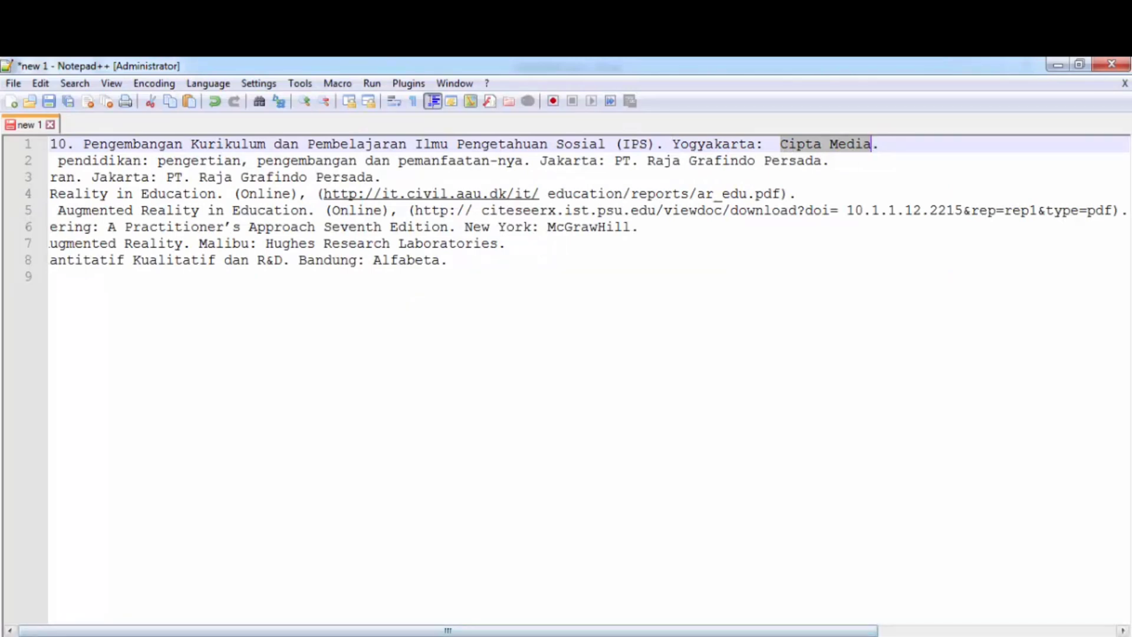
{"action": "key", "text": "alt+Tab"}
{"action": "left_click", "coordinate": [415, 323]}
{"action": "key", "text": "ctrl+v"}
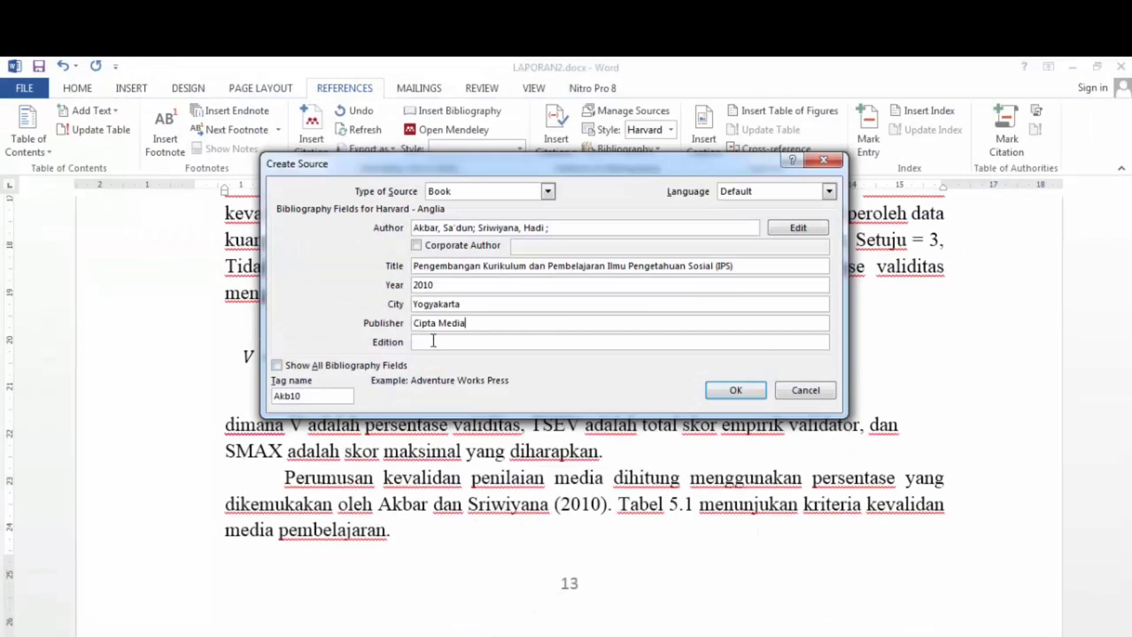
Set the source's edition to 2nd and save the source, inserting its citation in the Rumus (1) sentence.
{"action": "left_click", "coordinate": [437, 343]}
{"action": "key", "text": "Caps_Lock"}
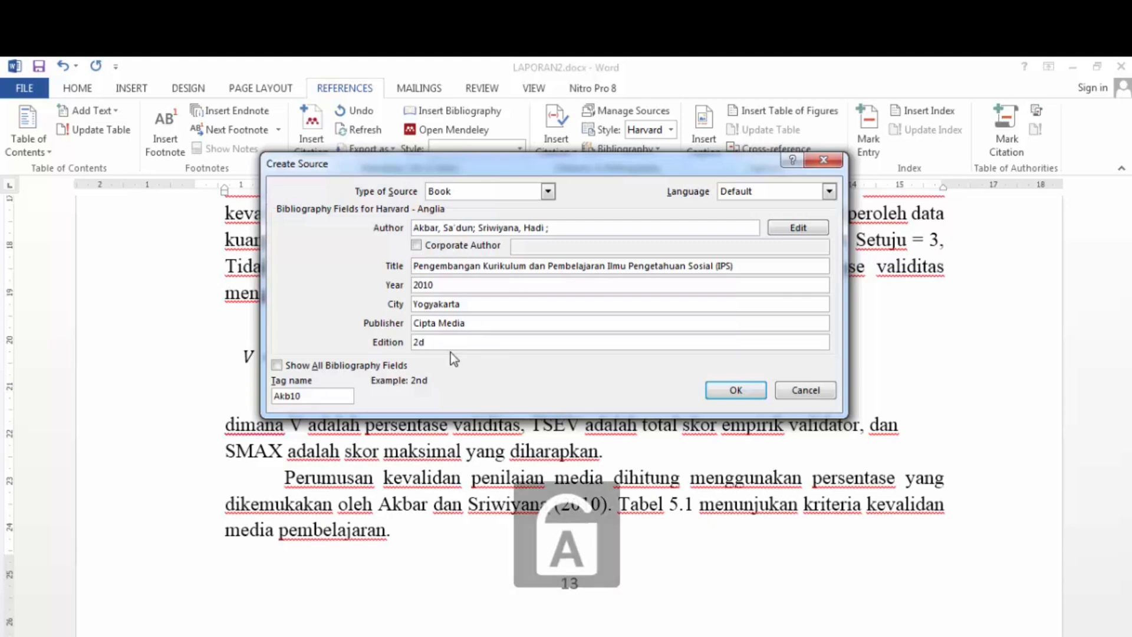
{"action": "key", "text": "BackSpace"}
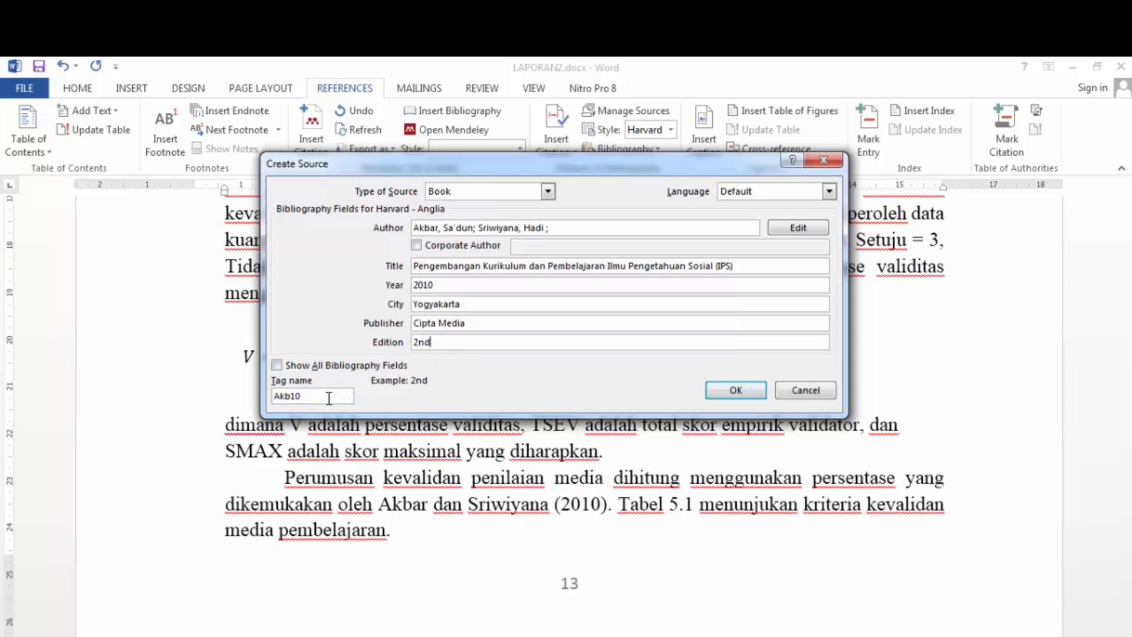
{"action": "left_click", "coordinate": [735, 390]}
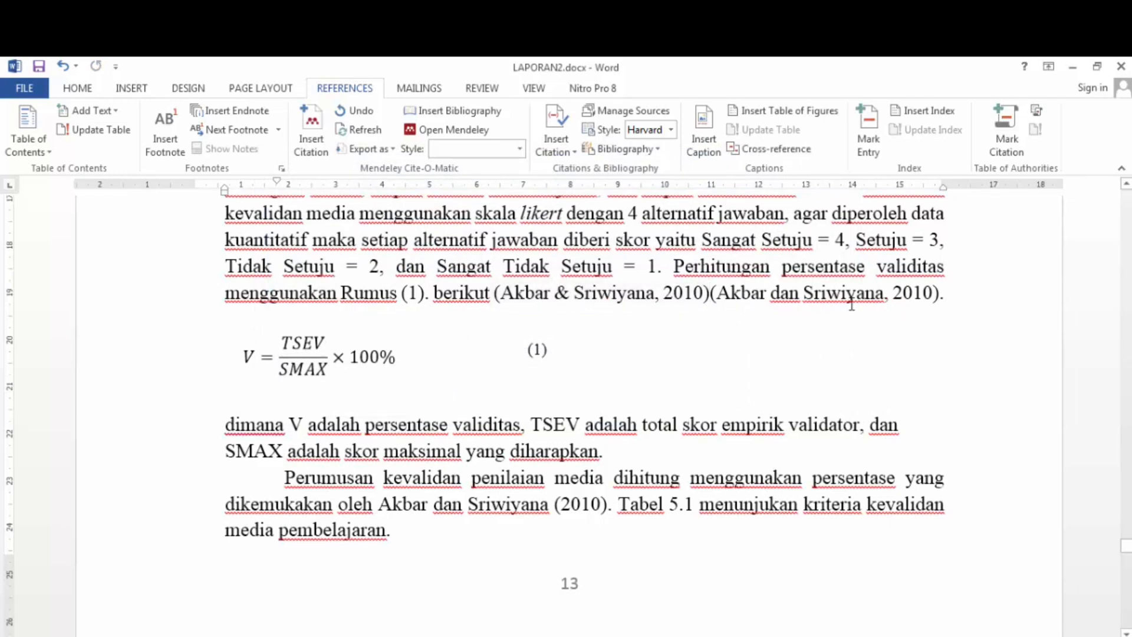
Delete the manually typed 2010 citation after the inserted one in the Rumus (1) sentence, keeping the sentence's final period.
{"action": "key", "text": "shift+Right"}
{"action": "key", "text": "shift+Right"}
{"action": "key", "text": "shift+Right"}
{"action": "key", "text": "shift+Right"}
{"action": "key", "text": "shift+Right"}
{"action": "key", "text": "shift+Right"}
{"action": "key", "text": "shift+Right"}
{"action": "key", "text": "shift+Right"}
{"action": "key", "text": "shift+Right"}
{"action": "key", "text": "shift+Right"}
{"action": "key", "text": "shift+Right"}
{"action": "key", "text": "shift+Right"}
{"action": "key", "text": "shift+Right"}
{"action": "key", "text": "shift+Right"}
{"action": "key", "text": "shift+Right"}
{"action": "key", "text": "shift+Right"}
{"action": "key", "text": "shift+Right"}
{"action": "key", "text": "shift+Right"}
{"action": "key", "text": "shift+Right"}
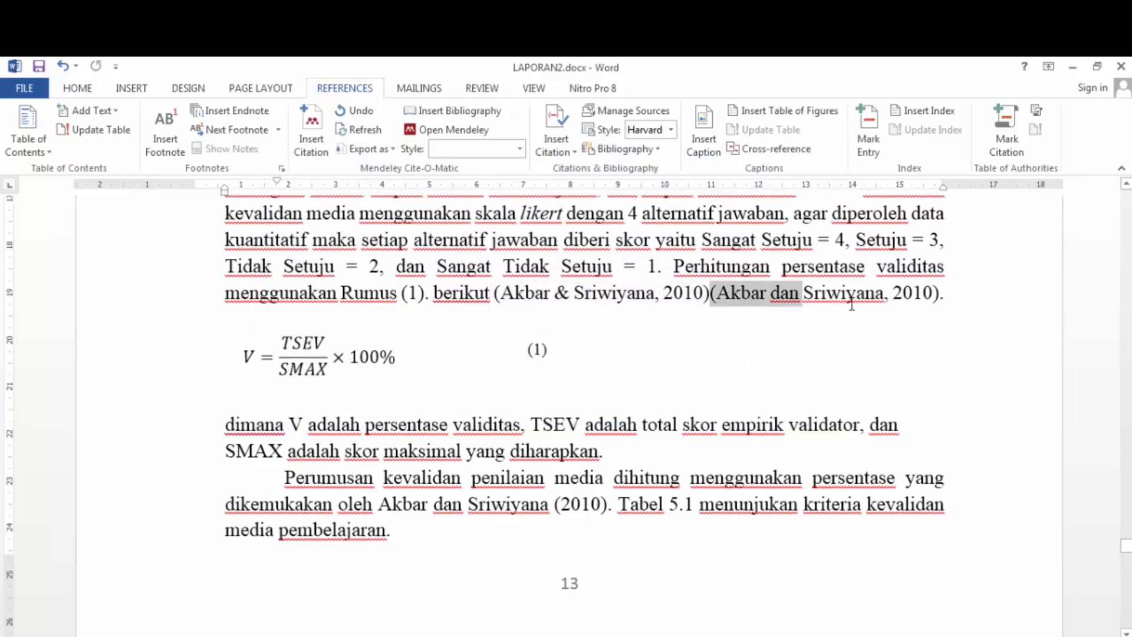
{"action": "key", "text": "shift+Right"}
{"action": "key", "text": "shift+Right"}
{"action": "key", "text": "shift+Right"}
{"action": "key", "text": "shift+Right"}
{"action": "key", "text": "shift+Right"}
{"action": "key", "text": "shift+Right"}
{"action": "key", "text": "shift+Right"}
{"action": "key", "text": "shift+Right"}
{"action": "key", "text": "shift+Right"}
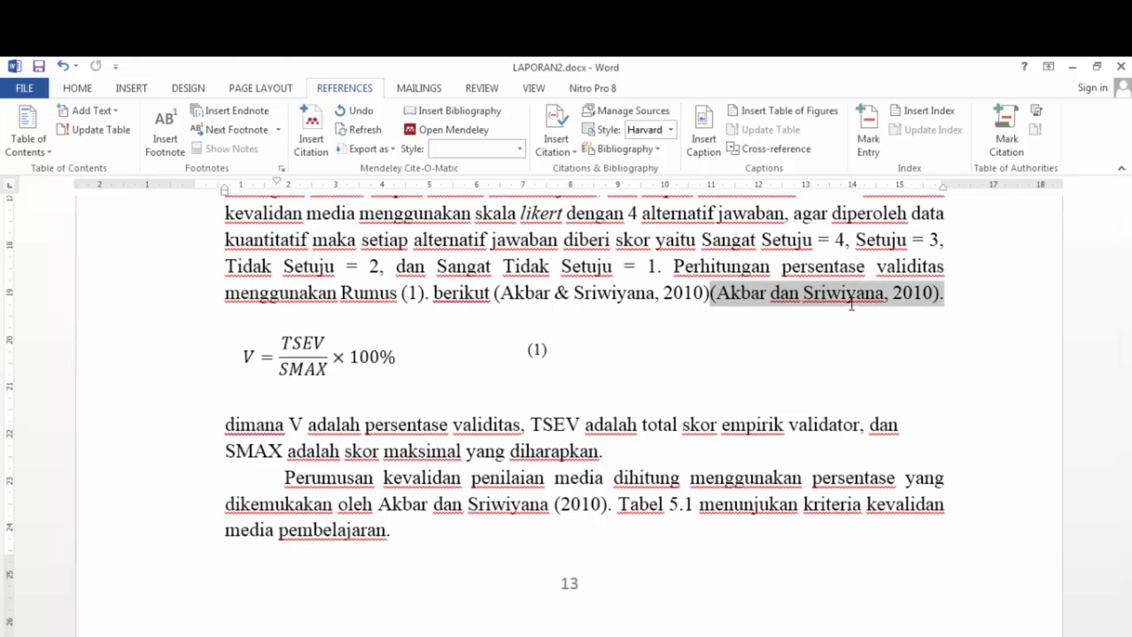
{"action": "key", "text": "Delete"}
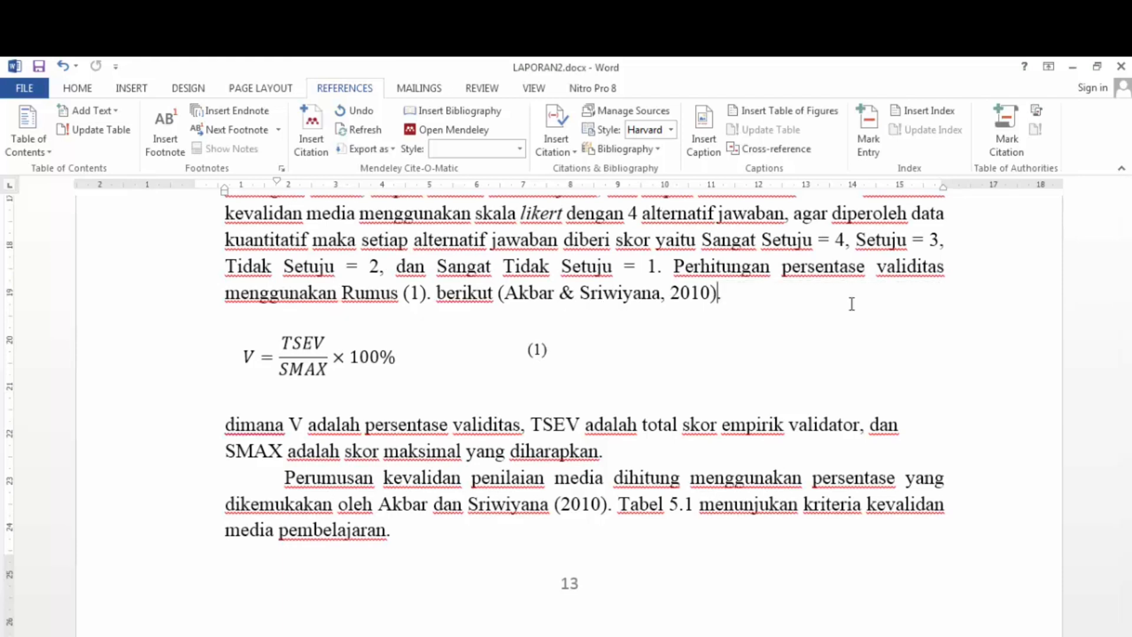
{"action": "left_click", "coordinate": [791, 316]}
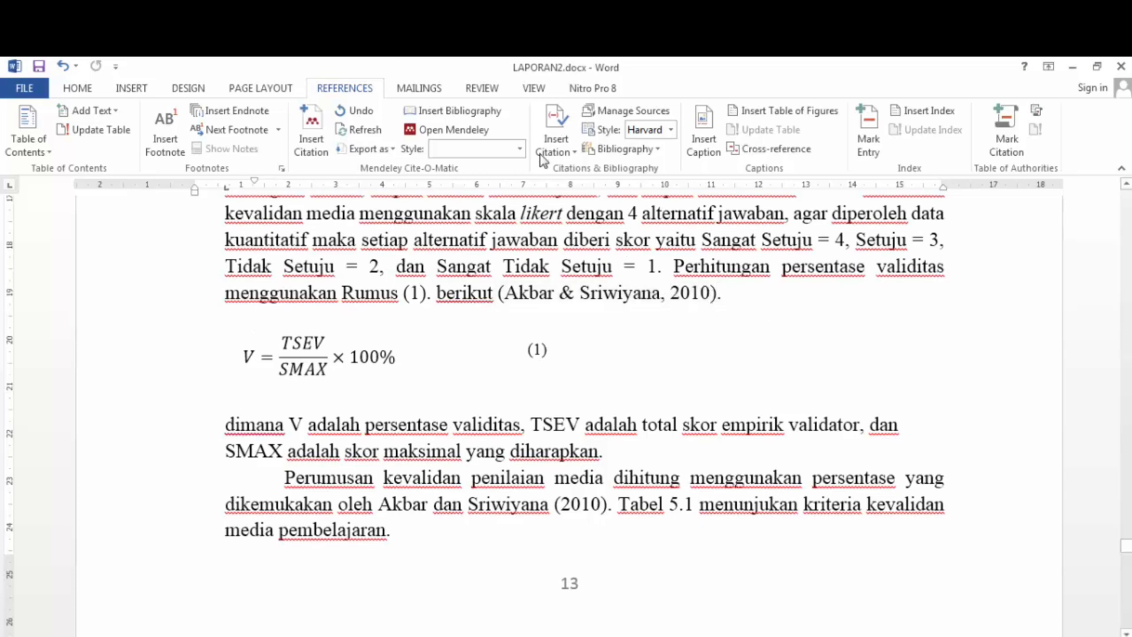
{"action": "left_click", "coordinate": [560, 148]}
{"action": "left_click", "coordinate": [819, 379]}
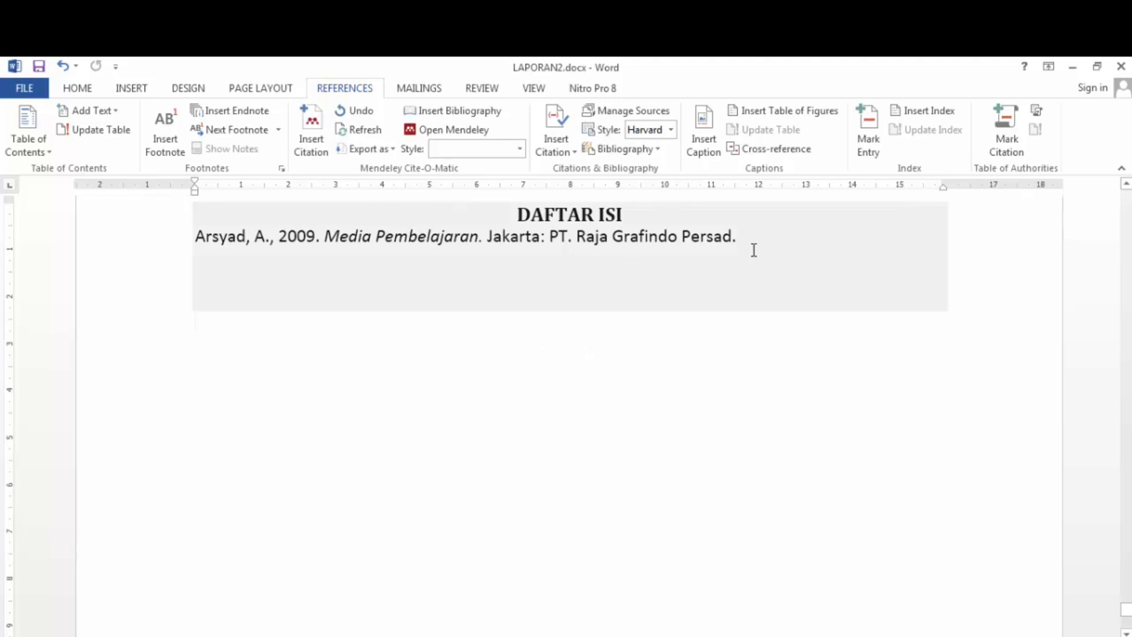
Change the bibliography's heading on the last page from DAFTAR ISI to DAFTAR PUSTAKA.
{"action": "left_click", "coordinate": [633, 207]}
{"action": "key", "text": "BackSpace"}
{"action": "key", "text": "BackSpace"}
{"action": "key", "text": "BackSpace"}
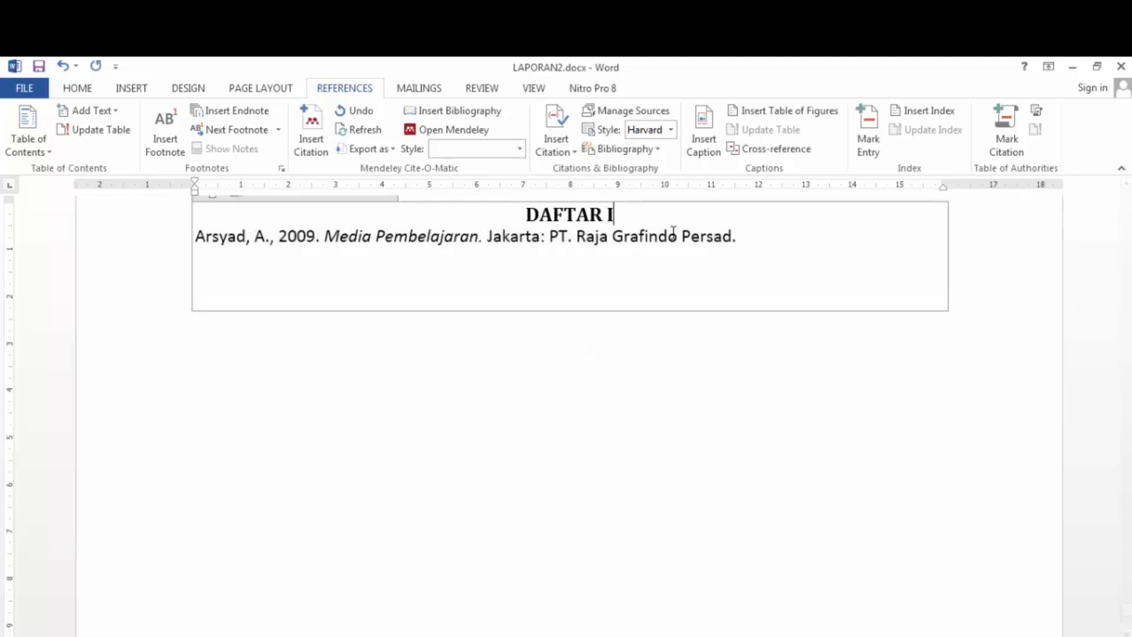
{"action": "key", "text": "Caps_Lock"}
{"action": "type", "text": "PUS"}
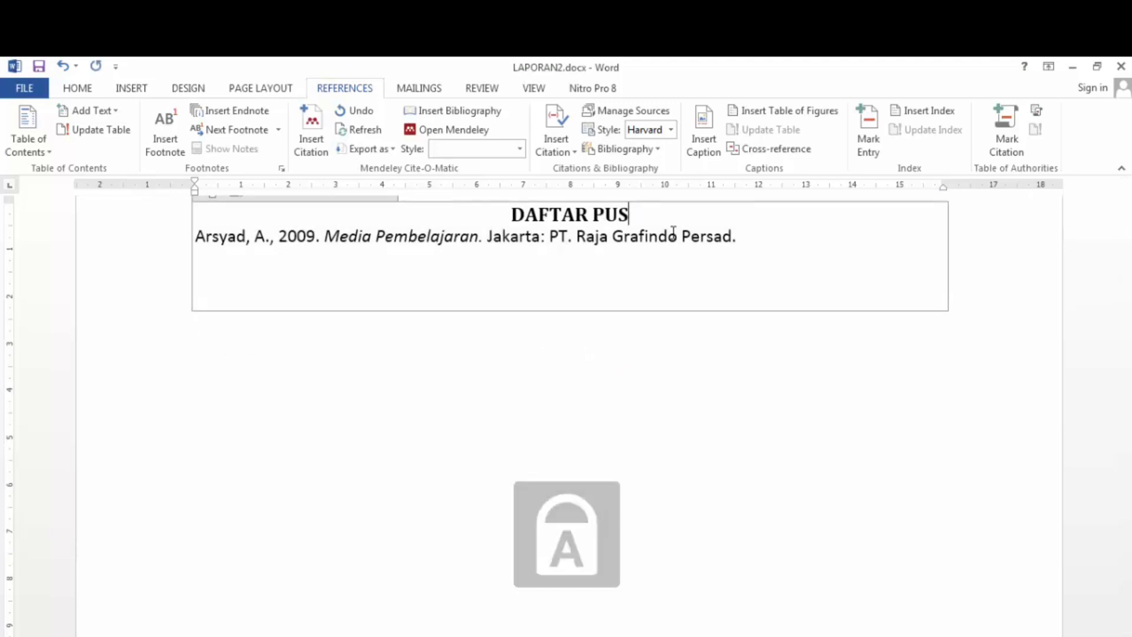
{"action": "type", "text": "TAA"}
{"action": "key", "text": "BackSpace"}
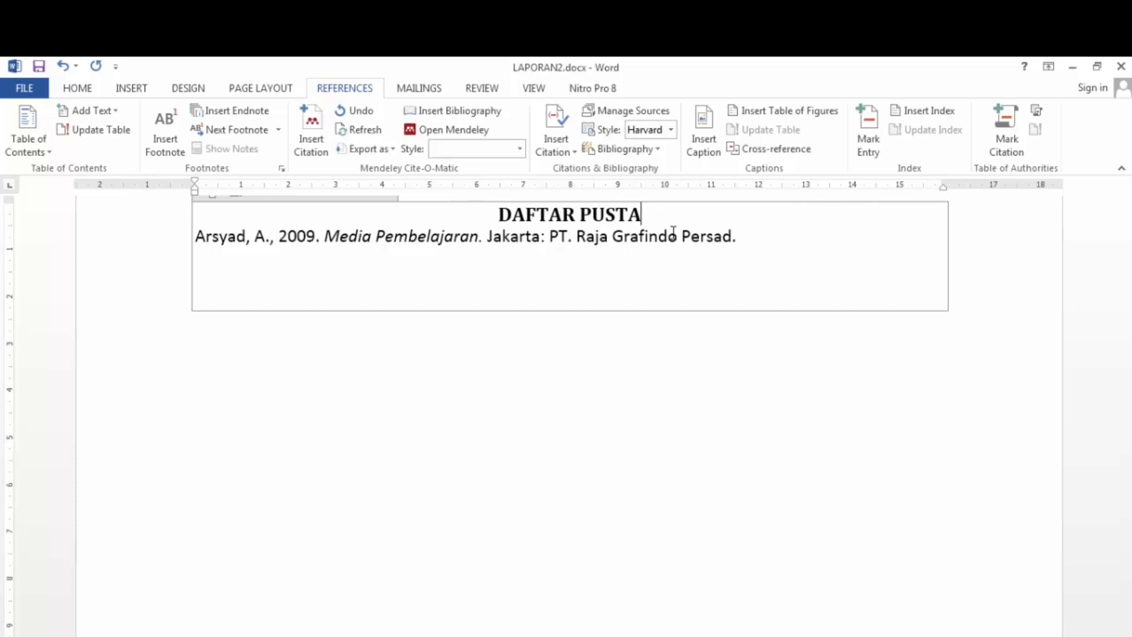
{"action": "type", "text": "KA"}
{"action": "left_click", "coordinate": [608, 324]}
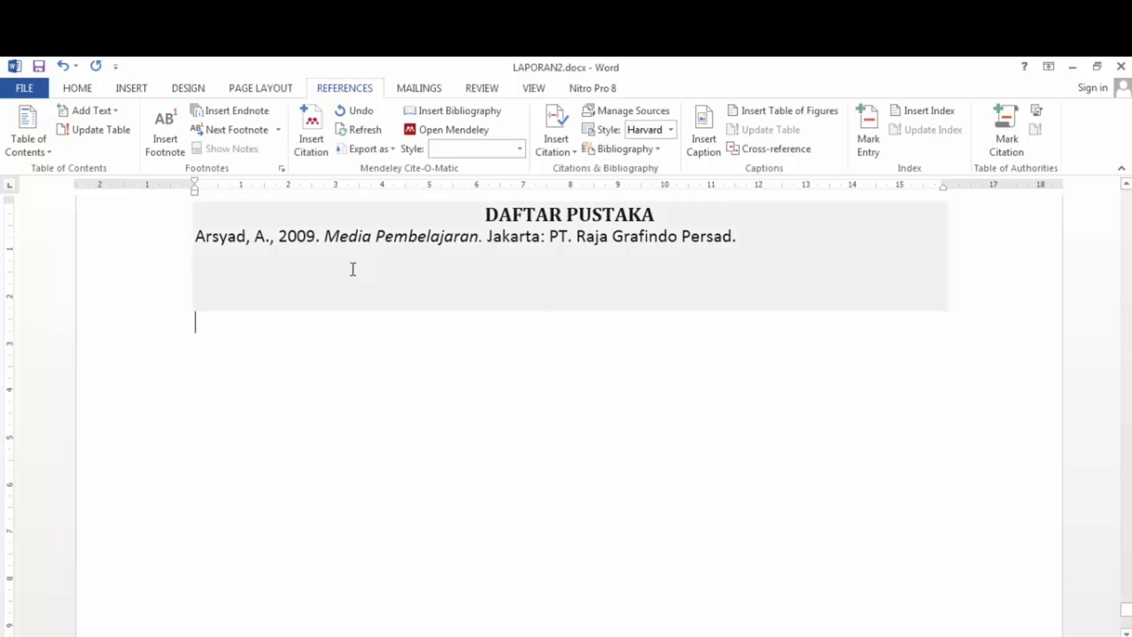
Update the citations and bibliography under DAFTAR PUSTAKA to include the newly cited source.
{"action": "scroll", "coordinate": [348, 277], "scroll_direction": "up", "scroll_amount": 3}
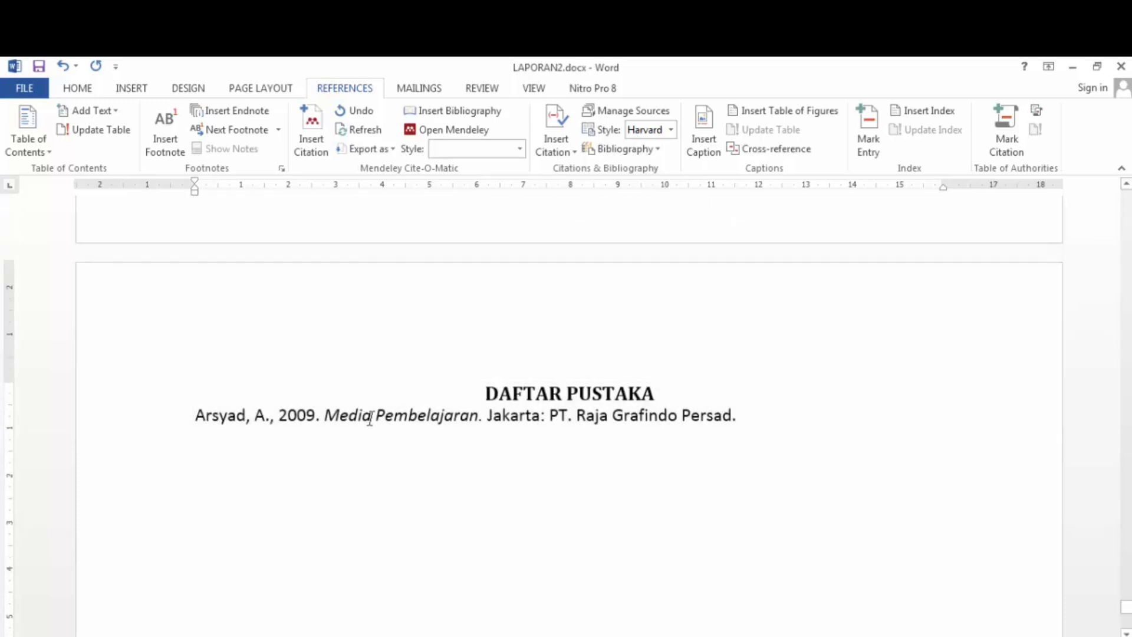
{"action": "left_click", "coordinate": [371, 418]}
{"action": "left_click", "coordinate": [361, 383]}
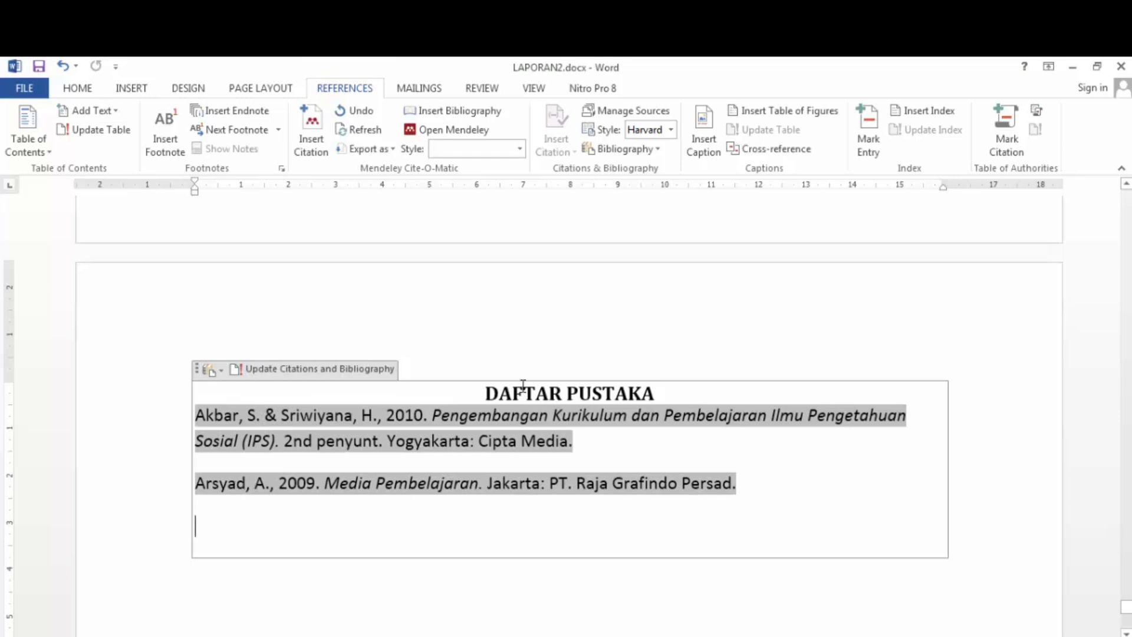
{"action": "left_click", "coordinate": [581, 447]}
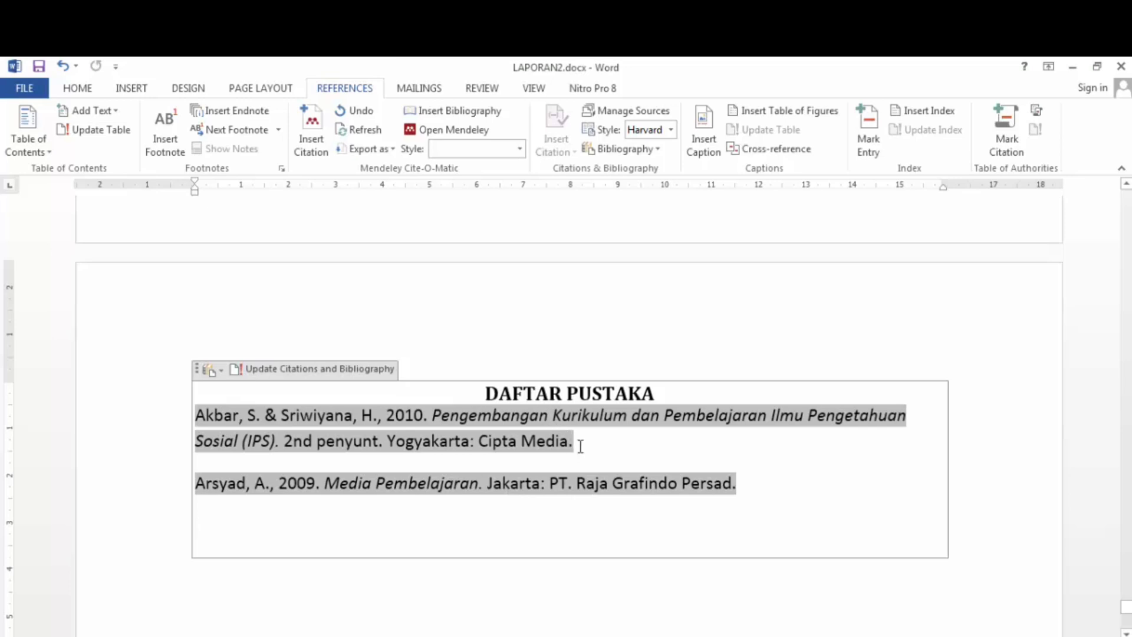